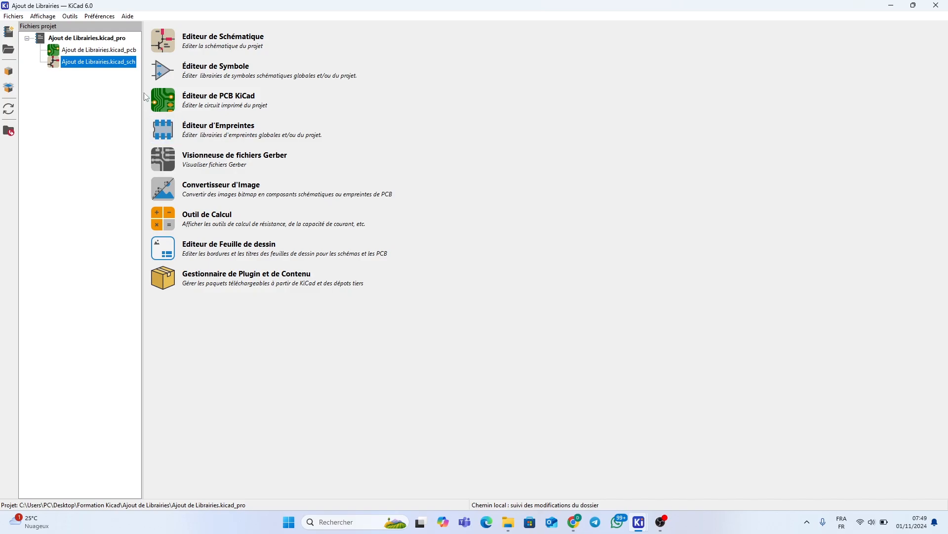
Open Ajout de Librairies.kicad_sch from the project manager in the Schematic Editor
{"action": "double_click", "coordinate": [100, 63]}
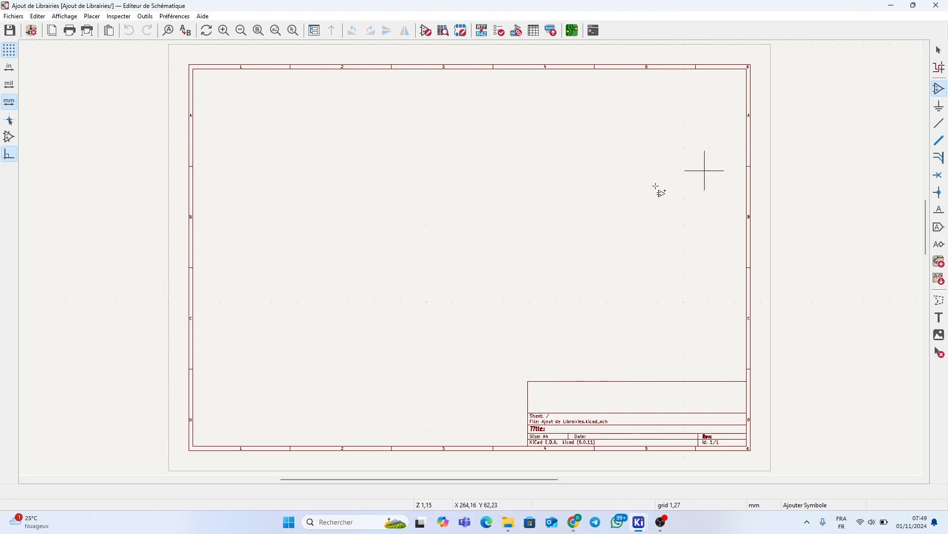
{"action": "left_click", "coordinate": [463, 237]}
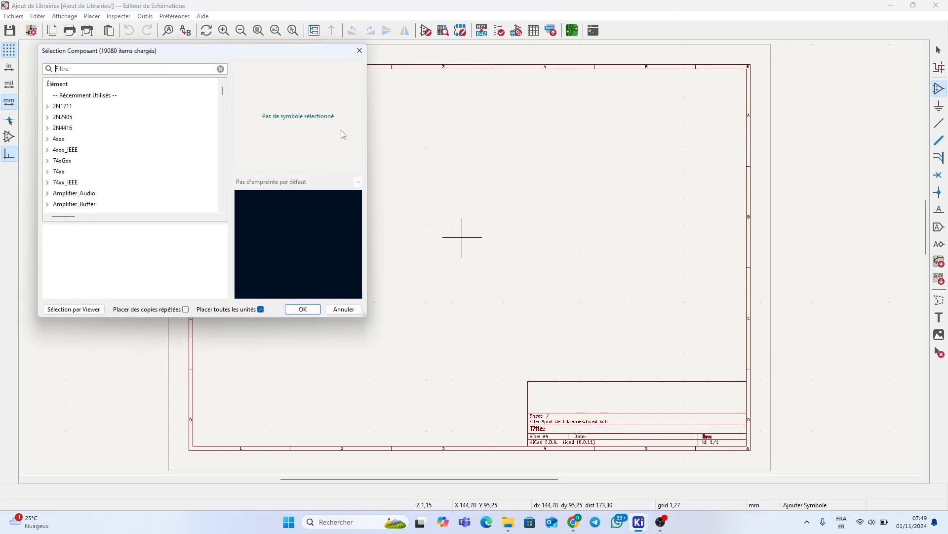
{"action": "type", "text": "2N2"}
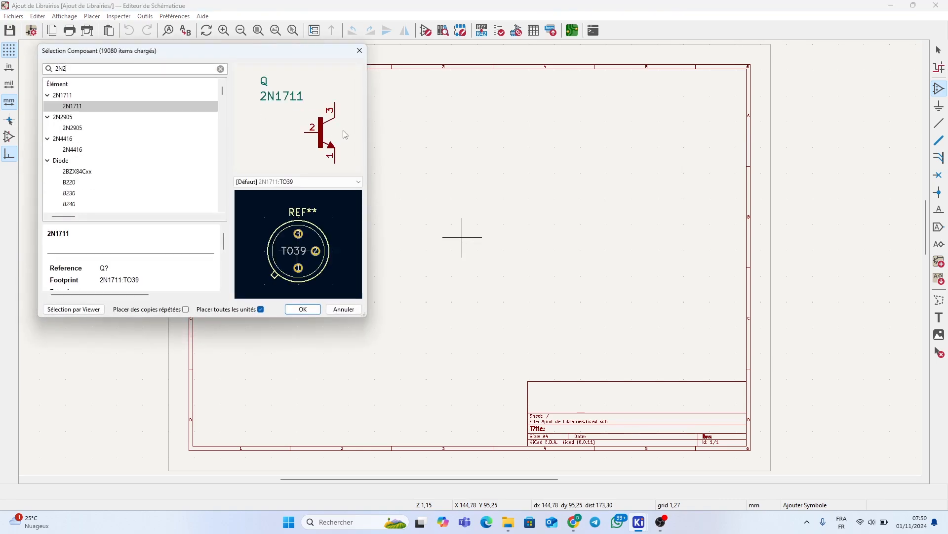
{"action": "type", "text": "222"}
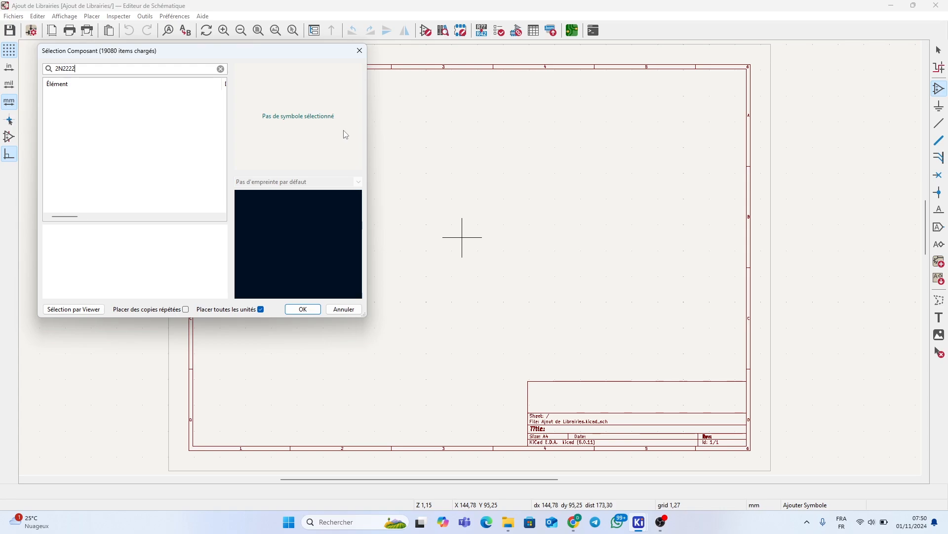
{"action": "key", "text": "BackSpace"}
{"action": "key", "text": "BackSpace"}
{"action": "key", "text": "BackSpace"}
{"action": "key", "text": "BackSpace"}
{"action": "key", "text": "BackSpace"}
{"action": "key", "text": "BackSpace"}
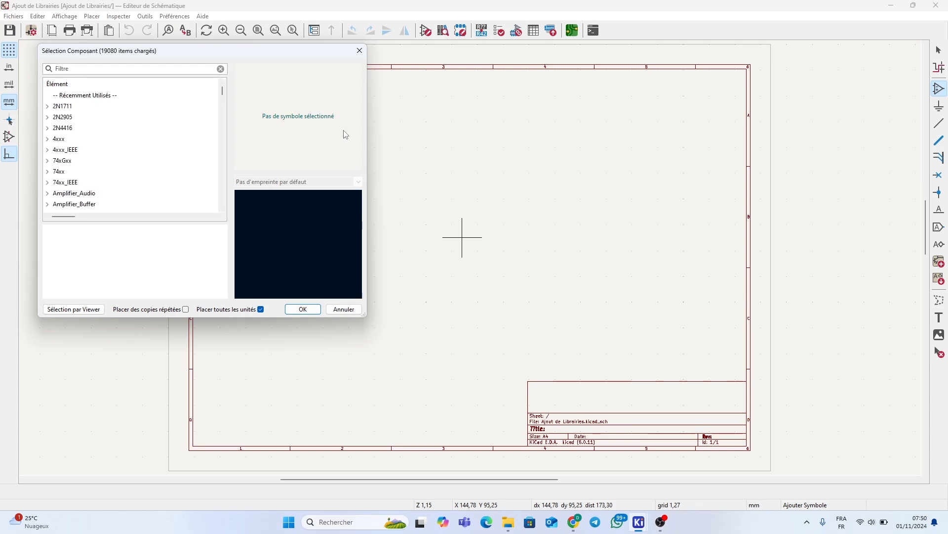
{"action": "type", "text": "IR"}
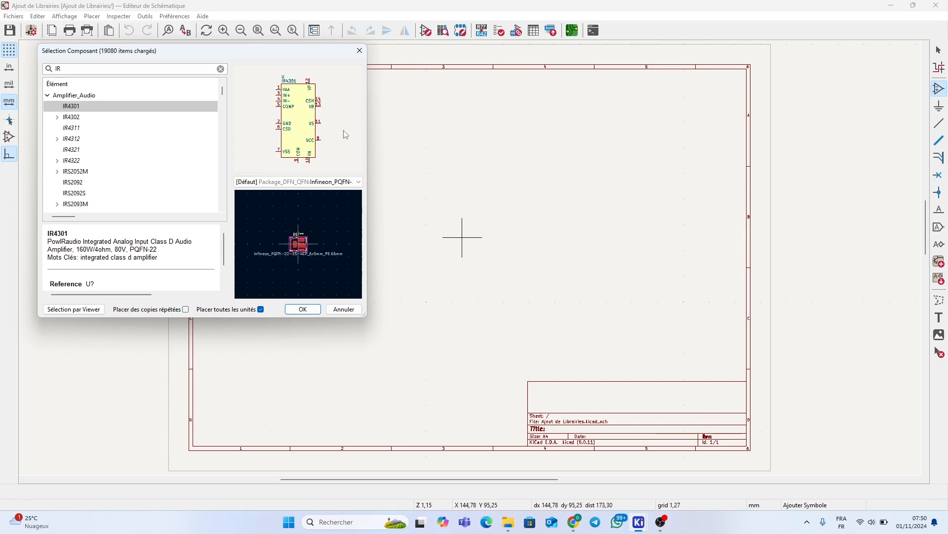
{"action": "type", "text": "FP"}
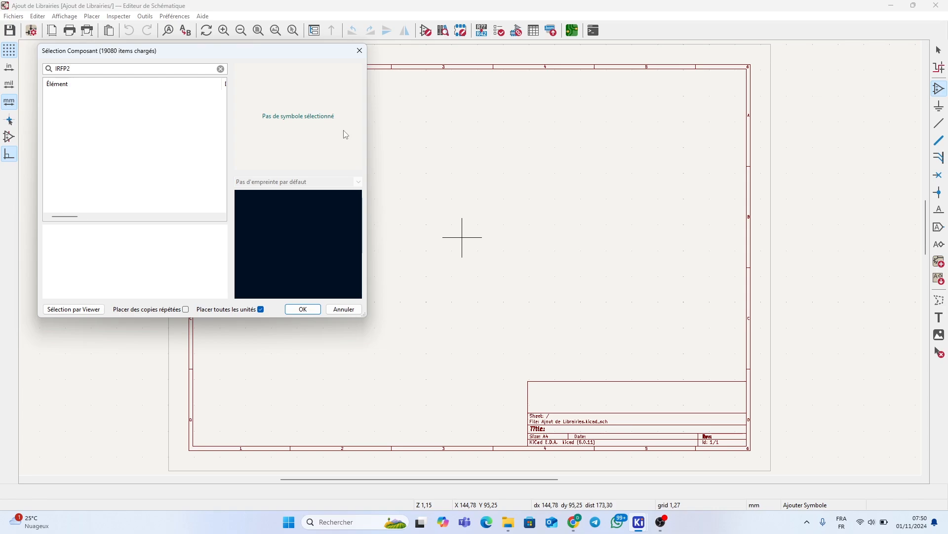
{"action": "key", "text": "BackSpace"}
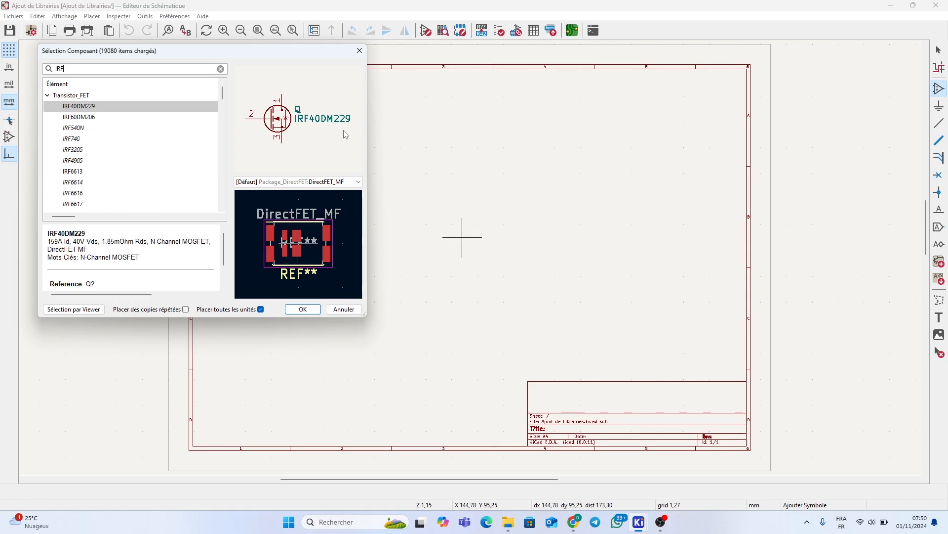
{"action": "key", "text": "Escape"}
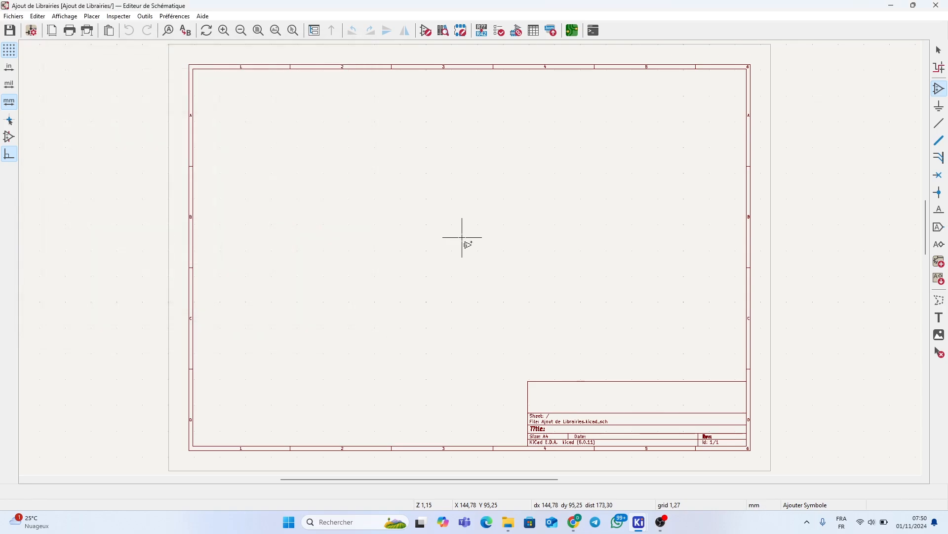
{"action": "key", "text": "Escape"}
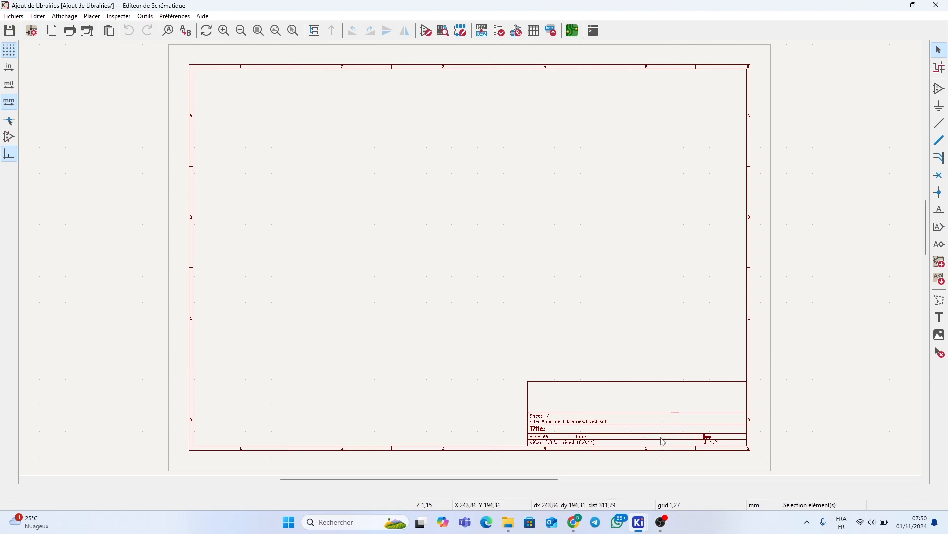
Search Google for 'snap eda' in Chrome
{"action": "left_click", "coordinate": [582, 522]}
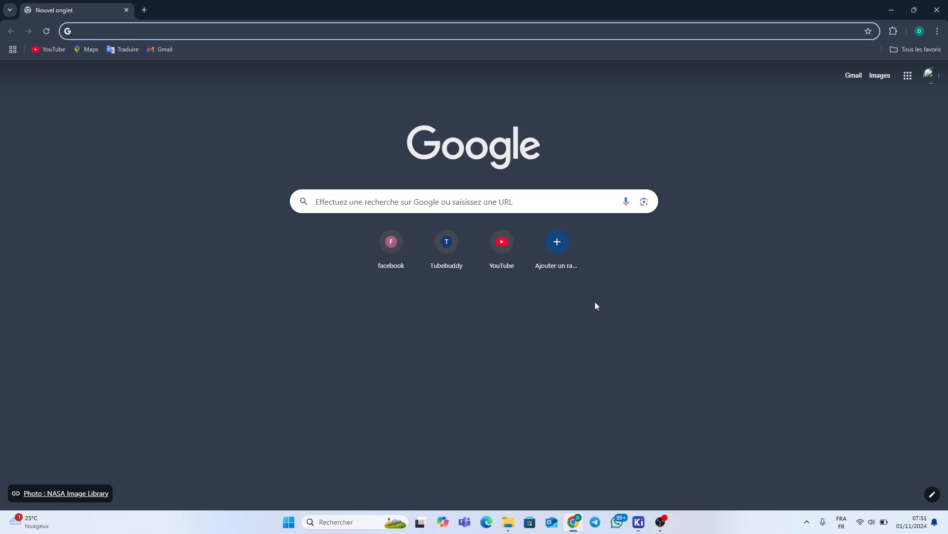
{"action": "type", "text": "sN"}
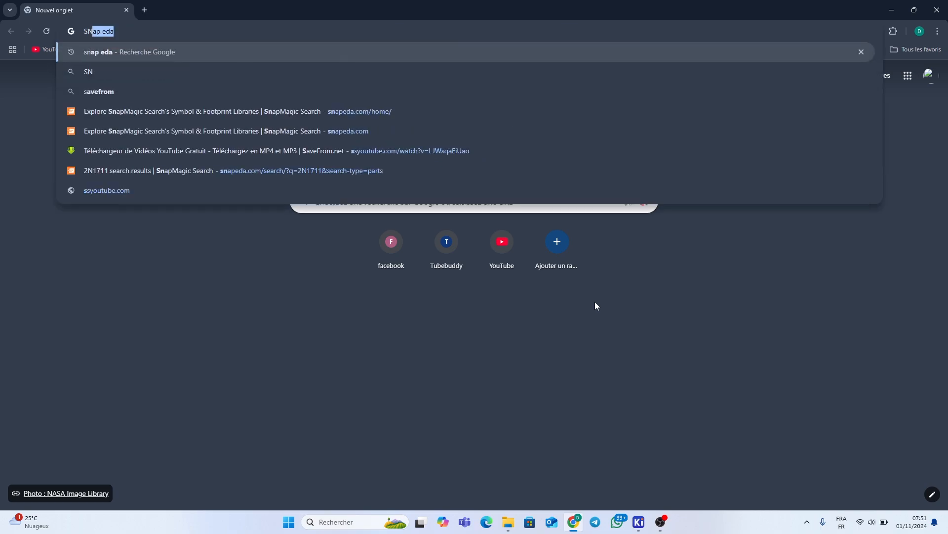
{"action": "type", "text": "ap eda"}
{"action": "key", "text": "Return"}
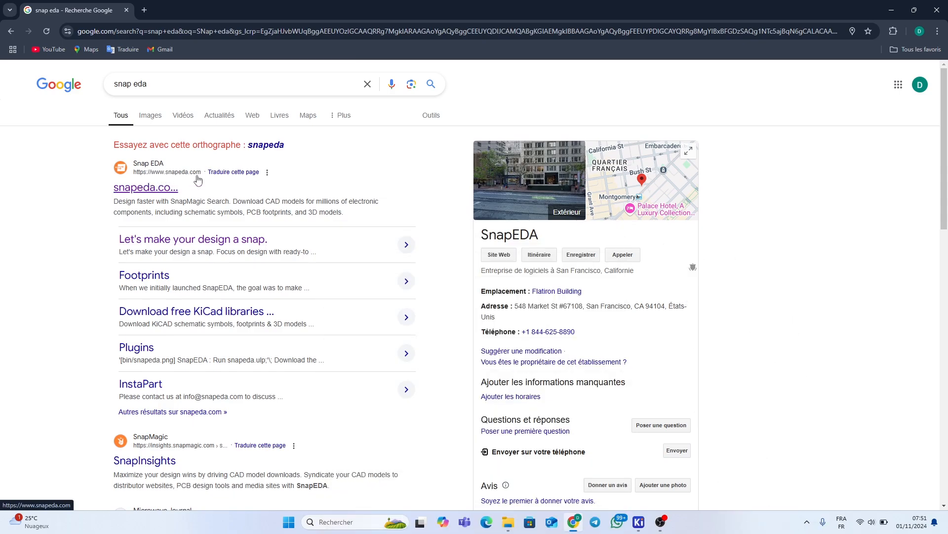
Open the snapeda.com result, decline page translation, and go to the Log In page
{"action": "left_click", "coordinate": [159, 193]}
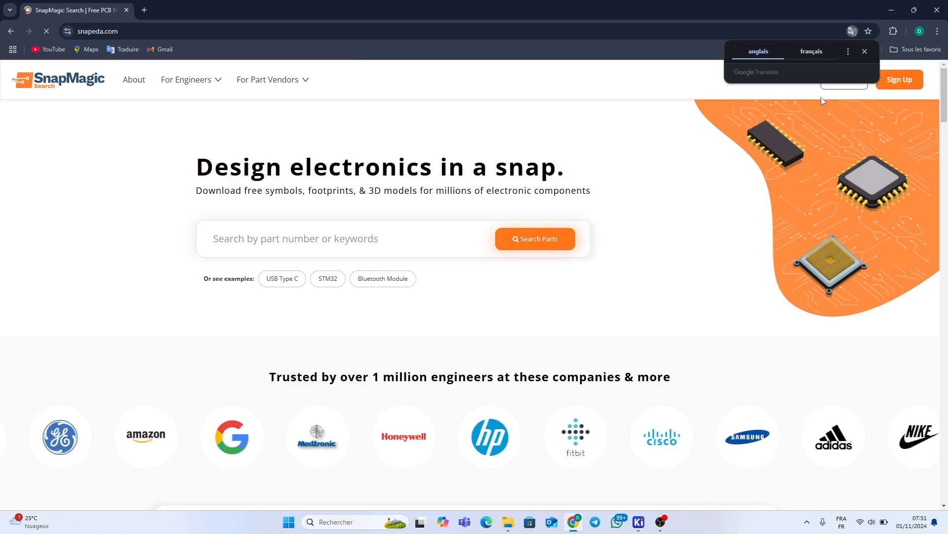
{"action": "left_click", "coordinate": [866, 51]}
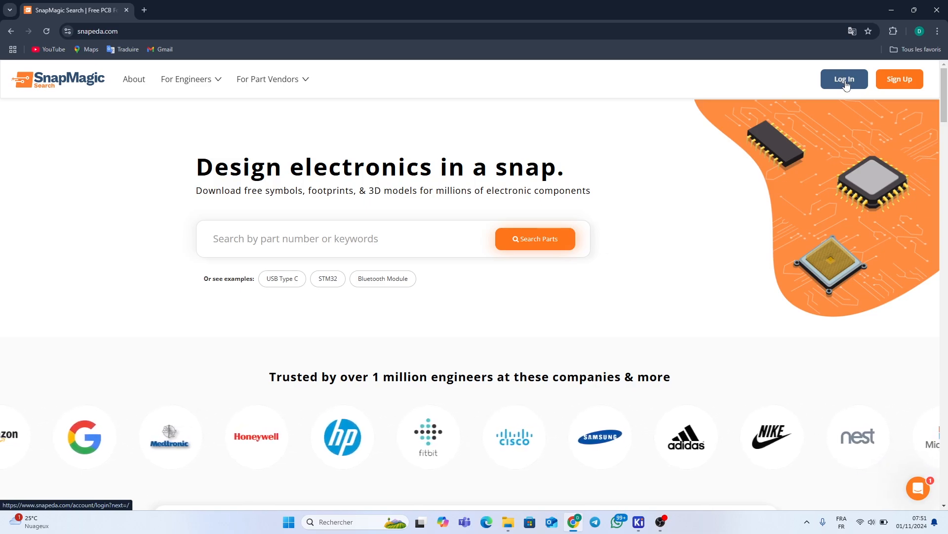
{"action": "left_click", "coordinate": [845, 85]}
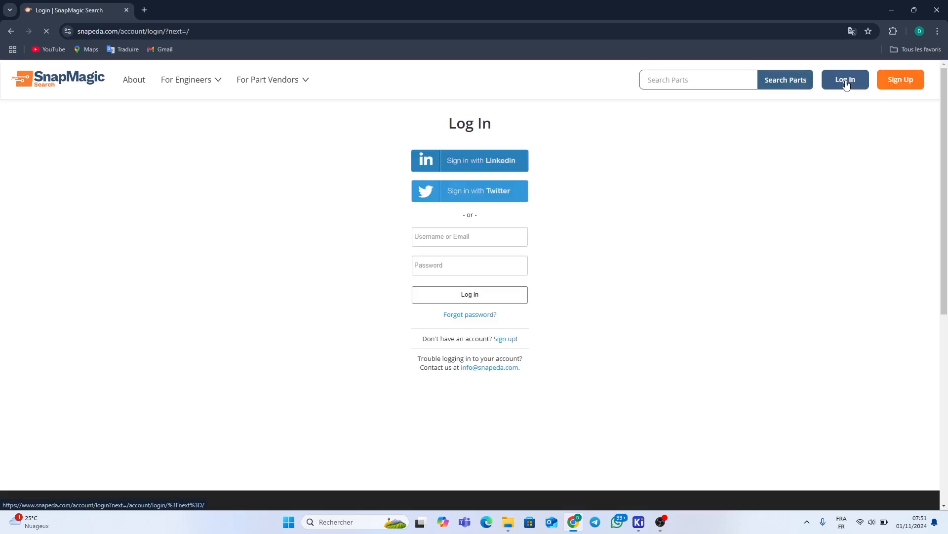
Fill in the saved account e-mail and the password, then submit the login form
{"action": "left_click", "coordinate": [471, 236]}
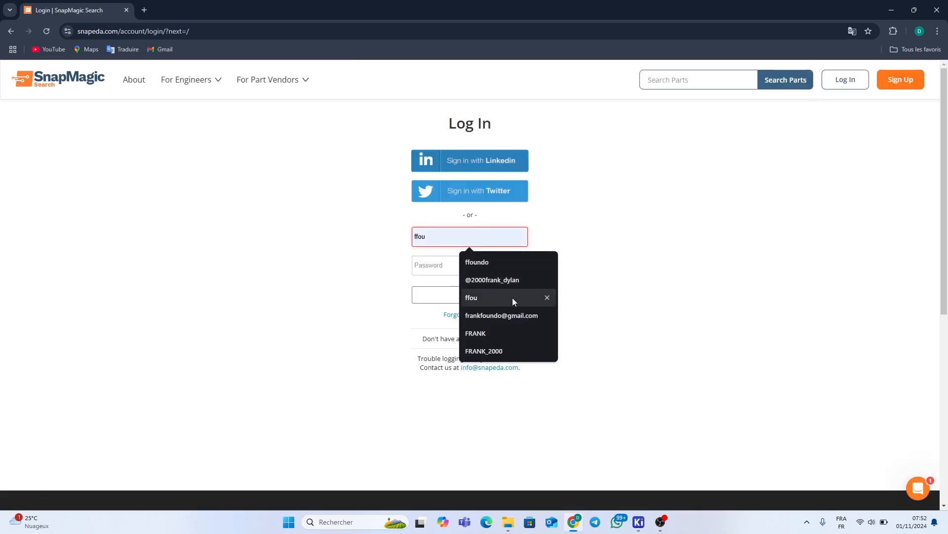
{"action": "left_click", "coordinate": [512, 315]}
{"action": "left_click", "coordinate": [444, 267]}
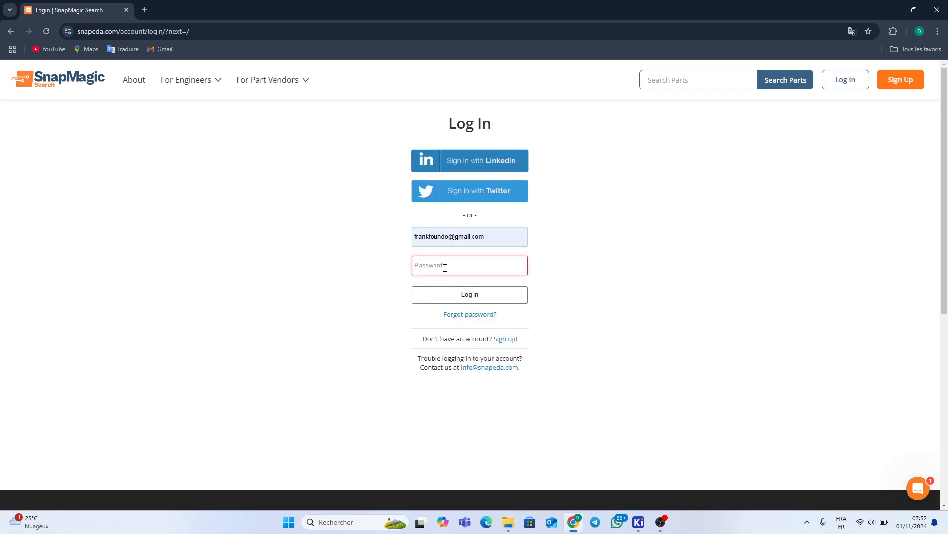
{"action": "type", "text": "•"}
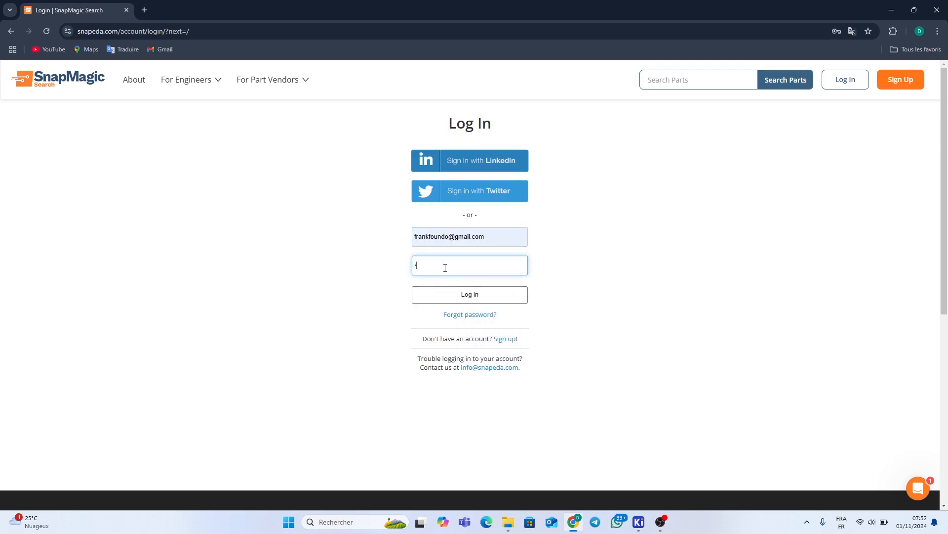
{"action": "type", "text": "••••"}
{"action": "key", "text": "BackSpace"}
{"action": "key", "text": "BackSpace"}
{"action": "key", "text": "BackSpace"}
{"action": "key", "text": "BackSpace"}
{"action": "key", "text": "BackSpace"}
{"action": "type", "text": "••••••••••"}
{"action": "key", "text": "Return"}
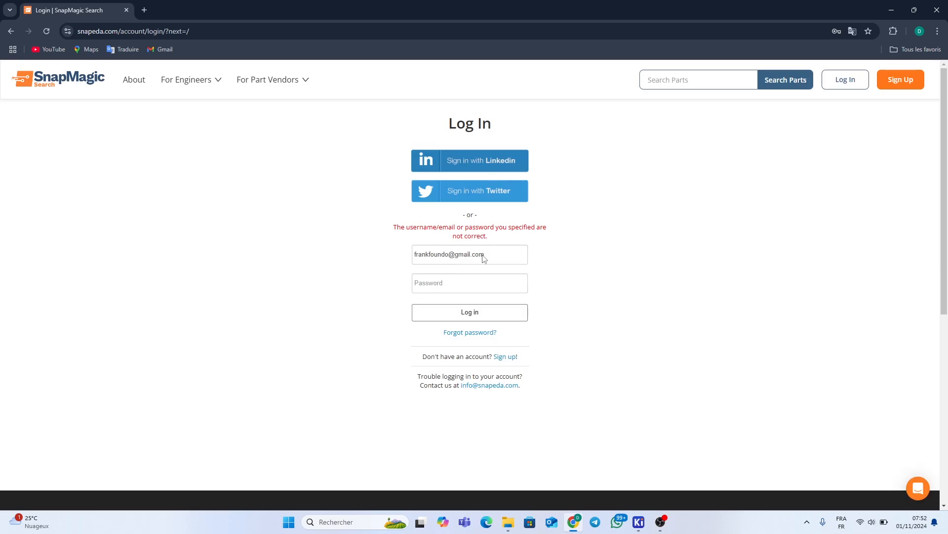
Correct the account e-mail, re-enter the password and sign in
{"action": "left_click_drag", "start_coordinate": [444, 255], "coordinate": [378, 258]}
{"action": "key", "text": "BackSpace"}
{"action": "key", "text": "Delete"}
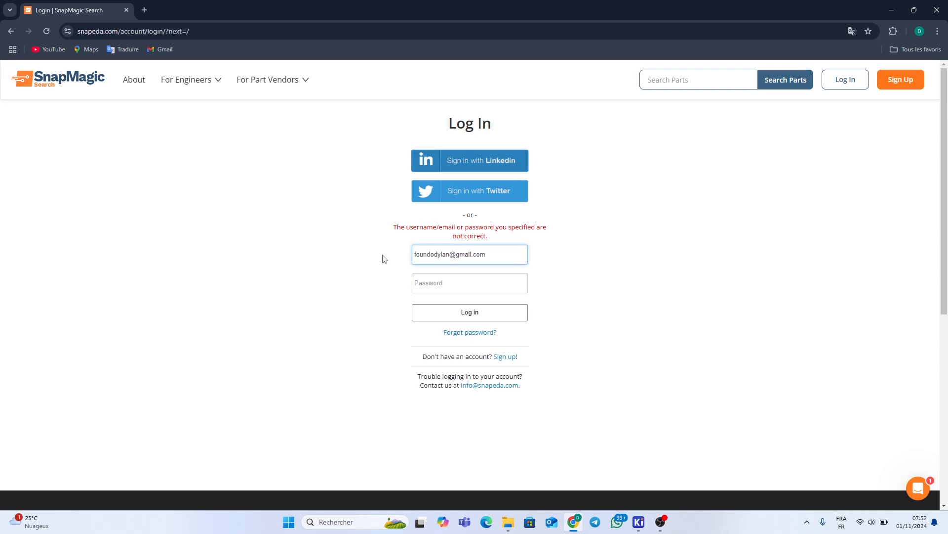
{"action": "key", "text": "Return"}
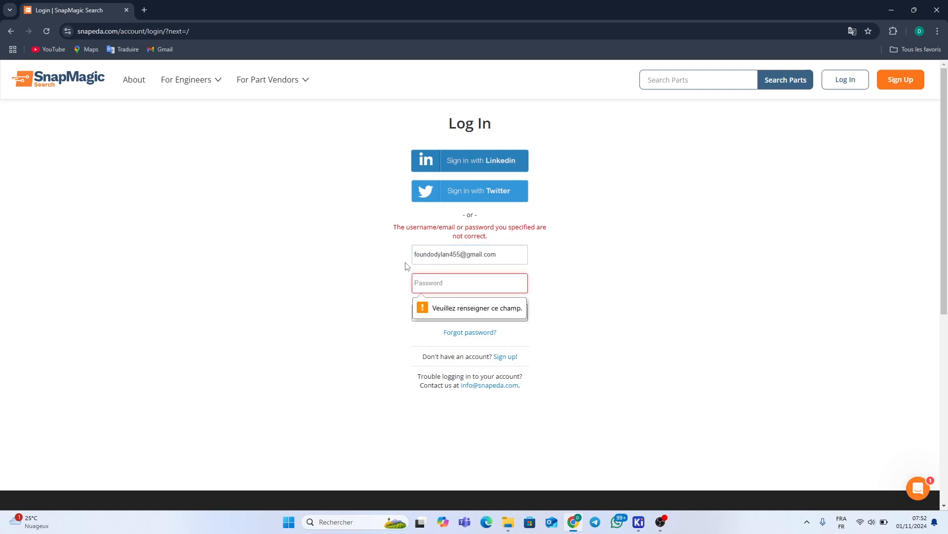
{"action": "type", "text": "••••••••••"}
{"action": "key", "text": "Return"}
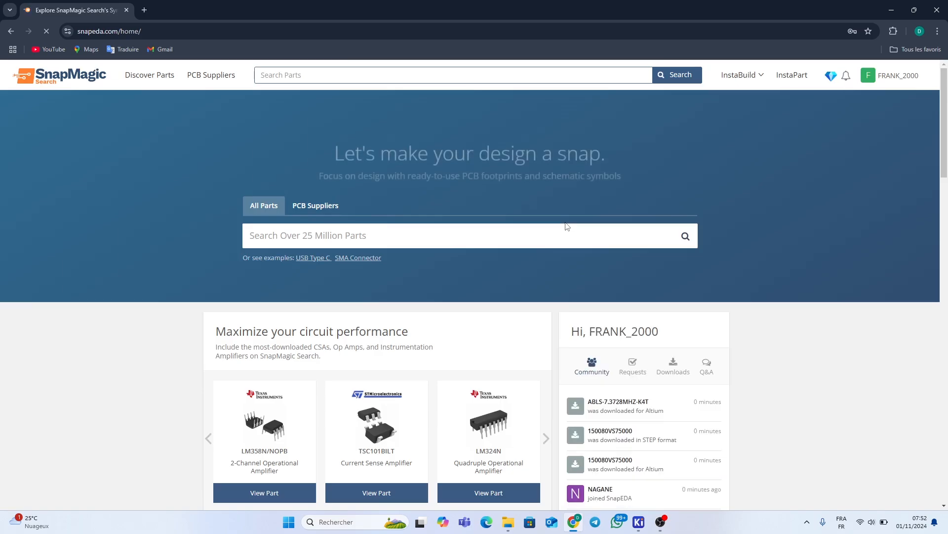
{"action": "scroll", "coordinate": [539, 226], "scroll_direction": "down", "scroll_amount": 3}
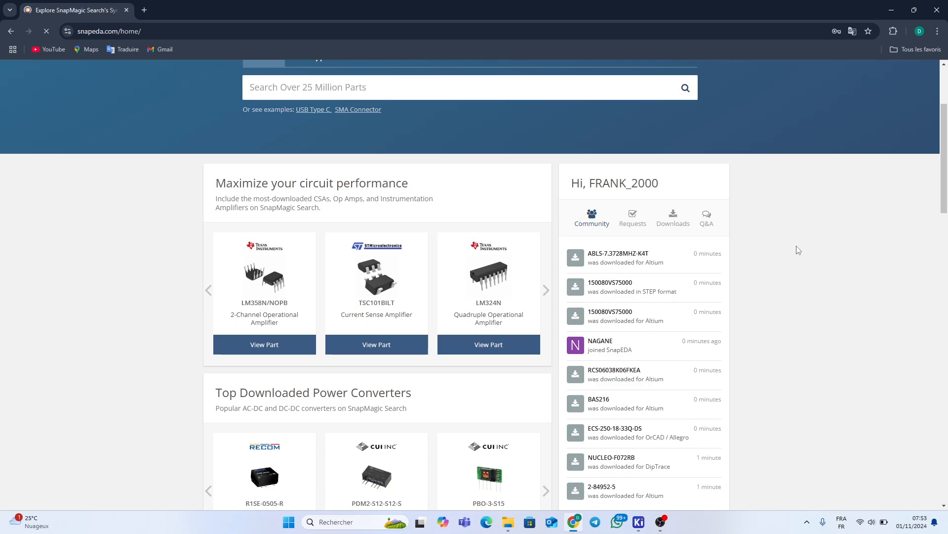
{"action": "scroll", "coordinate": [799, 249], "scroll_direction": "down", "scroll_amount": 4}
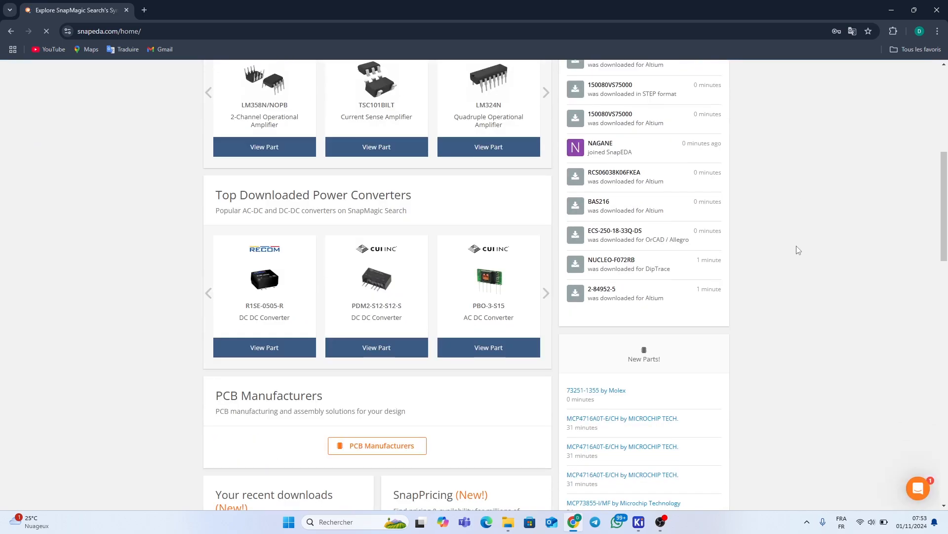
{"action": "scroll", "coordinate": [799, 250], "scroll_direction": "up", "scroll_amount": 4}
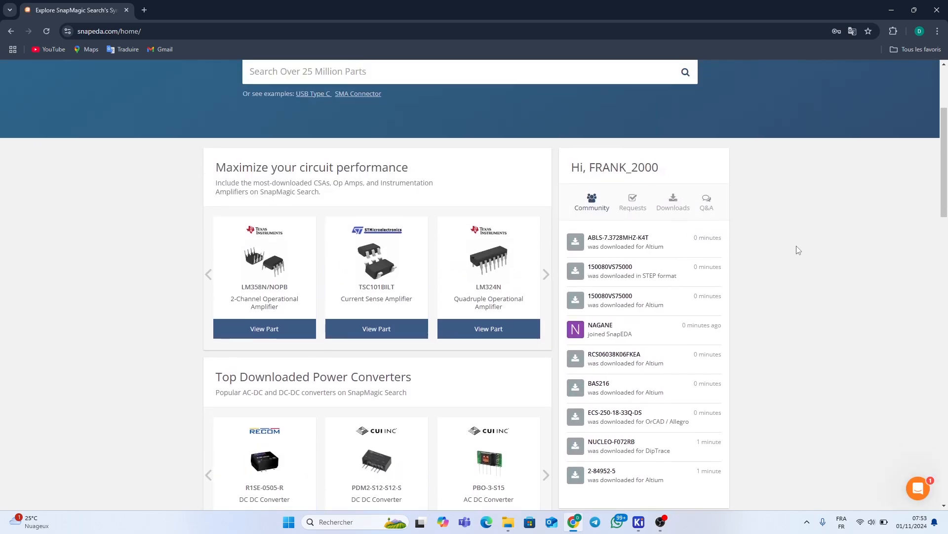
{"action": "left_click_drag", "start_coordinate": [579, 183], "coordinate": [686, 185]}
{"action": "scroll", "coordinate": [719, 212], "scroll_direction": "down", "scroll_amount": 4}
{"action": "scroll", "coordinate": [728, 275], "scroll_direction": "down", "scroll_amount": 3}
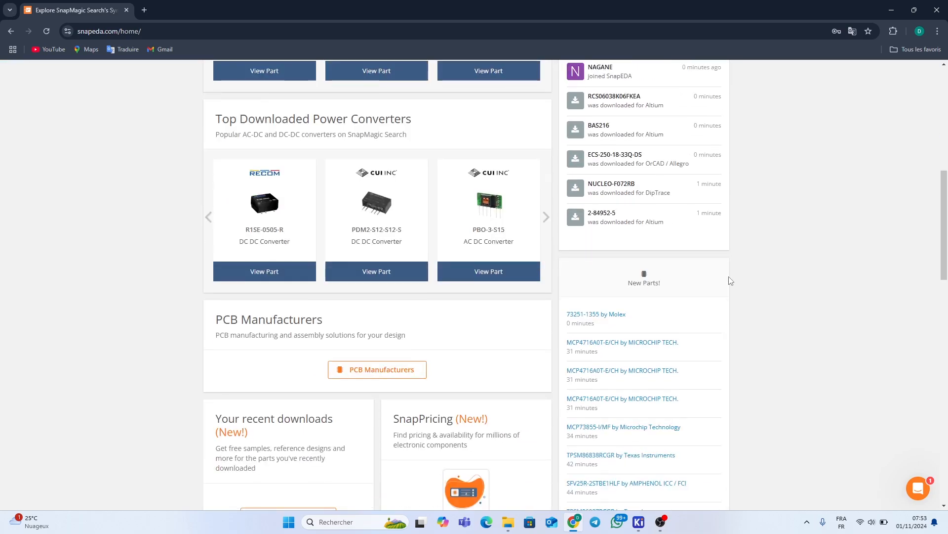
{"action": "scroll", "coordinate": [489, 264], "scroll_direction": "up", "scroll_amount": 2}
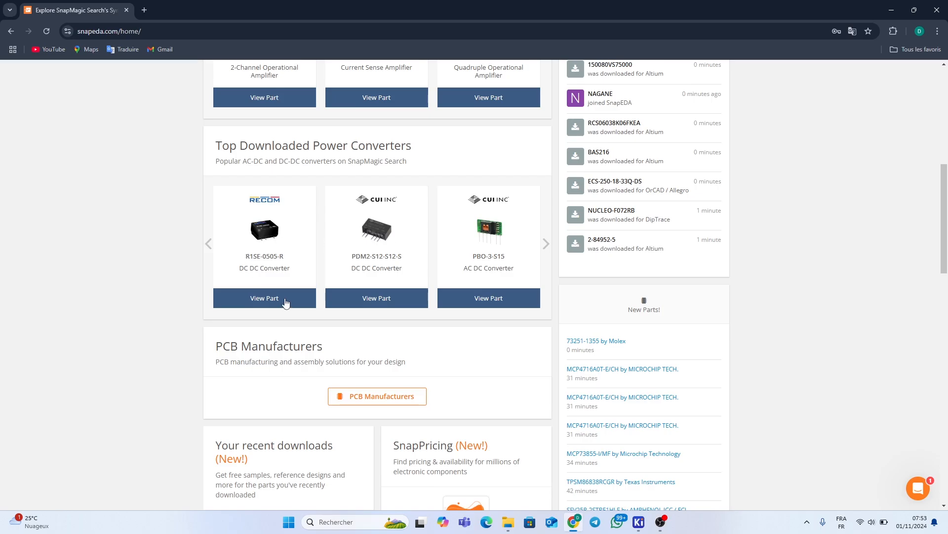
{"action": "scroll", "coordinate": [502, 288], "scroll_direction": "down", "scroll_amount": 2}
{"action": "scroll", "coordinate": [503, 289], "scroll_direction": "down", "scroll_amount": 2}
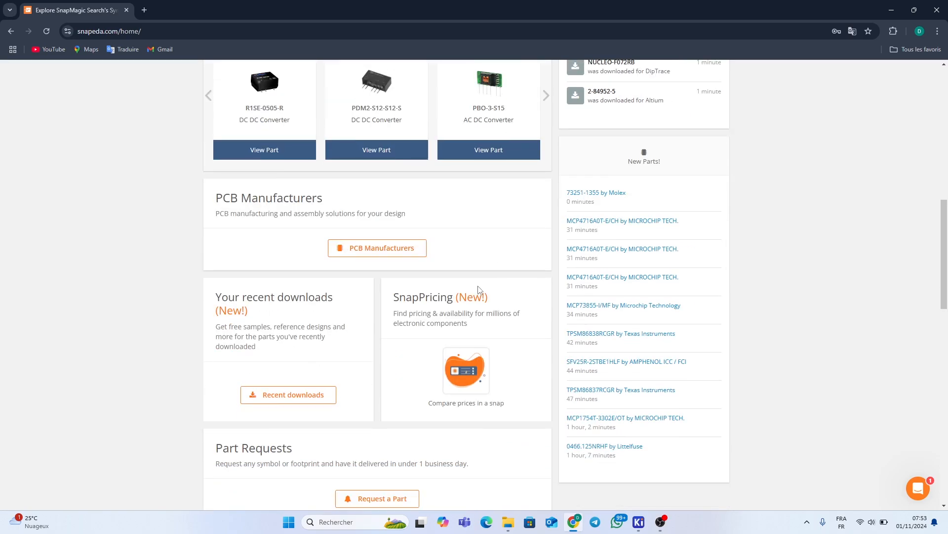
{"action": "scroll", "coordinate": [475, 288], "scroll_direction": "down", "scroll_amount": 4}
{"action": "scroll", "coordinate": [474, 288], "scroll_direction": "down", "scroll_amount": 4}
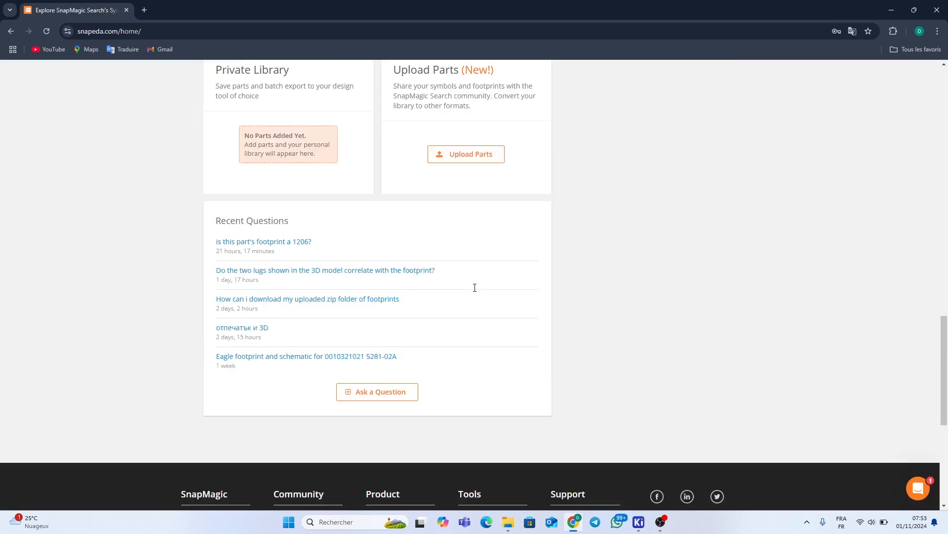
{"action": "scroll", "coordinate": [475, 289], "scroll_direction": "up", "scroll_amount": 13}
{"action": "scroll", "coordinate": [475, 291], "scroll_direction": "up", "scroll_amount": 8}
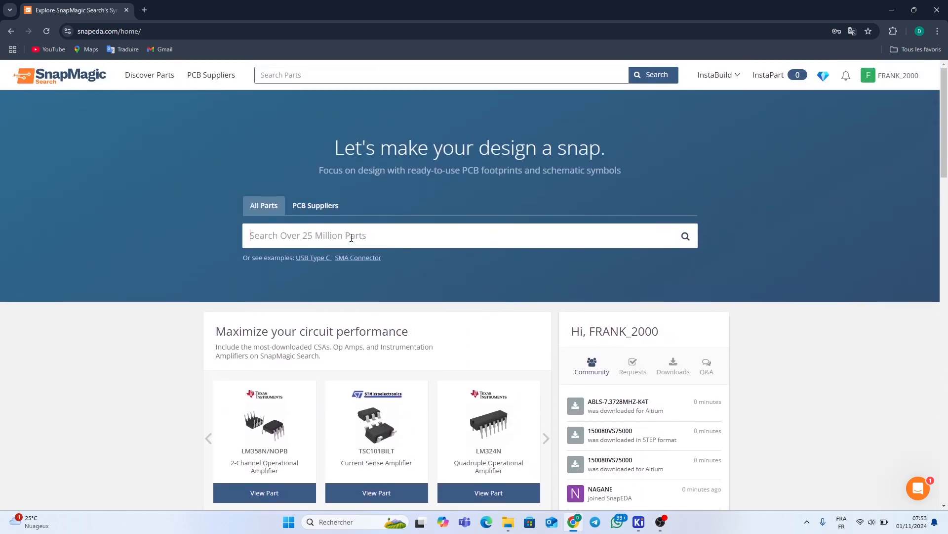
{"action": "left_click", "coordinate": [253, 236]}
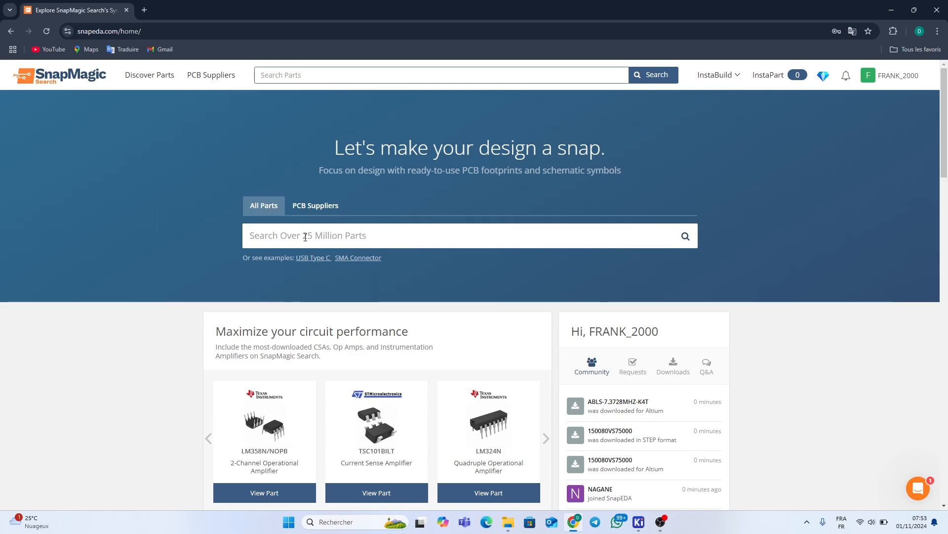
Search SnapEDA for 2N2222, browse the results, and open the NTE 2N2222A (TO-18) part
{"action": "type", "text": "2"}
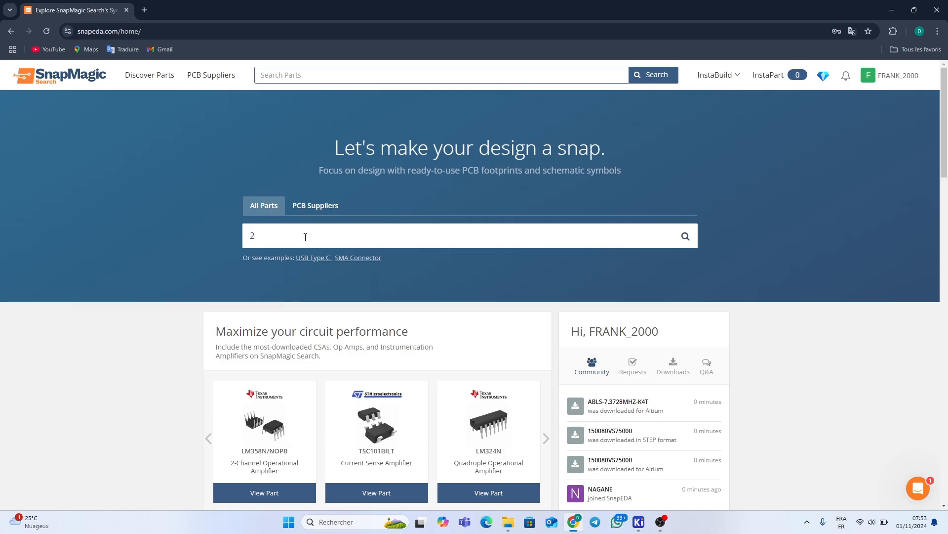
{"action": "type", "text": "N2222"}
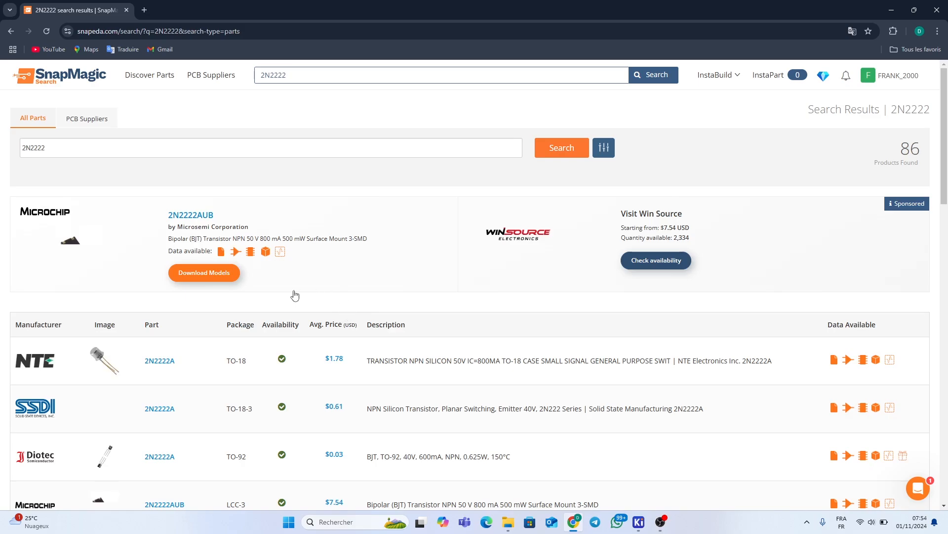
{"action": "scroll", "coordinate": [286, 298], "scroll_direction": "down", "scroll_amount": 1}
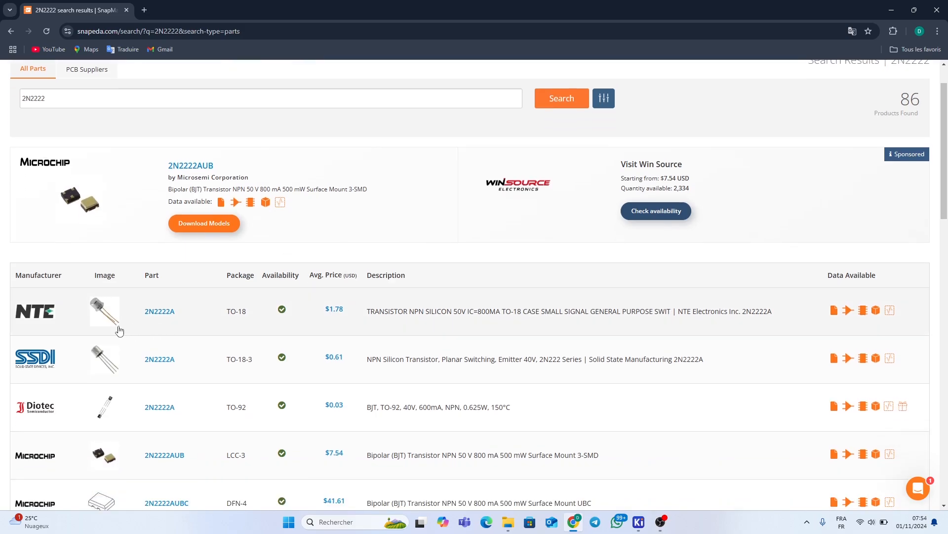
{"action": "mouse_move", "coordinate": [120, 314]}
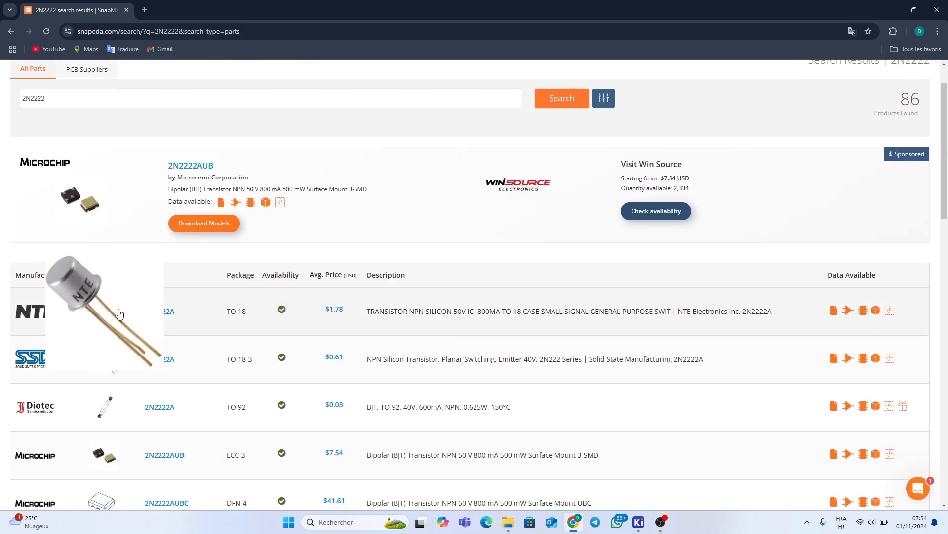
{"action": "scroll", "coordinate": [96, 312], "scroll_direction": "down", "scroll_amount": 2}
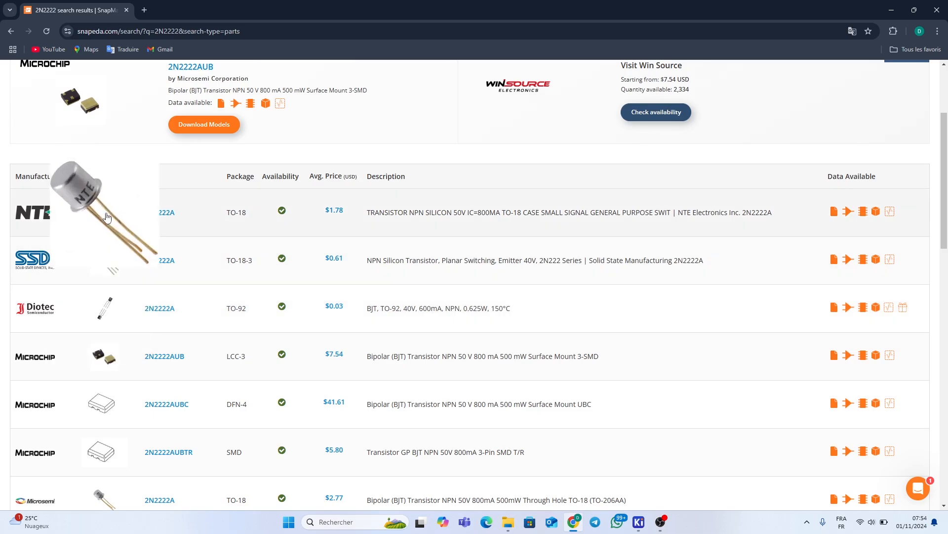
{"action": "mouse_move", "coordinate": [104, 355]}
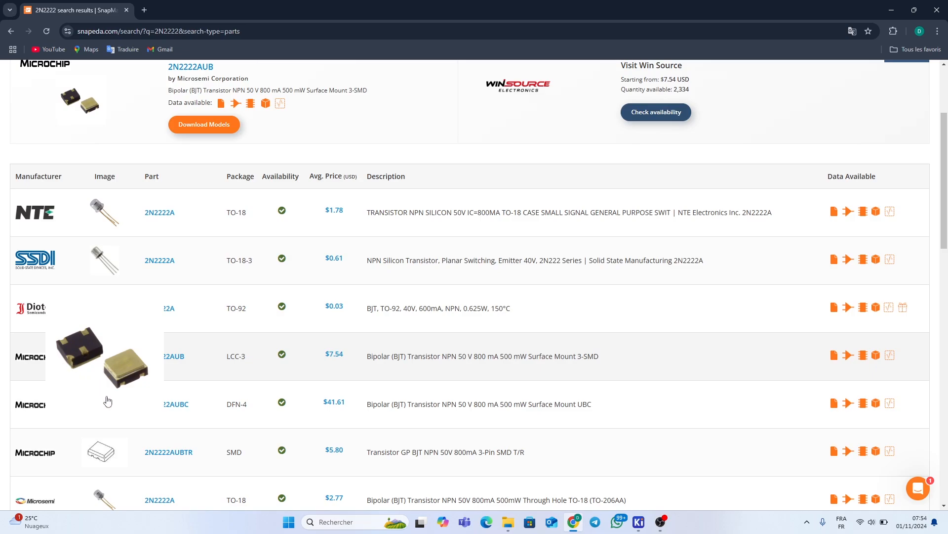
{"action": "mouse_move", "coordinate": [108, 439]}
{"action": "scroll", "coordinate": [109, 439], "scroll_direction": "down", "scroll_amount": 3}
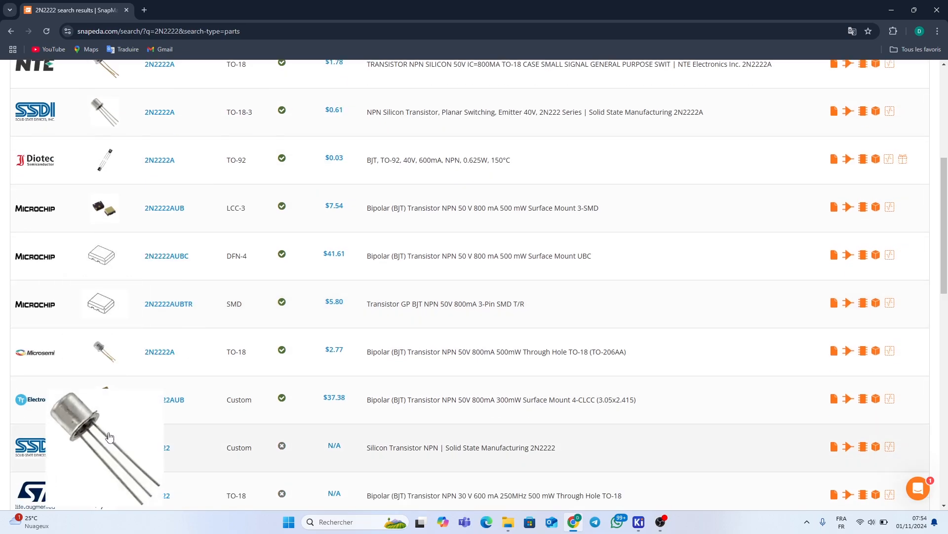
{"action": "scroll", "coordinate": [105, 428], "scroll_direction": "down", "scroll_amount": 4}
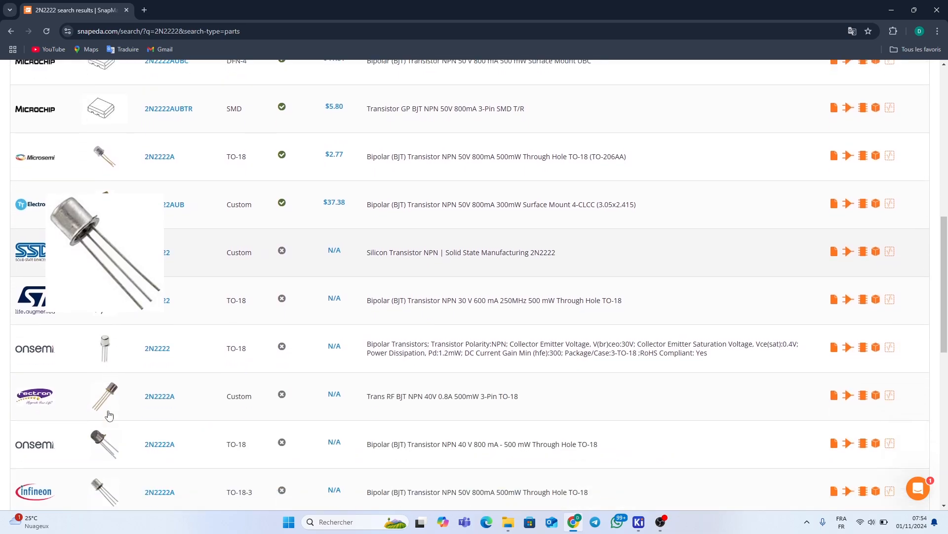
{"action": "scroll", "coordinate": [117, 410], "scroll_direction": "down", "scroll_amount": 3}
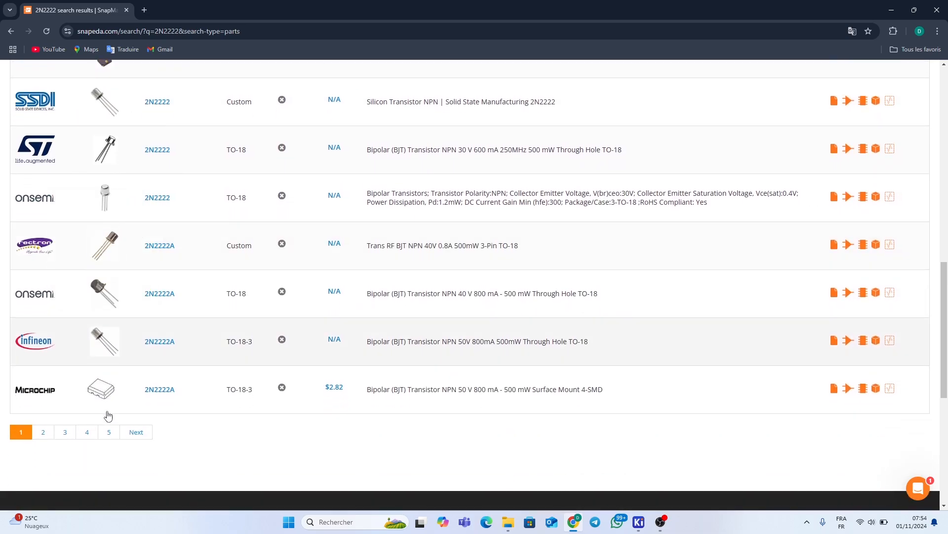
{"action": "scroll", "coordinate": [163, 393], "scroll_direction": "up", "scroll_amount": 14}
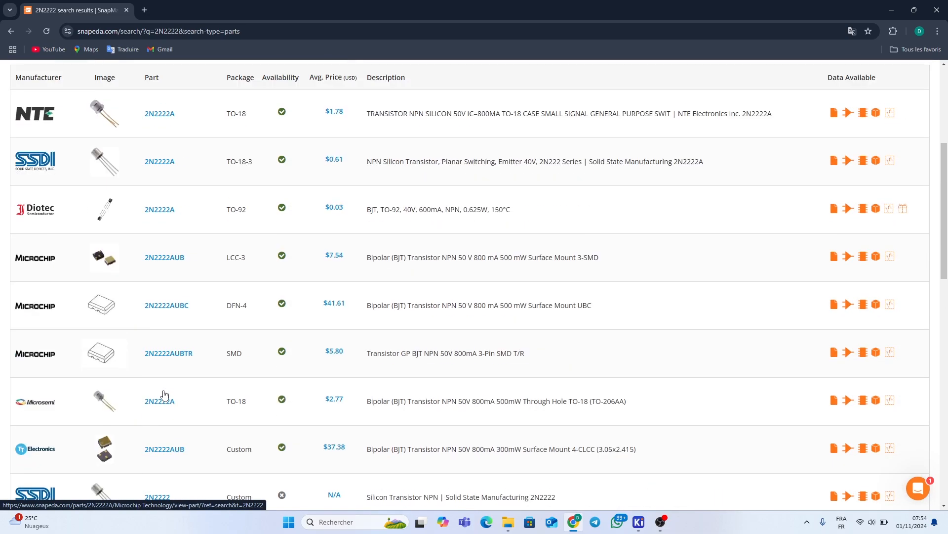
{"action": "scroll", "coordinate": [164, 396], "scroll_direction": "up", "scroll_amount": 1}
{"action": "mouse_move", "coordinate": [151, 362]}
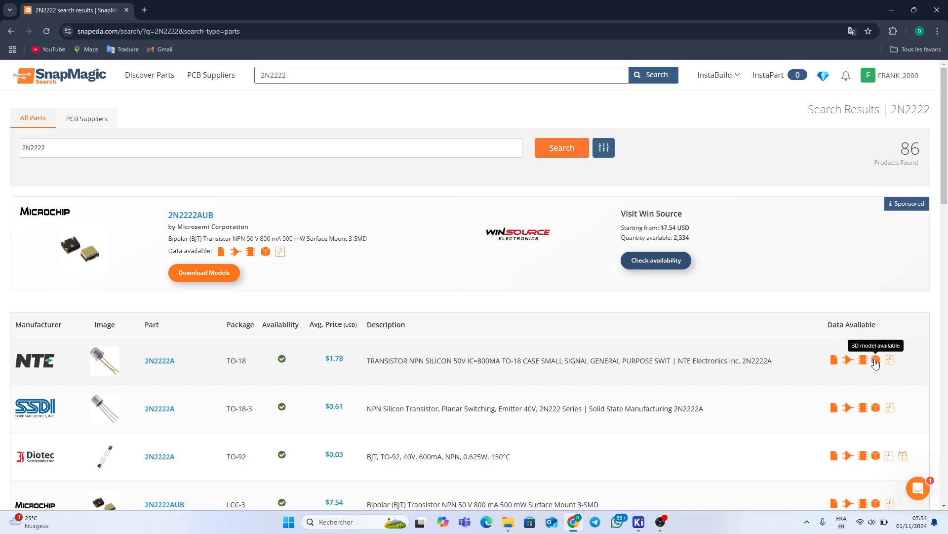
{"action": "left_click", "coordinate": [849, 362]}
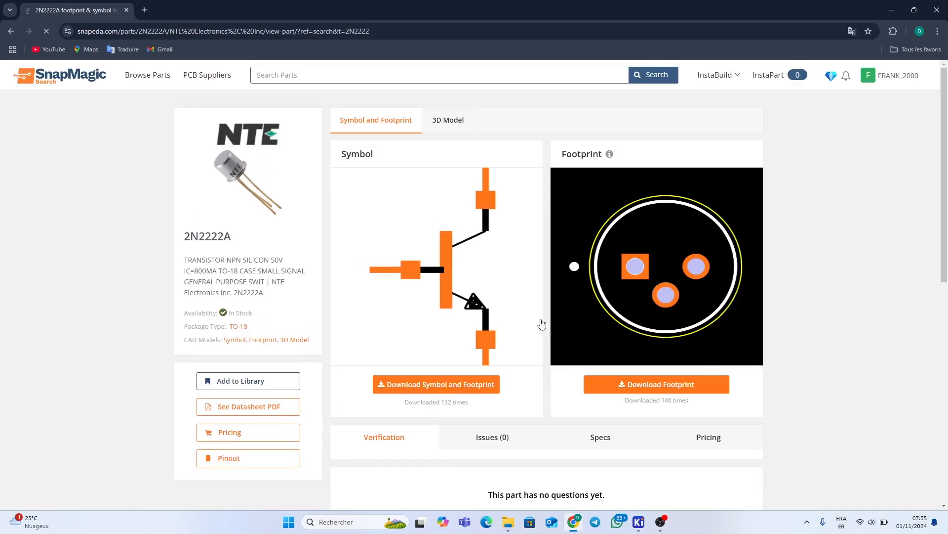
Scroll through the NTE 2N2222A page's symbol, footprint and verification sections
{"action": "scroll", "coordinate": [761, 314], "scroll_direction": "down", "scroll_amount": 1}
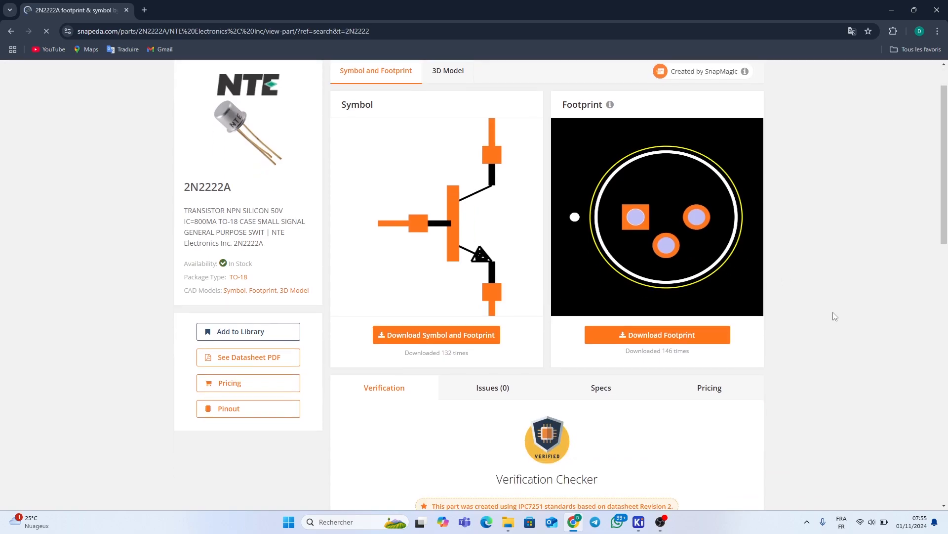
{"action": "scroll", "coordinate": [835, 316], "scroll_direction": "down", "scroll_amount": 1}
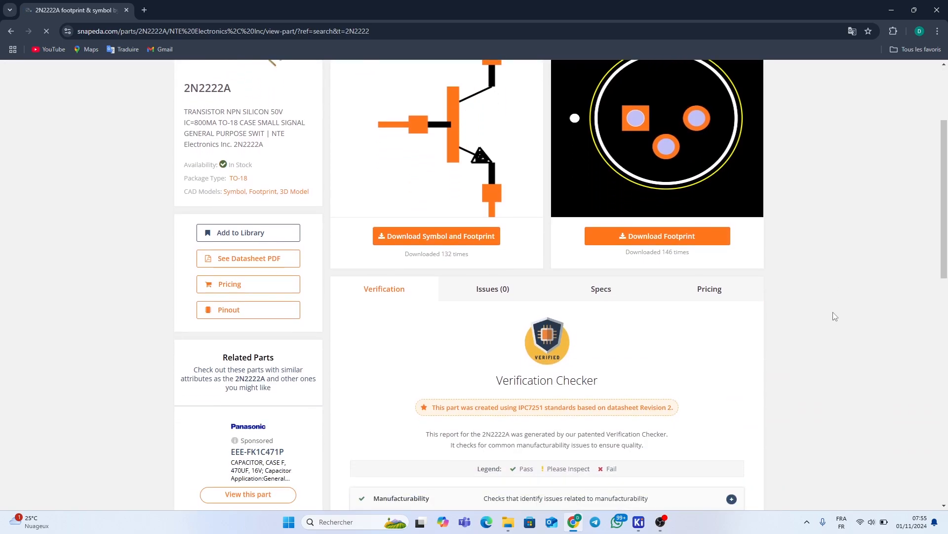
{"action": "scroll", "coordinate": [834, 316], "scroll_direction": "up", "scroll_amount": 1}
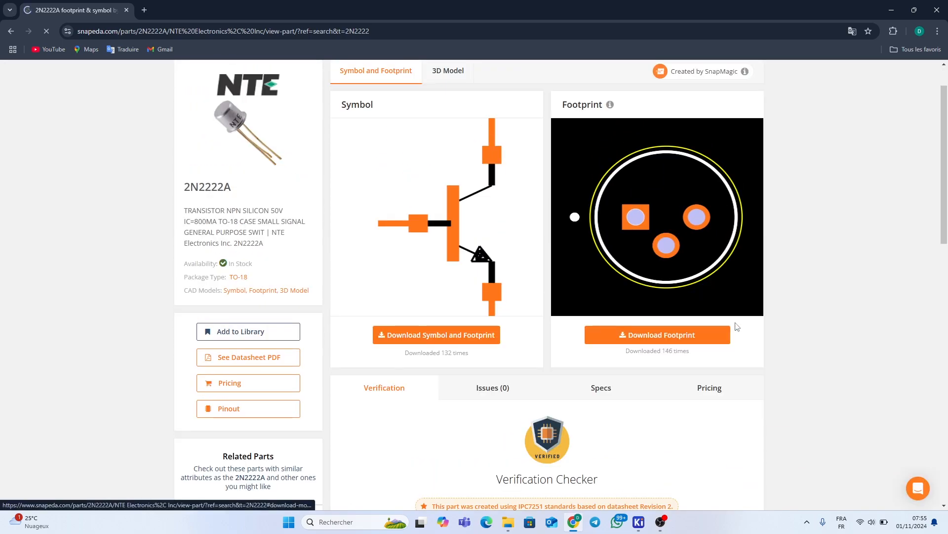
{"action": "scroll", "coordinate": [747, 328], "scroll_direction": "up", "scroll_amount": 1}
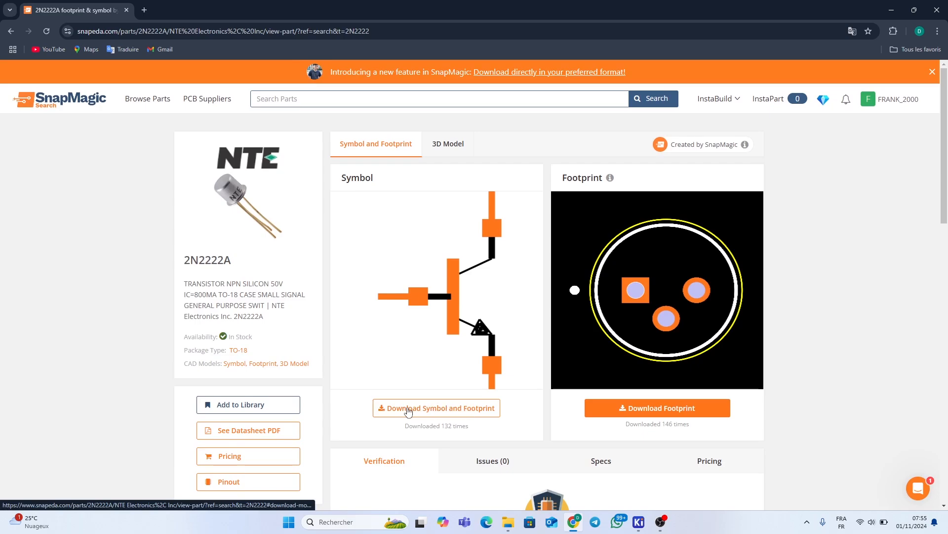
Download the 2N2222A symbol and footprint in KiCad V6 & Later format as 2N2222A.zip
{"action": "left_click", "coordinate": [463, 411]}
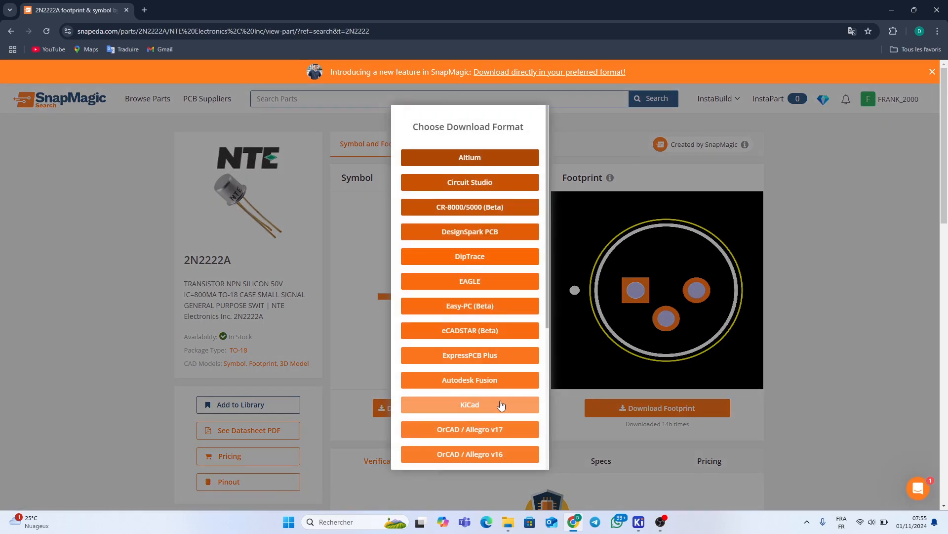
{"action": "scroll", "coordinate": [467, 390], "scroll_direction": "down", "scroll_amount": 4}
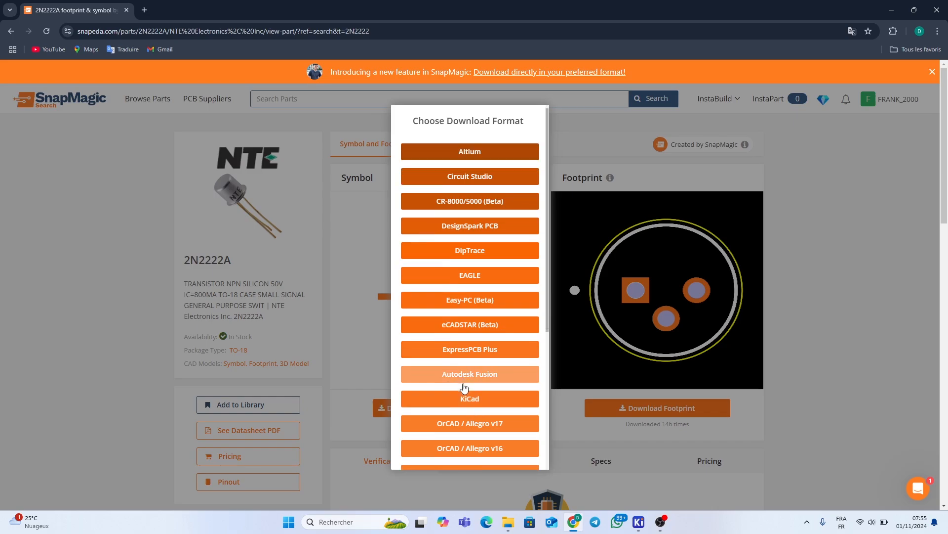
{"action": "scroll", "coordinate": [466, 385], "scroll_direction": "up", "scroll_amount": 5}
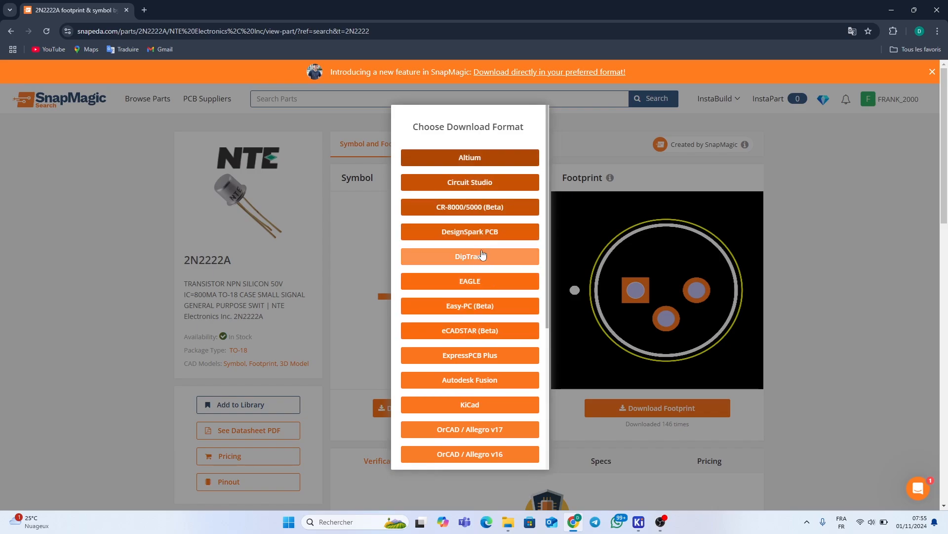
{"action": "scroll", "coordinate": [481, 280], "scroll_direction": "down", "scroll_amount": 2}
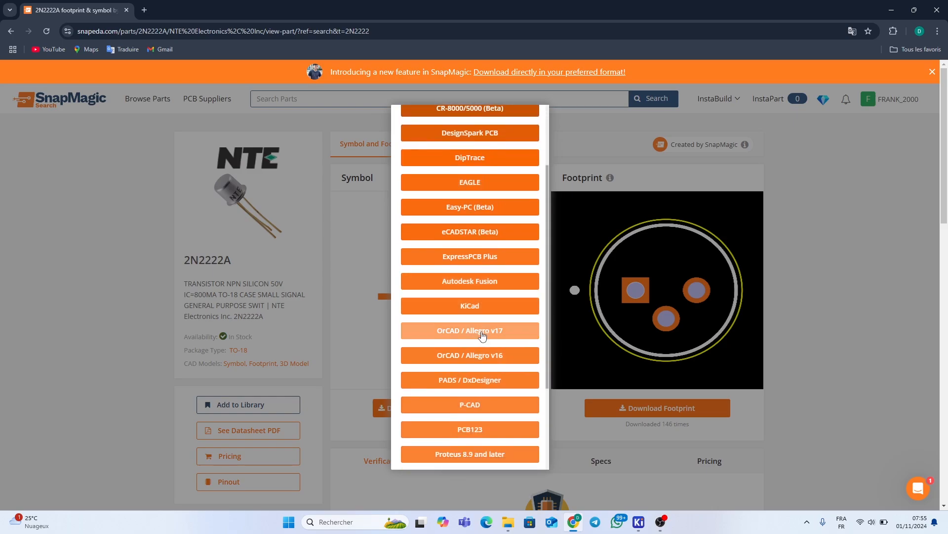
{"action": "scroll", "coordinate": [477, 372], "scroll_direction": "down", "scroll_amount": 2}
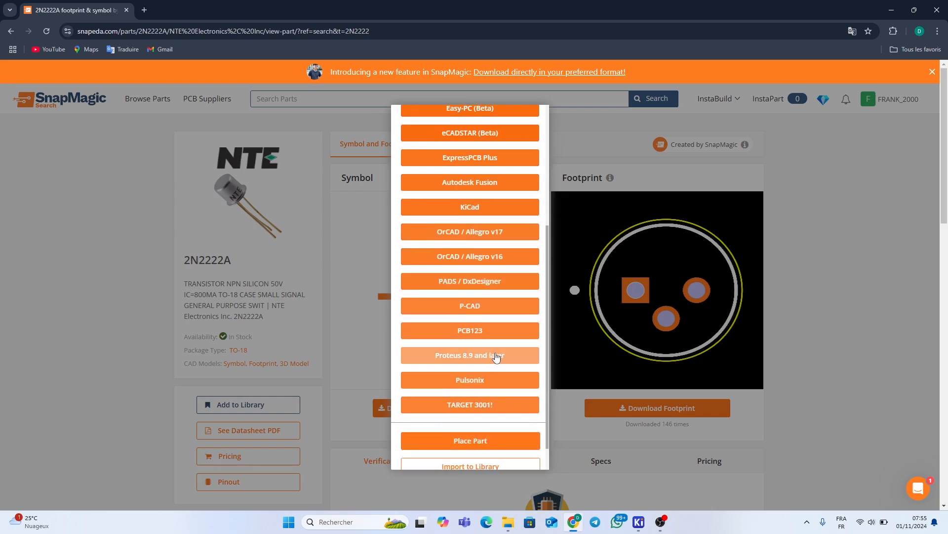
{"action": "scroll", "coordinate": [496, 356], "scroll_direction": "down", "scroll_amount": 1}
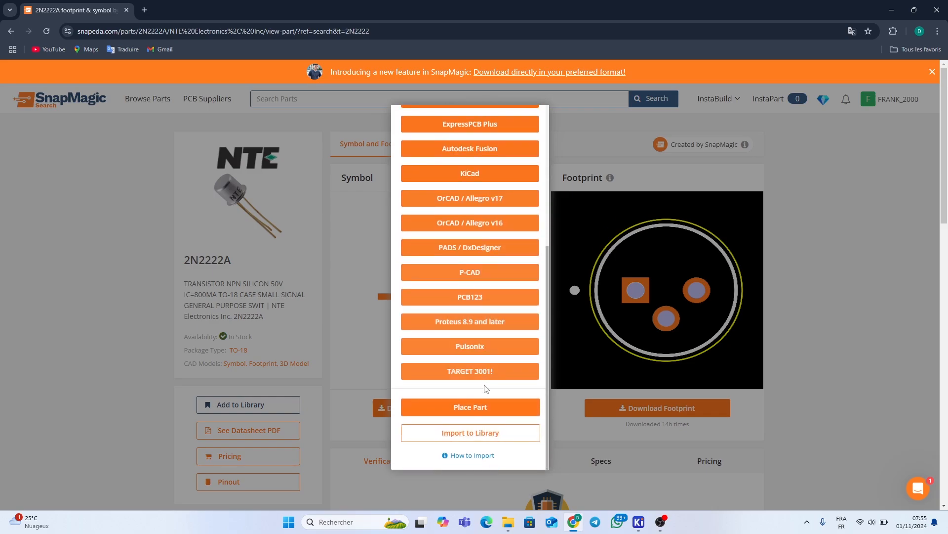
{"action": "scroll", "coordinate": [486, 374], "scroll_direction": "up", "scroll_amount": 1}
{"action": "scroll", "coordinate": [485, 374], "scroll_direction": "down", "scroll_amount": 1}
{"action": "scroll", "coordinate": [485, 374], "scroll_direction": "up", "scroll_amount": 2}
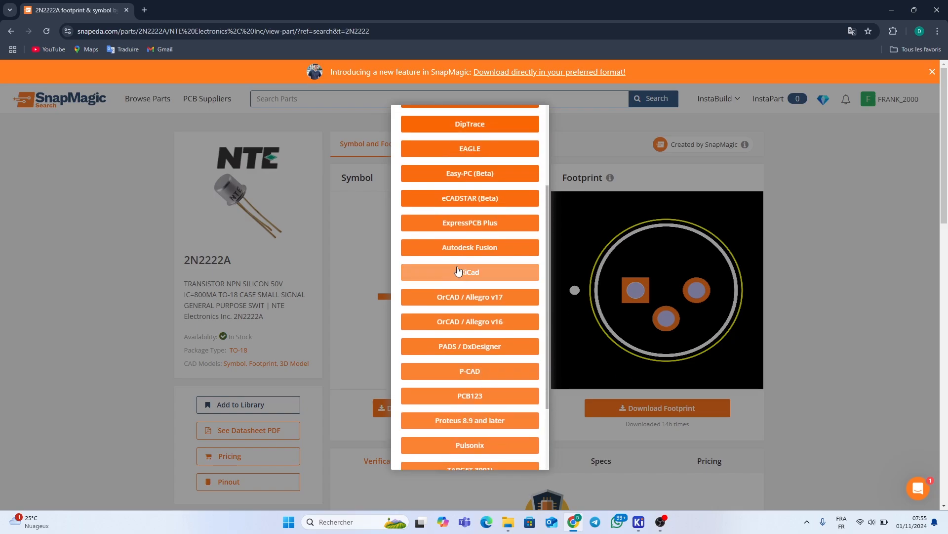
{"action": "left_click", "coordinate": [459, 272]}
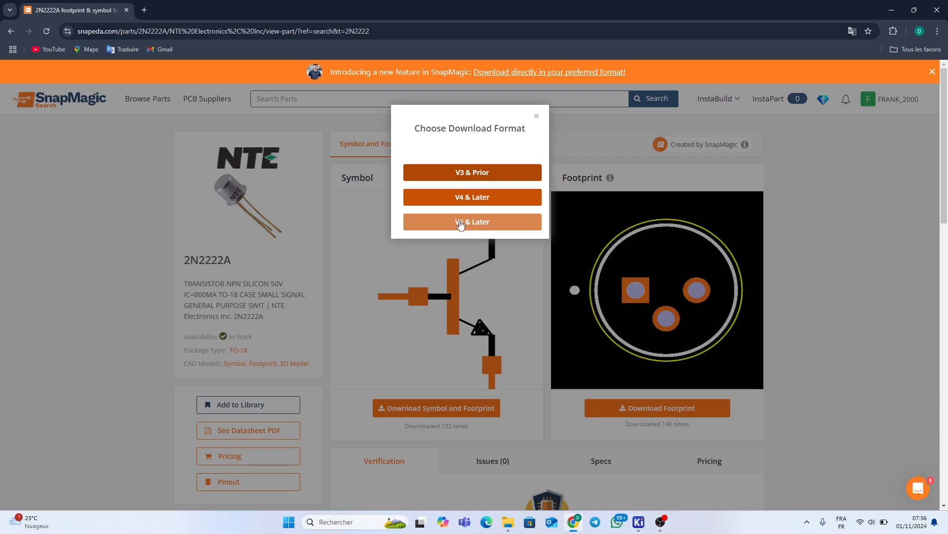
{"action": "left_click", "coordinate": [460, 223]}
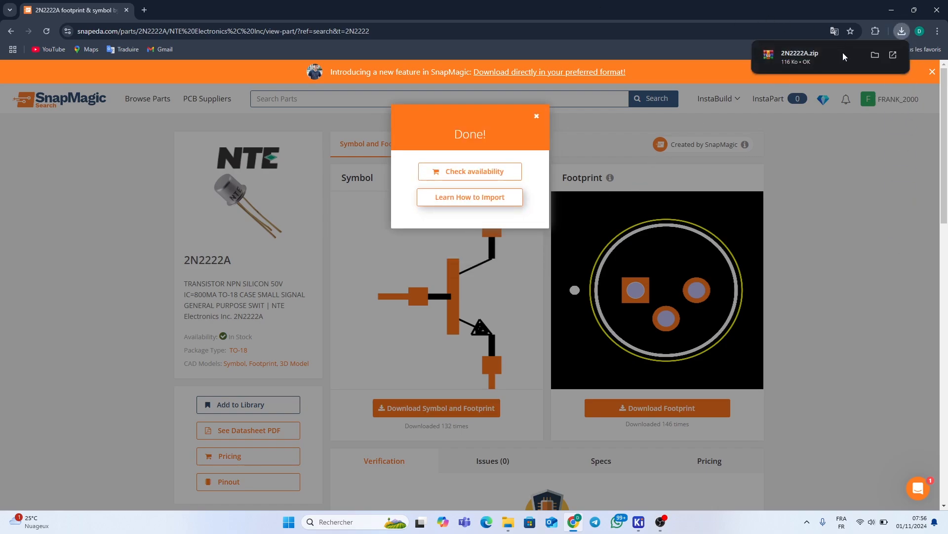
Open 2N2222A.zip in WinRAR, dismiss the licence reminder, and maximize the window
{"action": "left_click", "coordinate": [808, 58]}
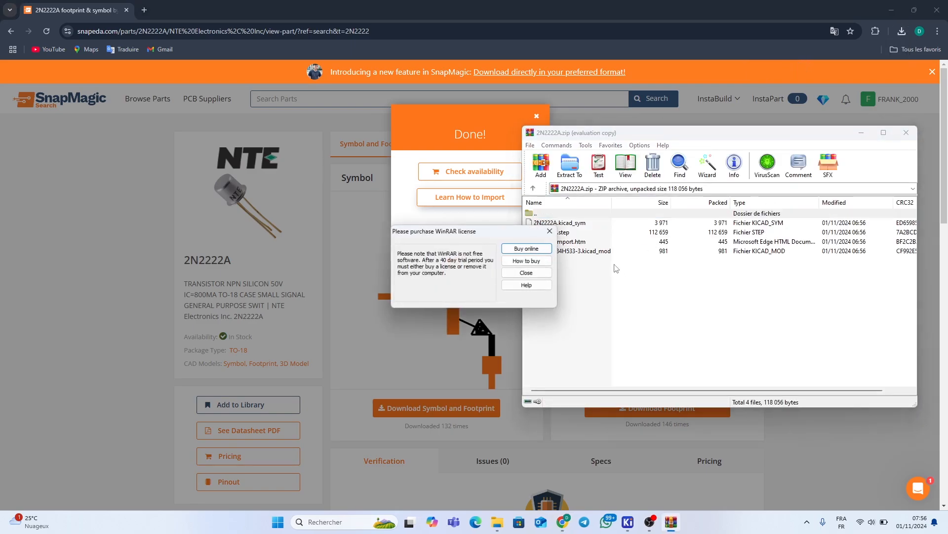
{"action": "left_click", "coordinate": [548, 231]}
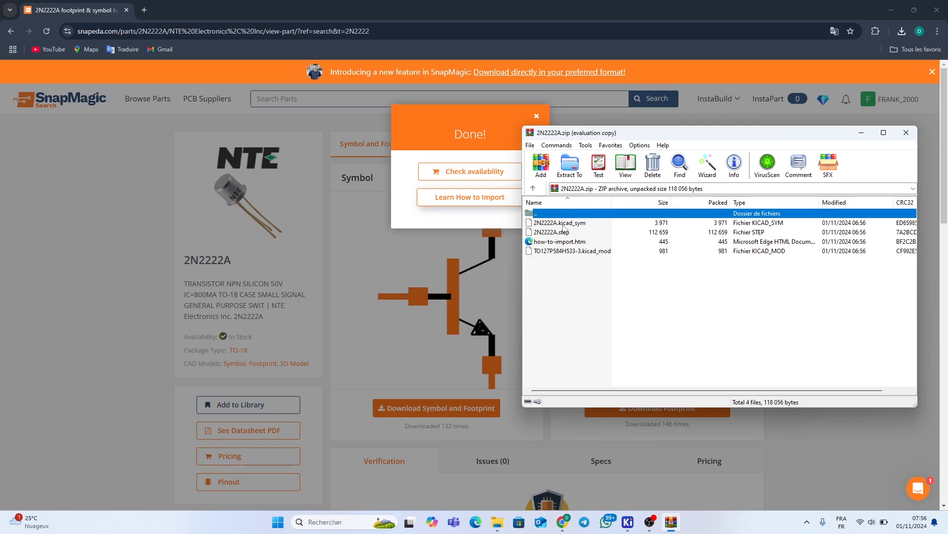
{"action": "left_click", "coordinate": [883, 132]}
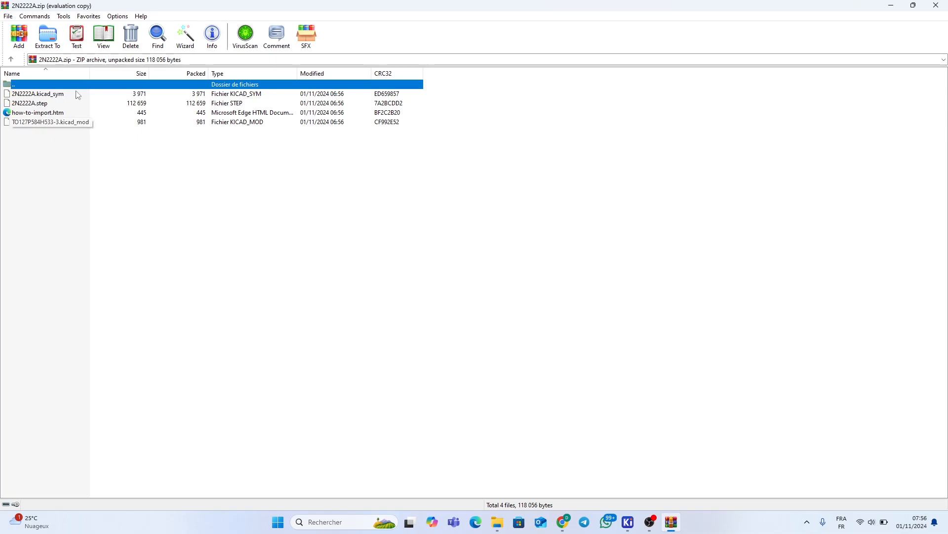
Extract the archive into Formation Kicad\Ajout de Librairies and close WinRAR
{"action": "left_click", "coordinate": [49, 37]}
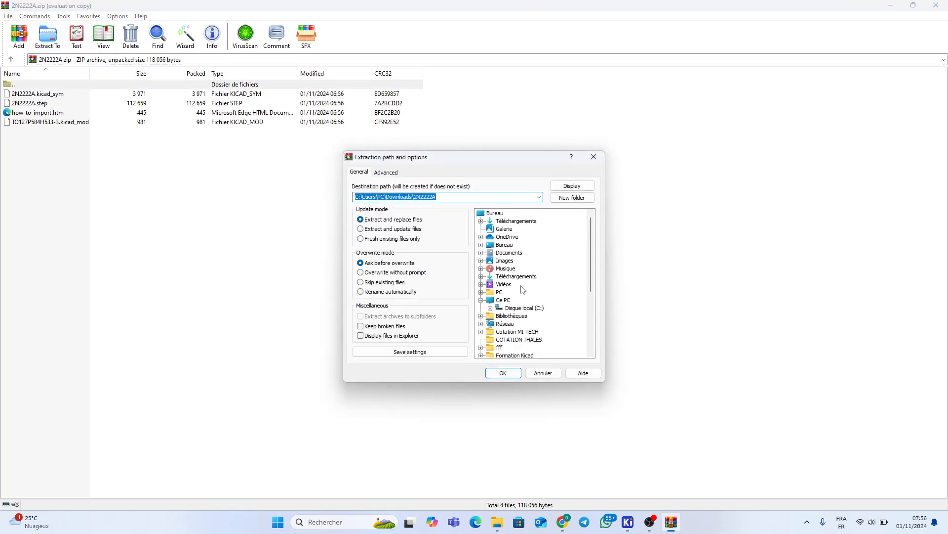
{"action": "scroll", "coordinate": [524, 290], "scroll_direction": "down", "scroll_amount": 2}
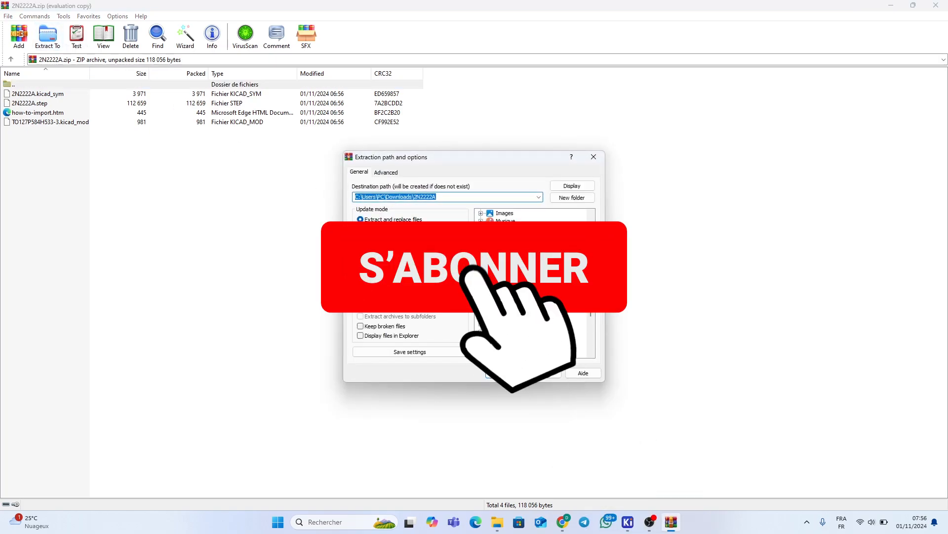
{"action": "left_click", "coordinate": [515, 308]}
{"action": "left_click", "coordinate": [516, 317]}
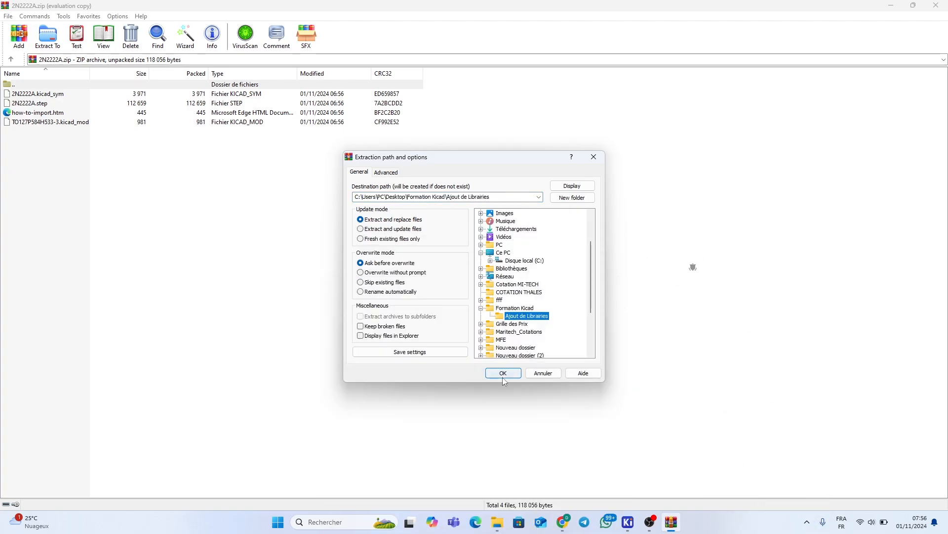
{"action": "left_click", "coordinate": [505, 376]}
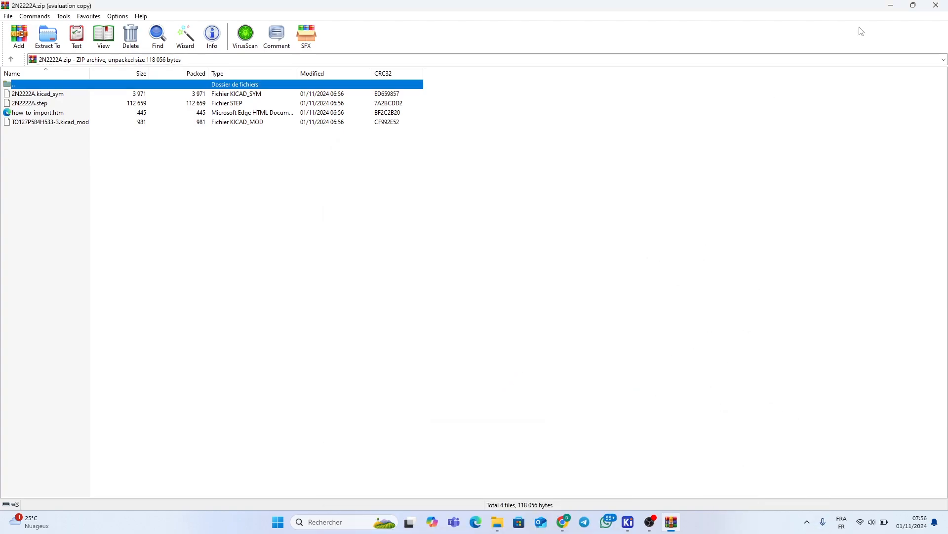
{"action": "left_click", "coordinate": [936, 5]}
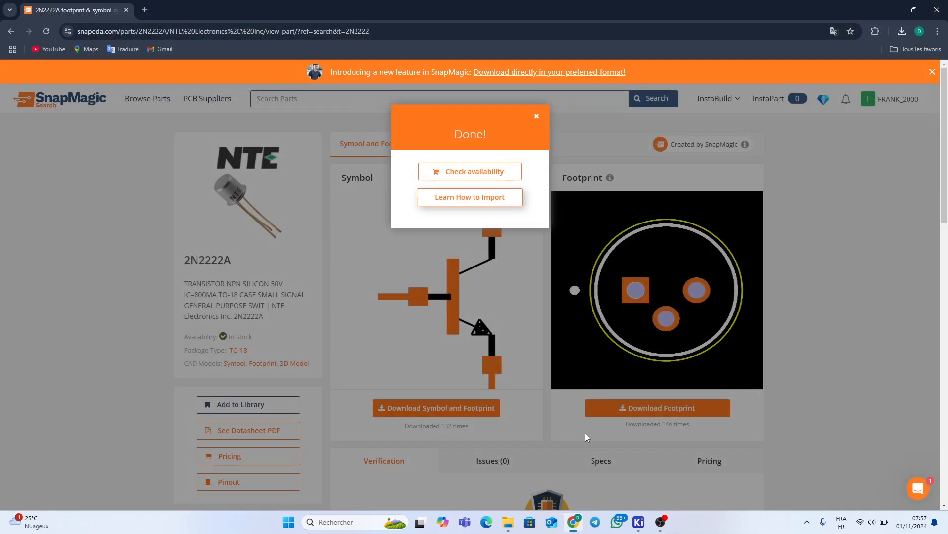
Open the Ajout de Librairies folder and look over the extracted 2N2222A files
{"action": "mouse_move", "coordinate": [511, 519]}
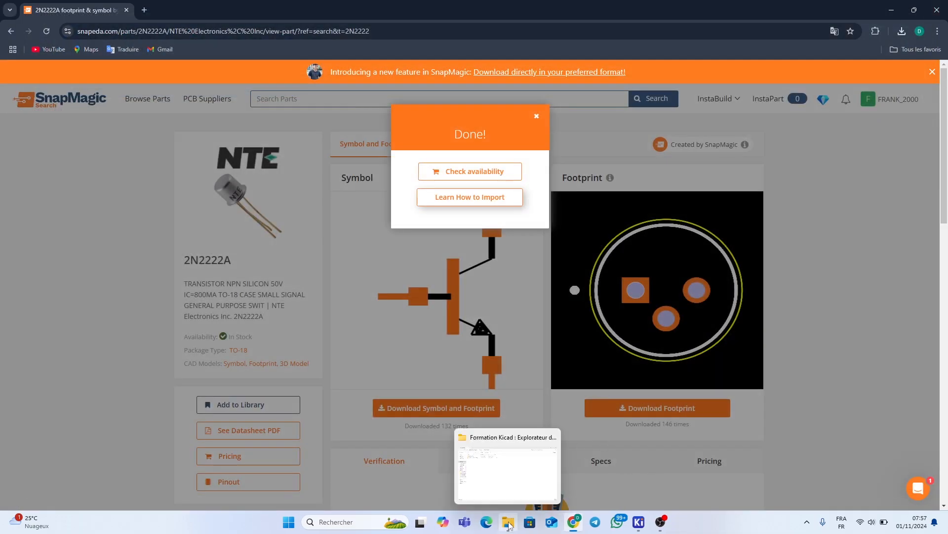
{"action": "left_click", "coordinate": [513, 484]}
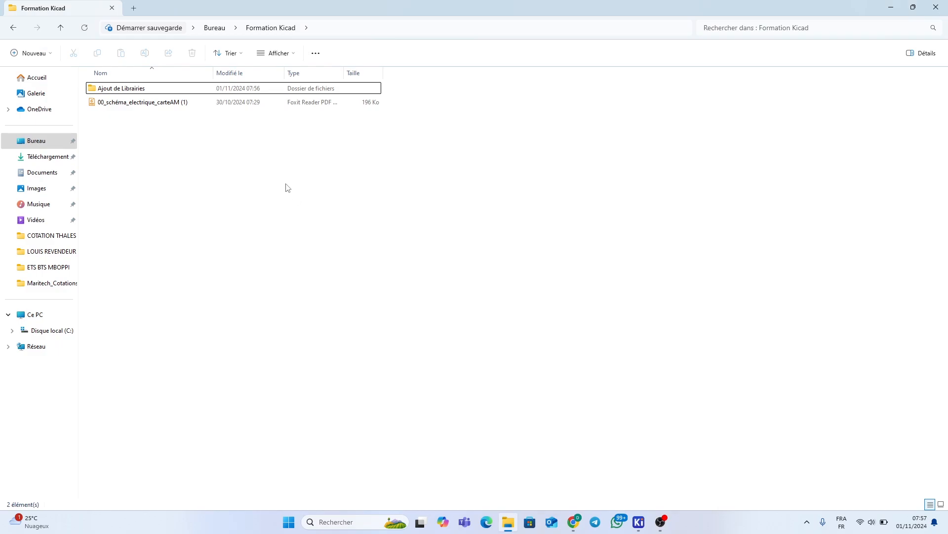
{"action": "left_click", "coordinate": [206, 91]}
{"action": "double_click", "coordinate": [206, 91]}
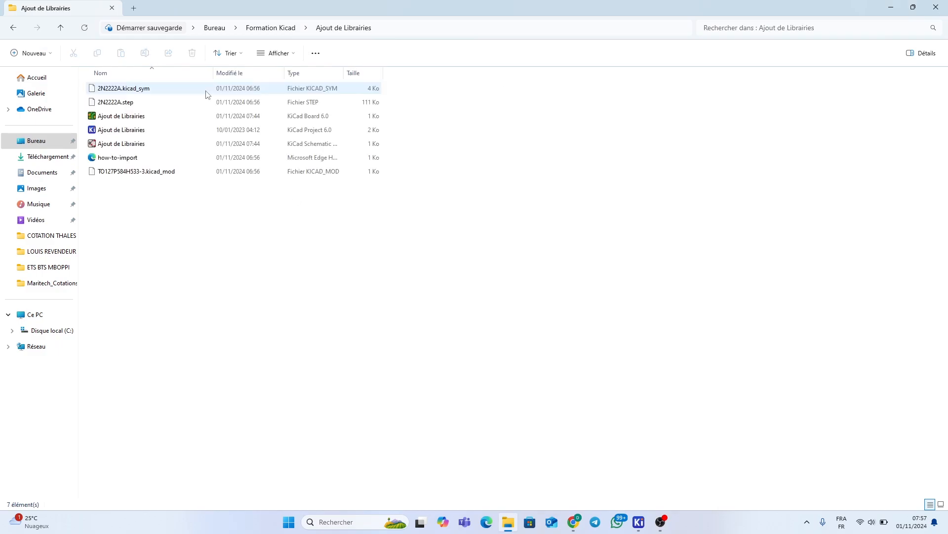
{"action": "left_click", "coordinate": [132, 102]}
{"action": "left_click", "coordinate": [136, 172]}
{"action": "left_click", "coordinate": [139, 101]}
{"action": "left_click", "coordinate": [144, 91]}
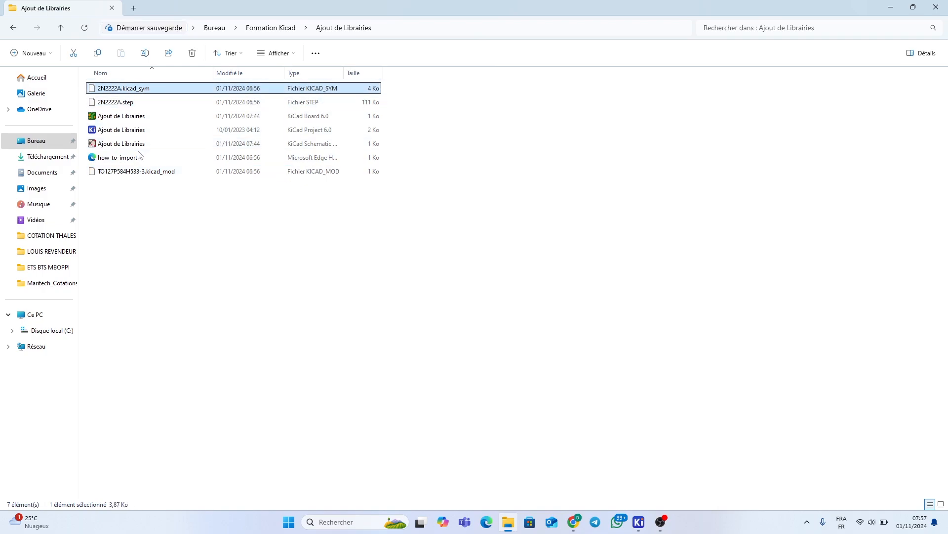
{"action": "left_click", "coordinate": [133, 171]}
{"action": "left_click", "coordinate": [137, 158]}
{"action": "left_click", "coordinate": [149, 91]}
{"action": "left_click", "coordinate": [149, 101]}
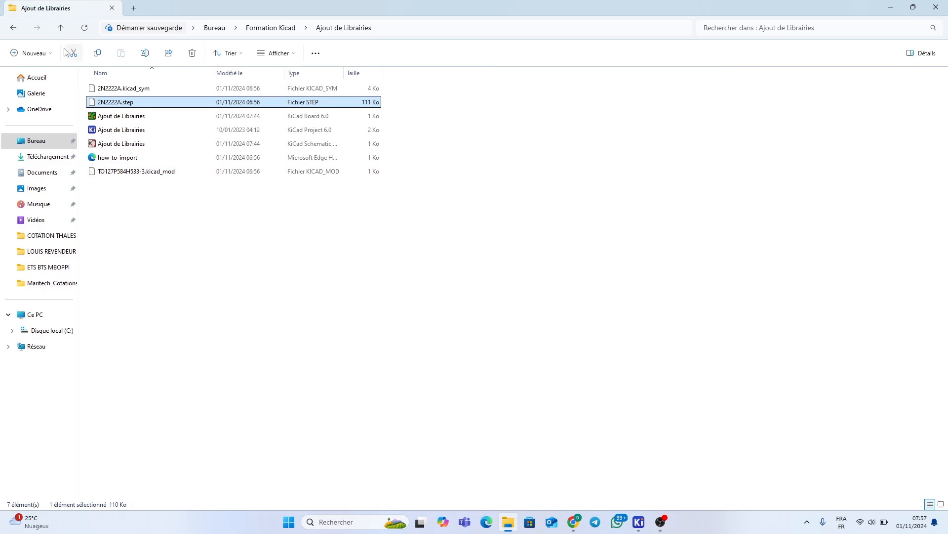
Create a 2N2222 folder and move 2N2222A.kicad_sym, 2N2222A.step and the TO127P584H533-3 footprint into it
{"action": "left_click", "coordinate": [31, 53]}
{"action": "left_click", "coordinate": [80, 76]}
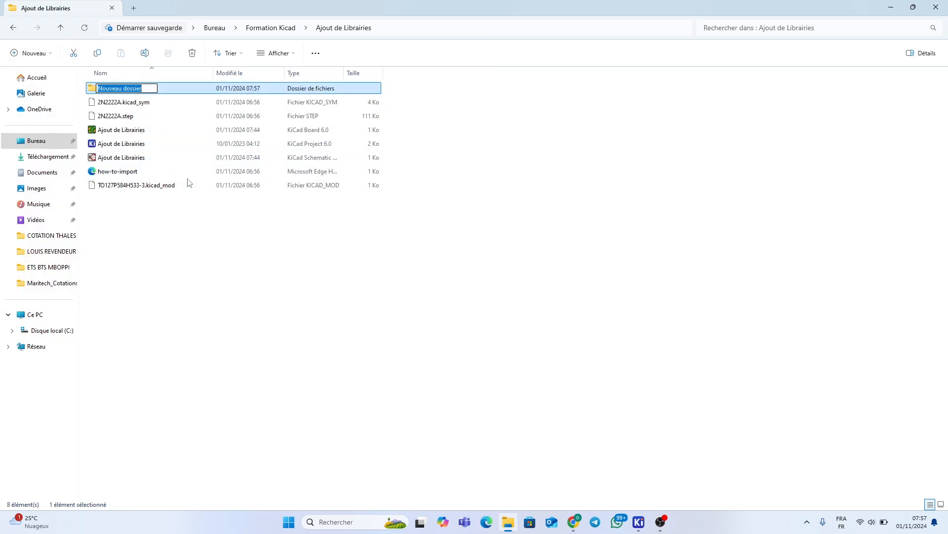
{"action": "type", "text": "2N"}
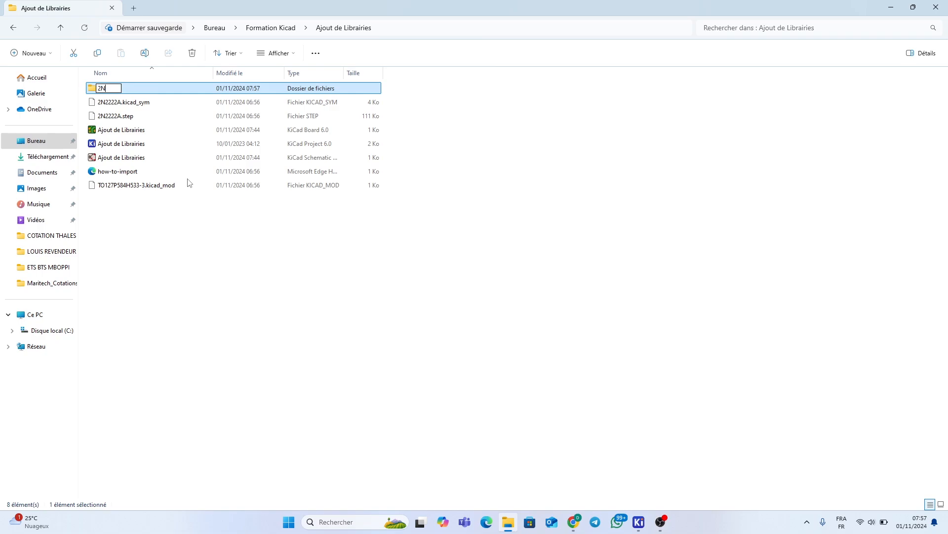
{"action": "type", "text": "2222"}
{"action": "left_click", "coordinate": [143, 103]}
{"action": "left_click_drag", "start_coordinate": [145, 109], "coordinate": [144, 90]}
{"action": "left_click", "coordinate": [144, 115]}
{"action": "left_click", "coordinate": [139, 159]}
{"action": "left_click_drag", "start_coordinate": [139, 161], "coordinate": [166, 91]}
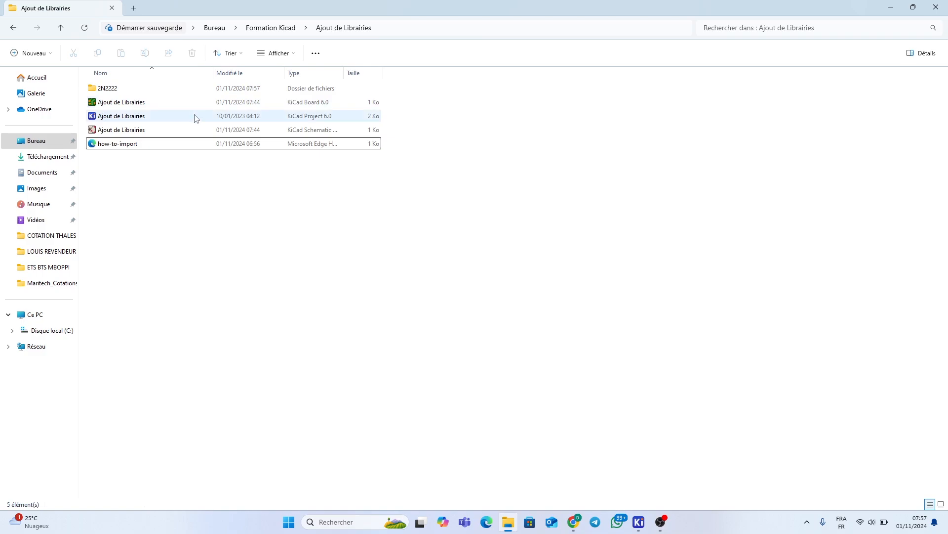
{"action": "left_click_drag", "start_coordinate": [181, 145], "coordinate": [155, 84]}
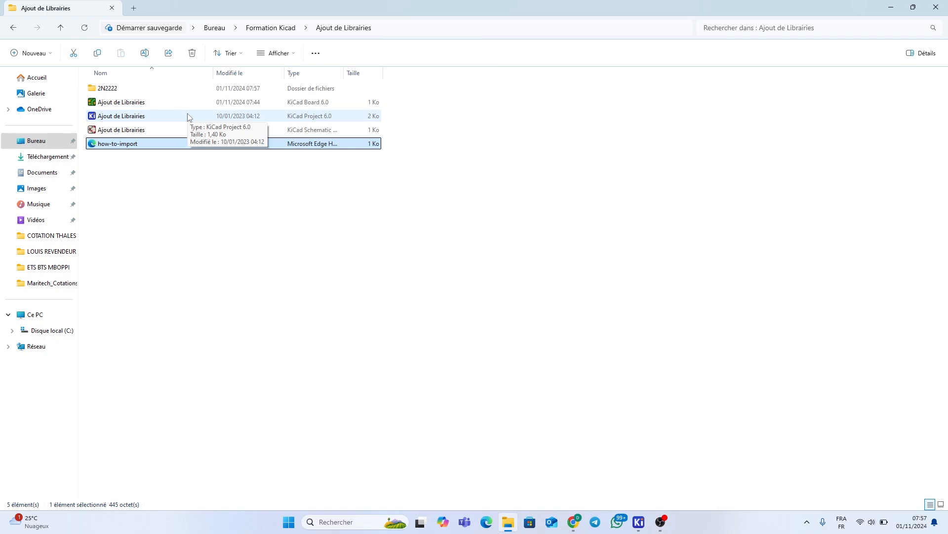
Check the 2N2222 folder's contents, go back to Ajout de Librairies, and return to Chrome
{"action": "double_click", "coordinate": [172, 89]}
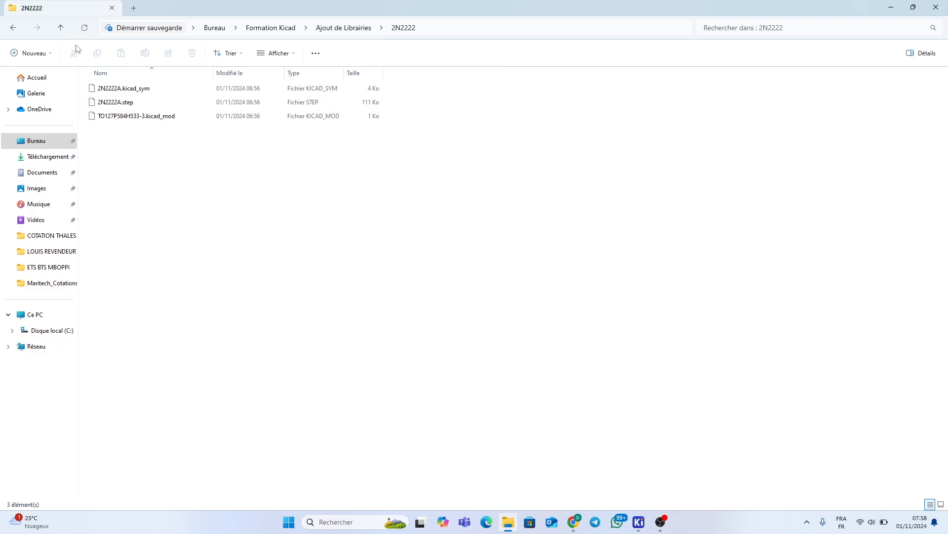
{"action": "left_click", "coordinate": [60, 28]}
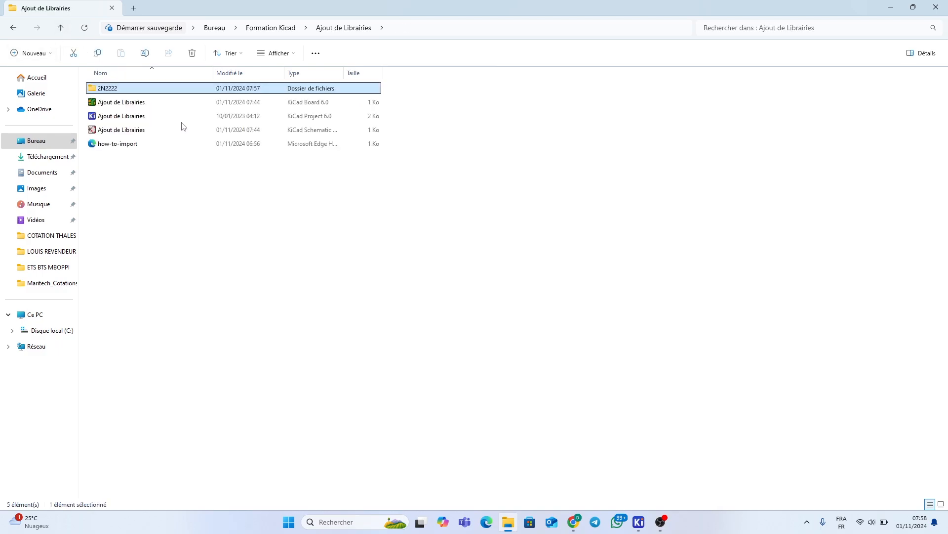
{"action": "mouse_move", "coordinate": [133, 91]}
{"action": "left_click", "coordinate": [573, 518]}
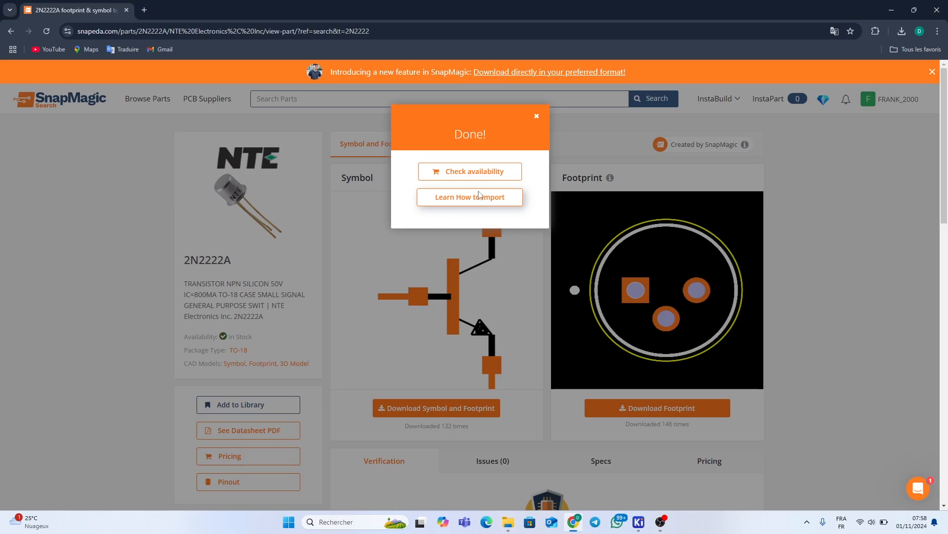
Close the Done! popup and search SnapMagic for the IRFP260N MOSFET
{"action": "left_click", "coordinate": [536, 119]}
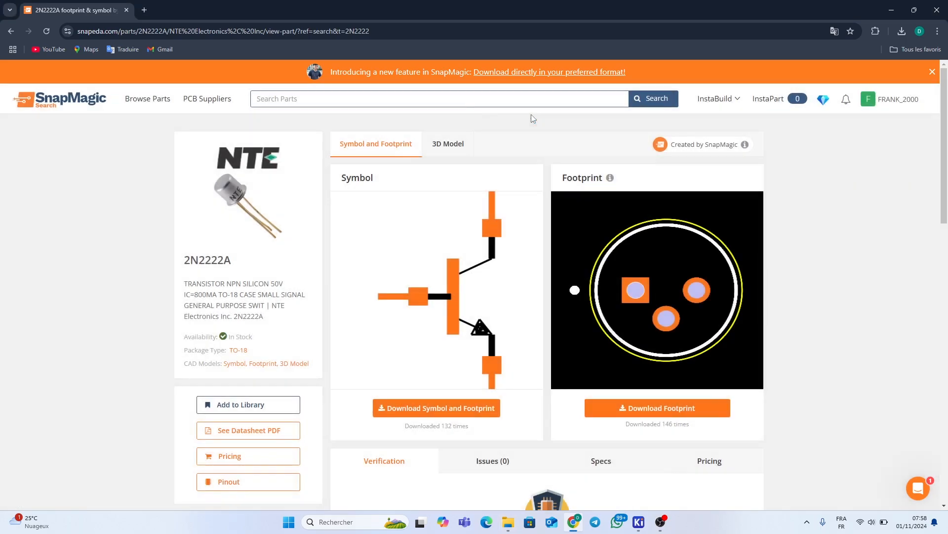
{"action": "left_click", "coordinate": [375, 98]}
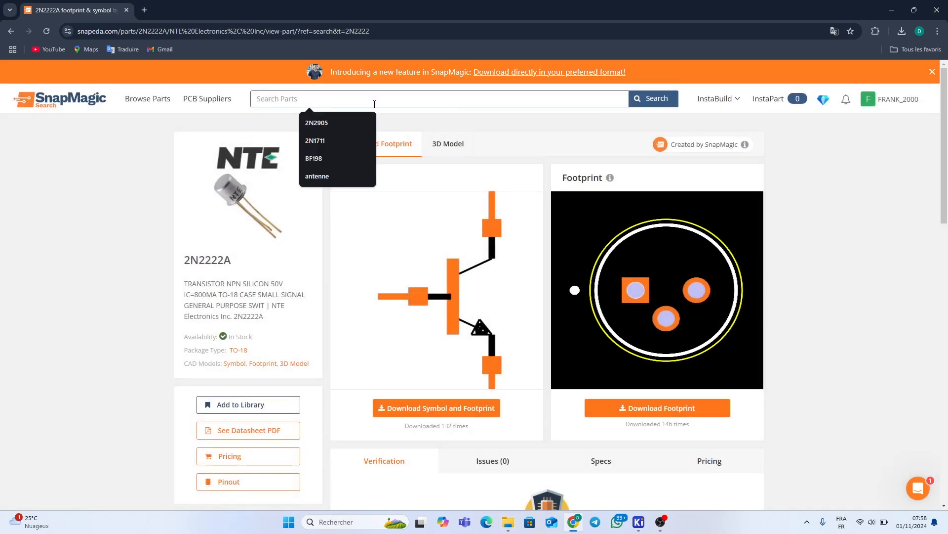
{"action": "type", "text": "IRFP260N"}
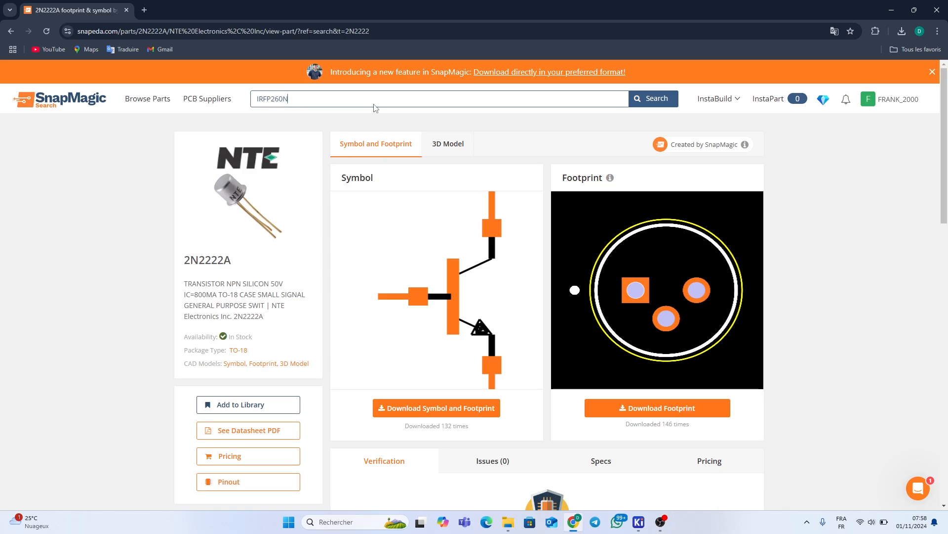
{"action": "key", "text": "Return"}
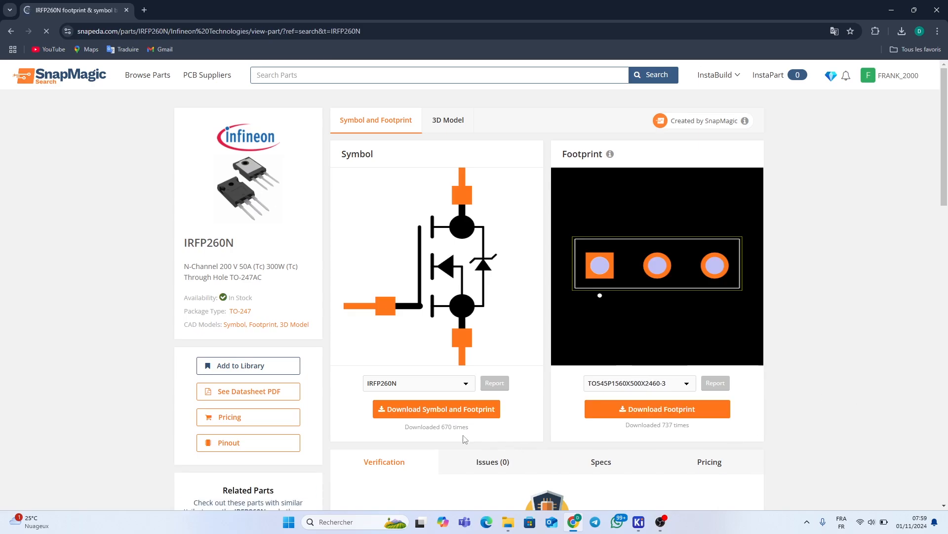
Download IRFP260N.zip in KiCad V6 & Later format and open it from Chrome's downloads
{"action": "left_click", "coordinate": [451, 415]}
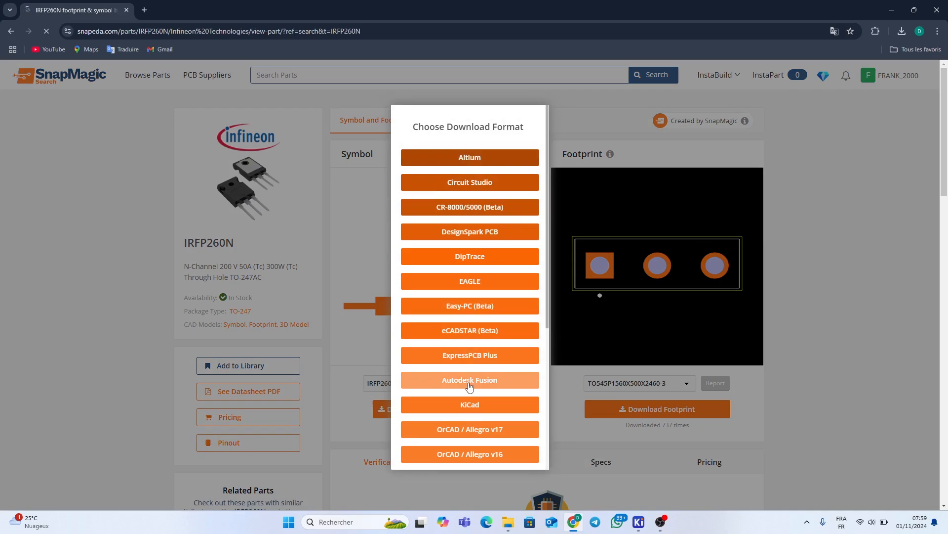
{"action": "left_click", "coordinate": [472, 405]}
{"action": "left_click", "coordinate": [489, 229]}
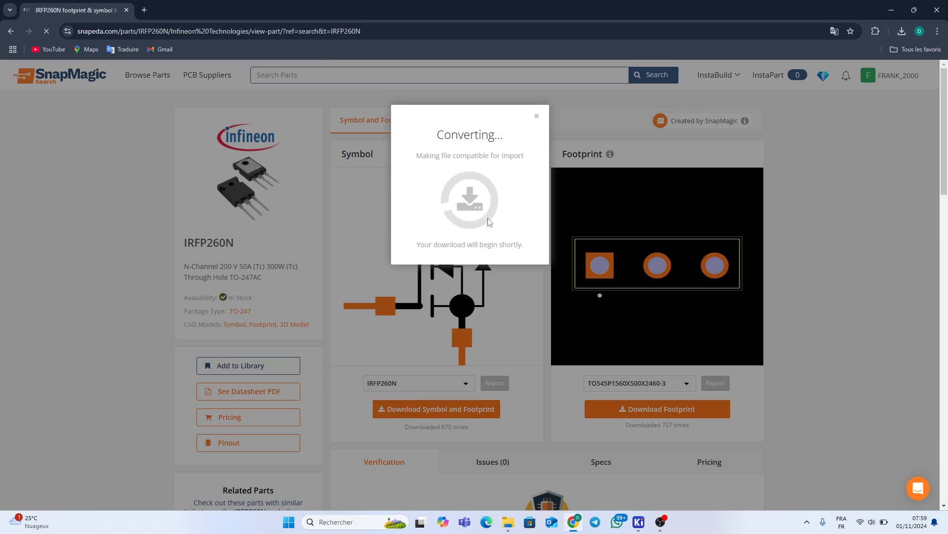
{"action": "left_click", "coordinate": [537, 117]}
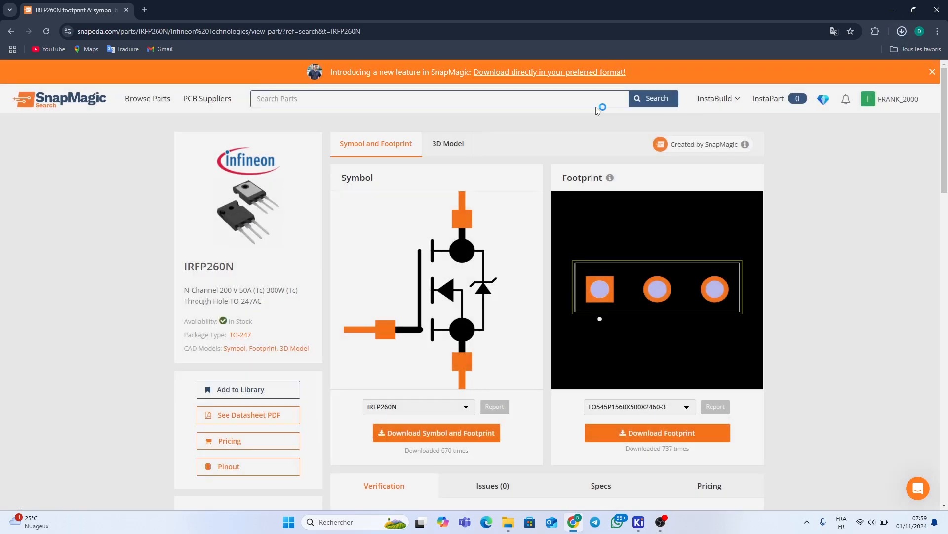
{"action": "left_click", "coordinate": [902, 31]}
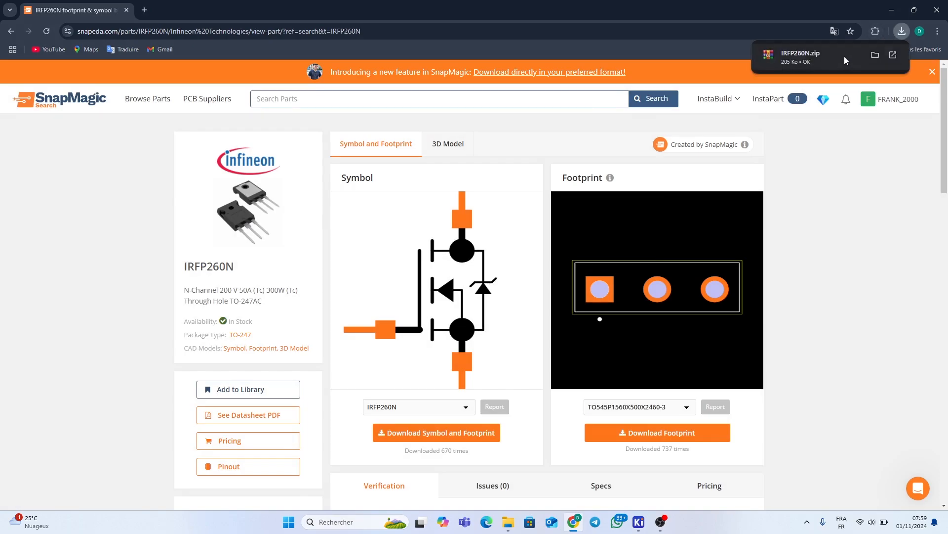
{"action": "left_click", "coordinate": [803, 55]}
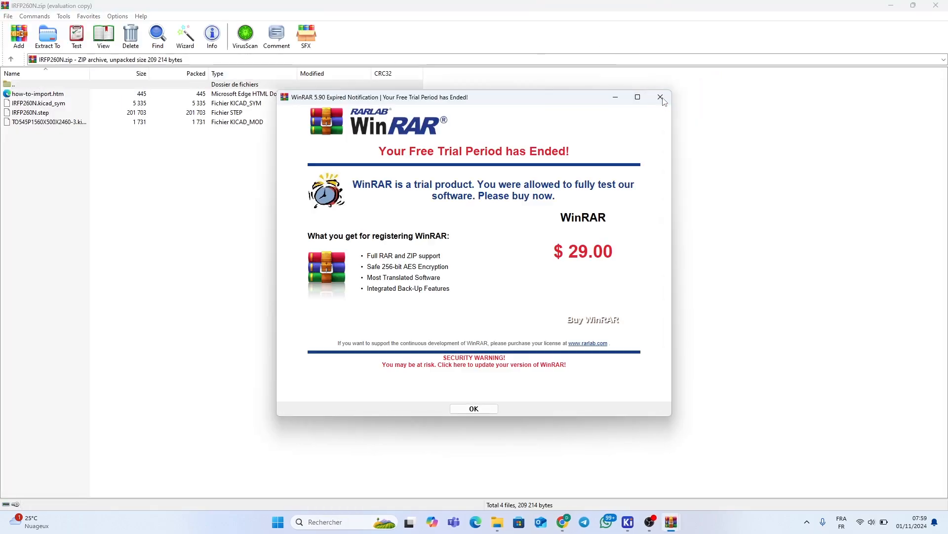
Extract IRFP260N.zip into a new IRFP260N folder under Formation Kicad\Ajout de Librairies, then close WinRAR
{"action": "left_click", "coordinate": [661, 98]}
{"action": "left_click", "coordinate": [48, 37]}
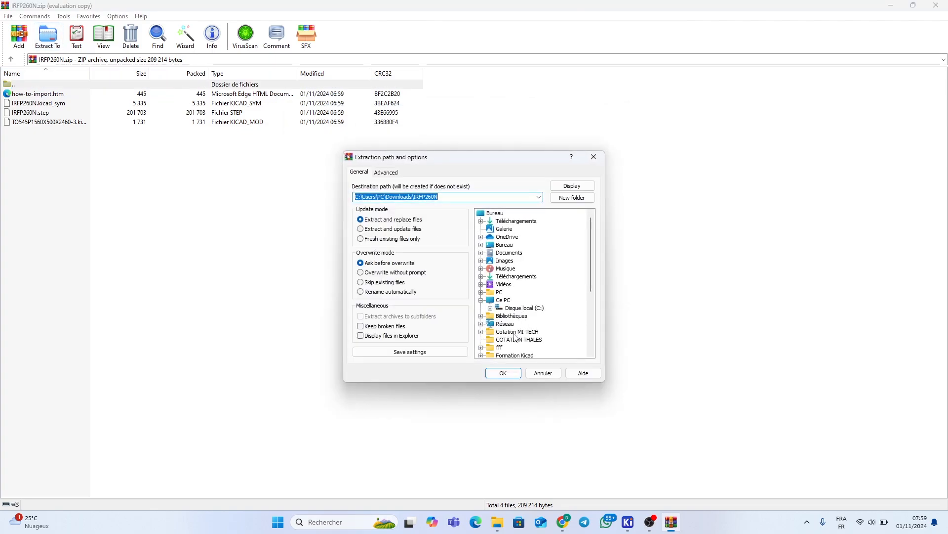
{"action": "scroll", "coordinate": [512, 340], "scroll_direction": "down", "scroll_amount": 1}
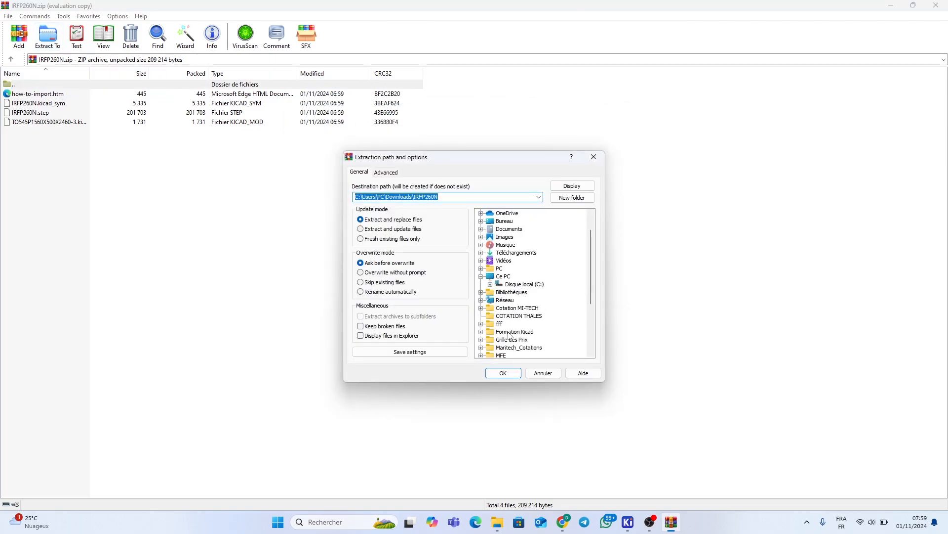
{"action": "left_click", "coordinate": [509, 331]}
{"action": "left_click", "coordinate": [509, 341]}
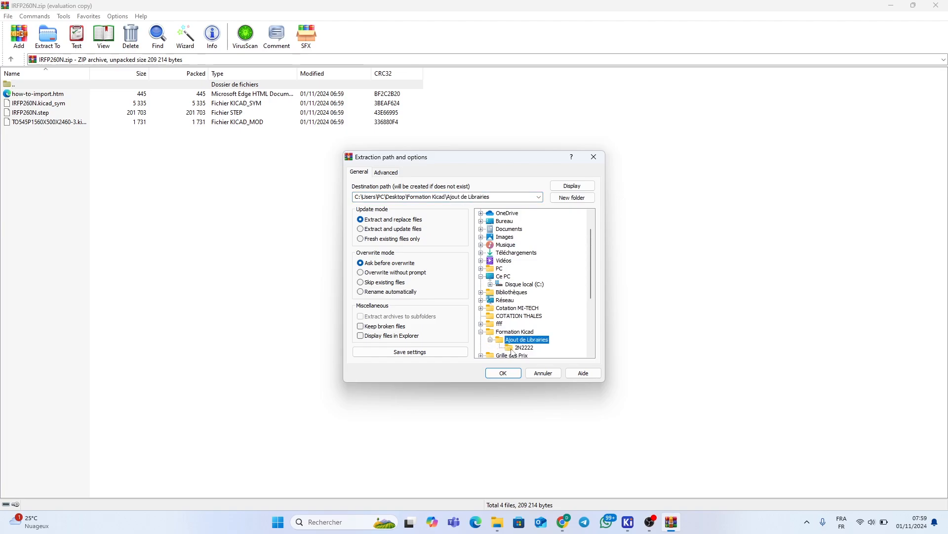
{"action": "left_click", "coordinate": [572, 200]}
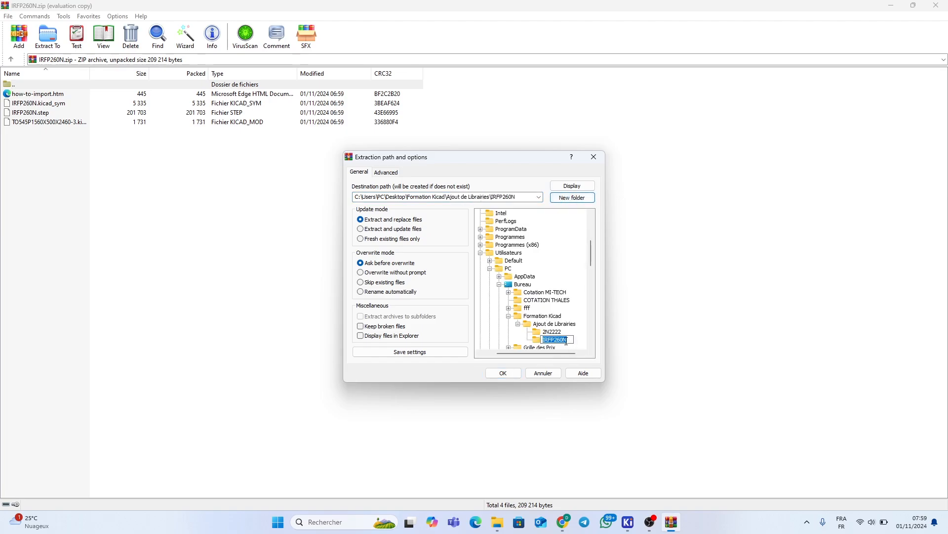
{"action": "left_click", "coordinate": [503, 374]}
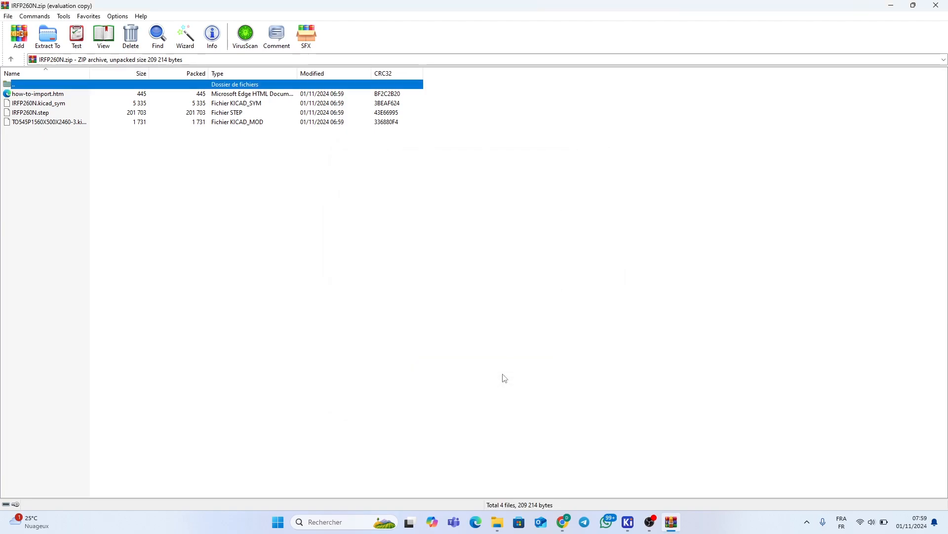
{"action": "left_click", "coordinate": [937, 5]}
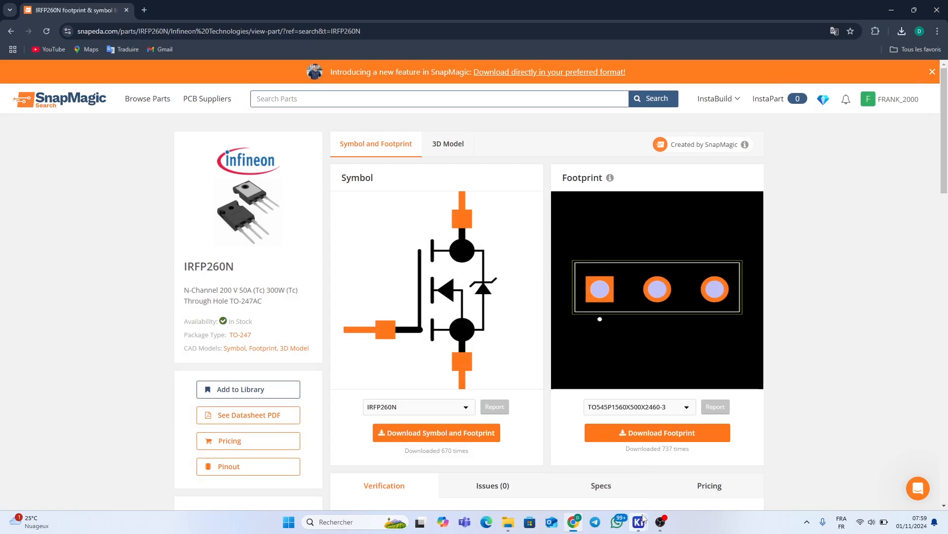
Bring the Ajout de Librairies project manager forward and launch Éditeur de Symbole
{"action": "mouse_move", "coordinate": [644, 517]}
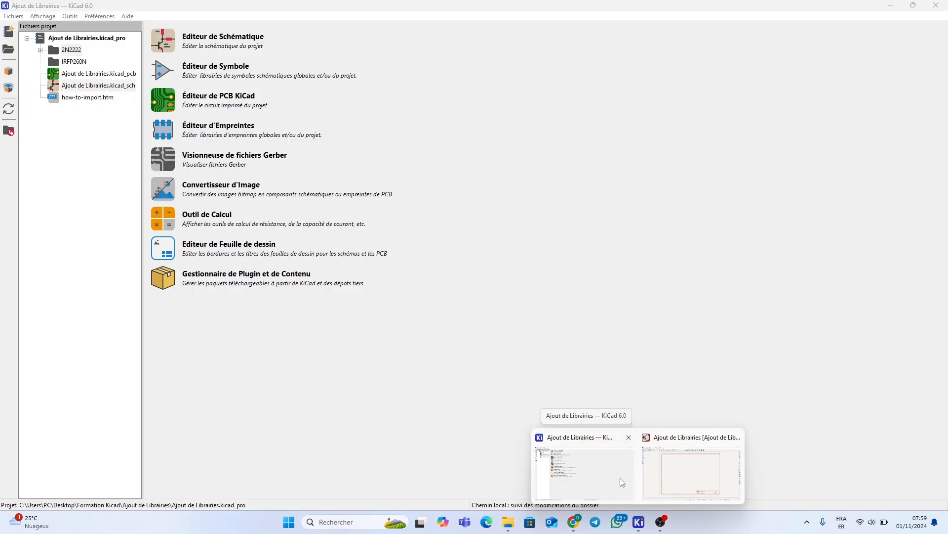
{"action": "left_click", "coordinate": [603, 473]}
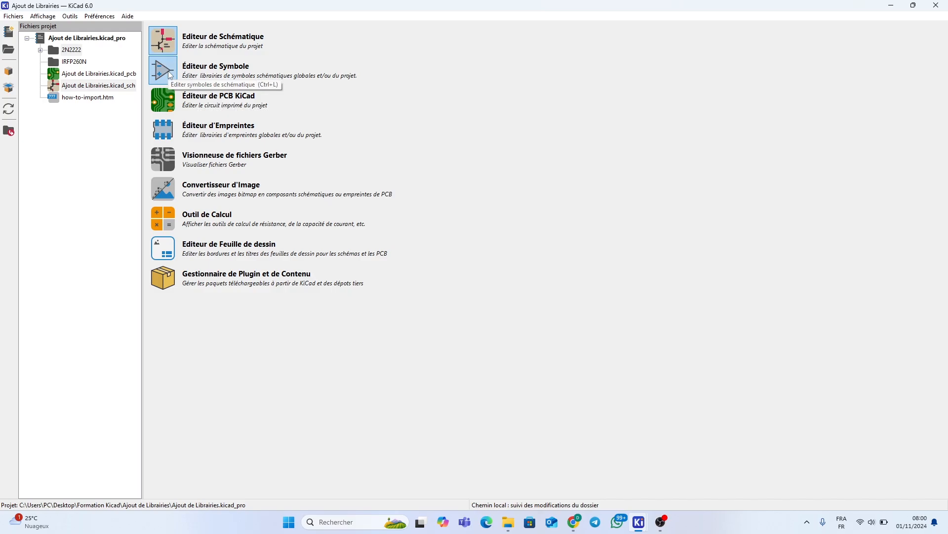
{"action": "left_click", "coordinate": [168, 71]}
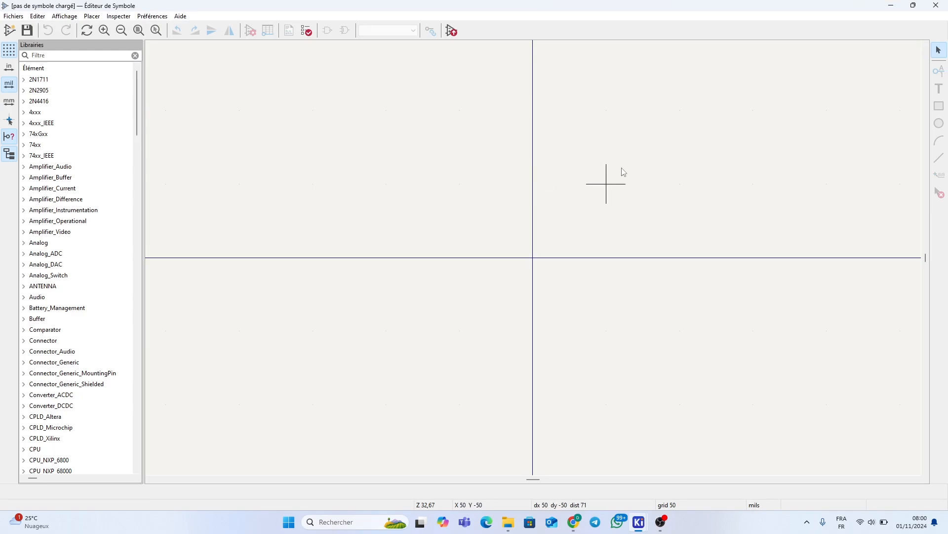
Peek into the Amplifier_Operational and Amplifier_Video libraries, scroll the tree, then show the Préférences menu
{"action": "left_click", "coordinate": [23, 222]}
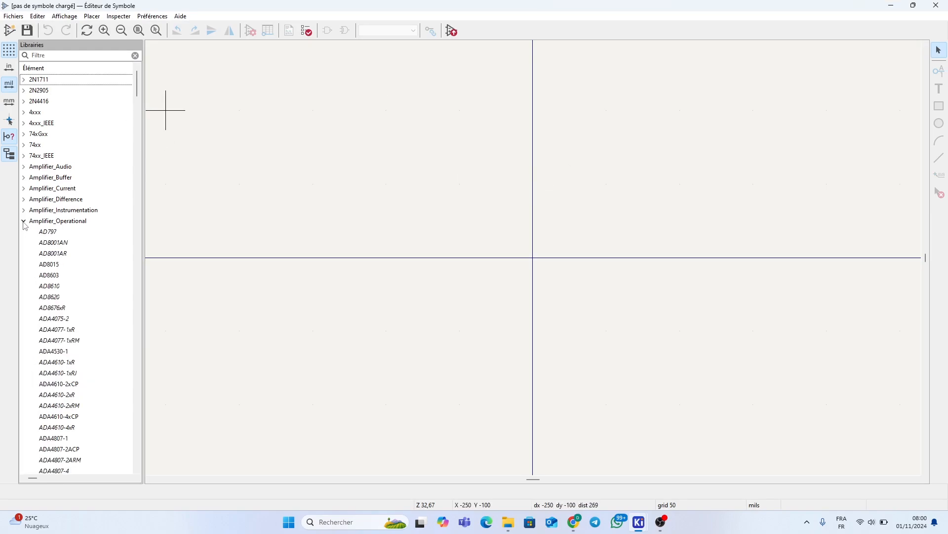
{"action": "left_click", "coordinate": [24, 221]}
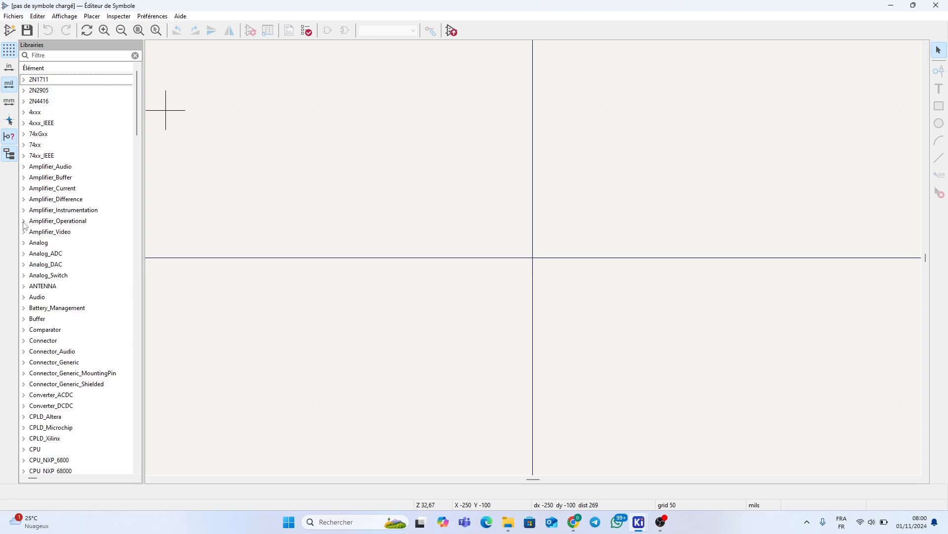
{"action": "left_click", "coordinate": [24, 232]}
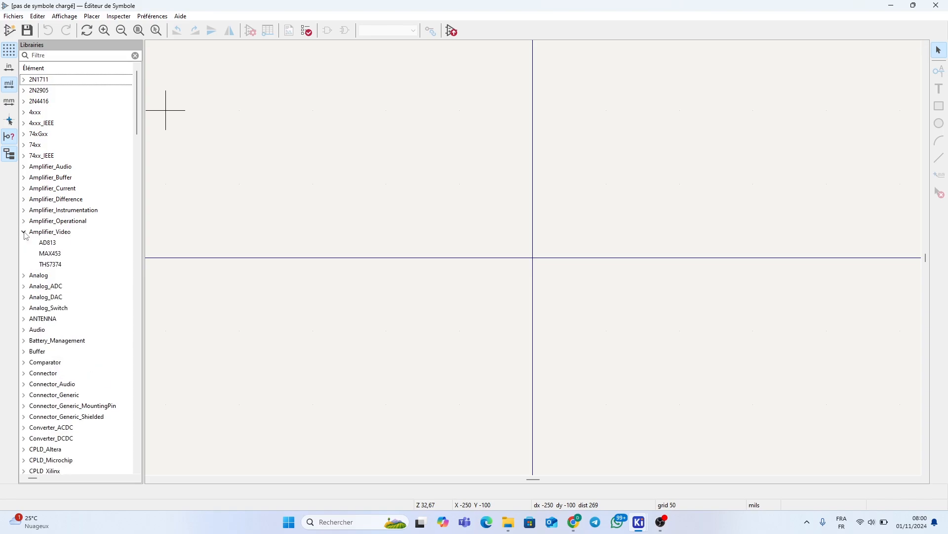
{"action": "left_click", "coordinate": [25, 232]}
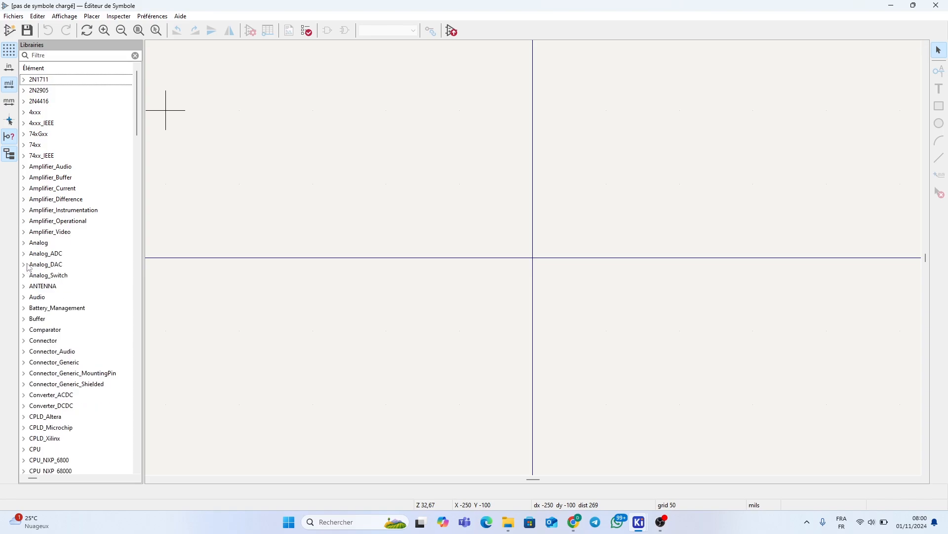
{"action": "scroll", "coordinate": [42, 315], "scroll_direction": "down", "scroll_amount": 3}
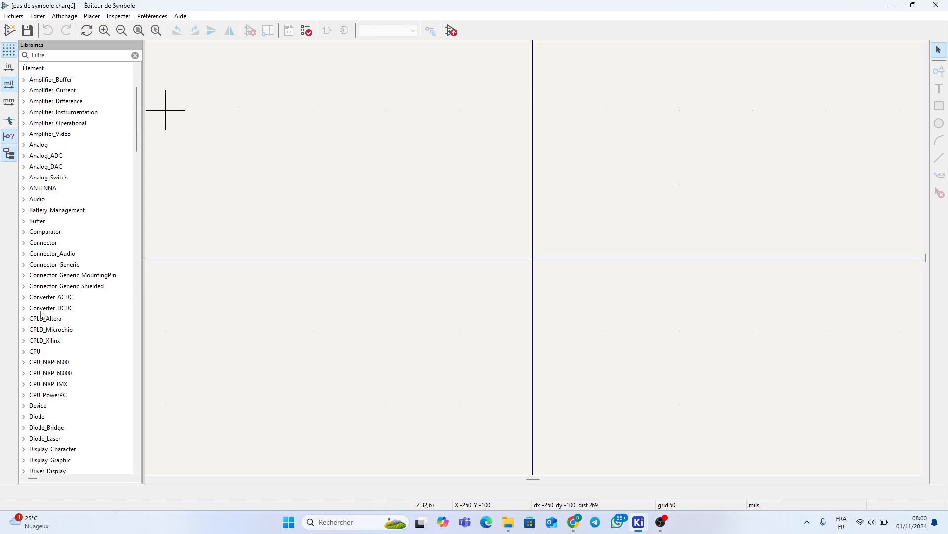
{"action": "scroll", "coordinate": [42, 315], "scroll_direction": "down", "scroll_amount": 1}
{"action": "scroll", "coordinate": [42, 314], "scroll_direction": "down", "scroll_amount": 3}
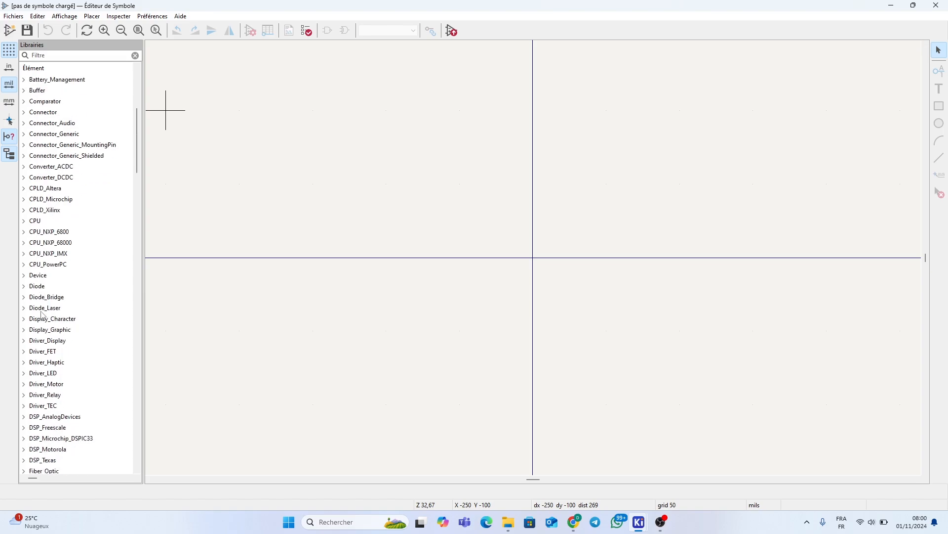
{"action": "scroll", "coordinate": [42, 315], "scroll_direction": "down", "scroll_amount": 15}
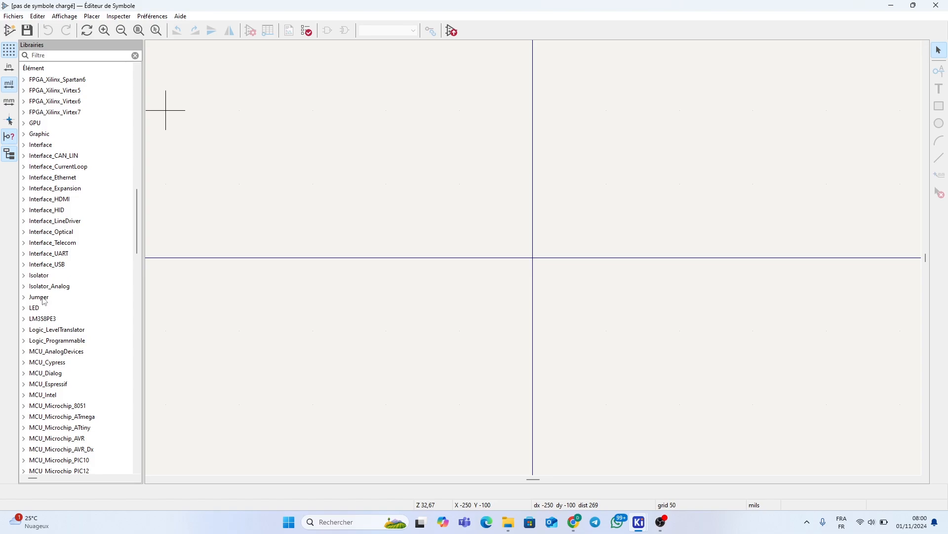
{"action": "scroll", "coordinate": [74, 299], "scroll_direction": "down", "scroll_amount": 4}
{"action": "scroll", "coordinate": [75, 299], "scroll_direction": "up", "scroll_amount": 20}
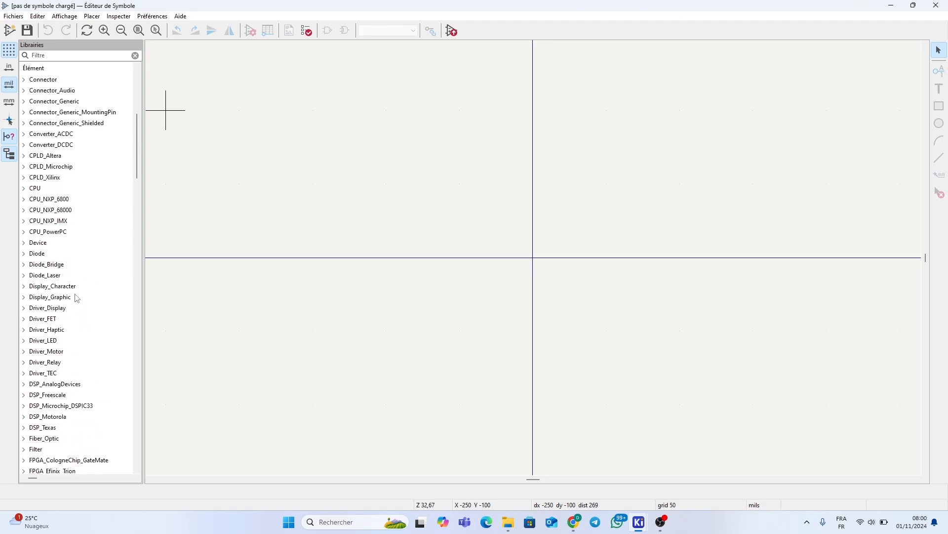
{"action": "scroll", "coordinate": [77, 297], "scroll_direction": "up", "scroll_amount": 3}
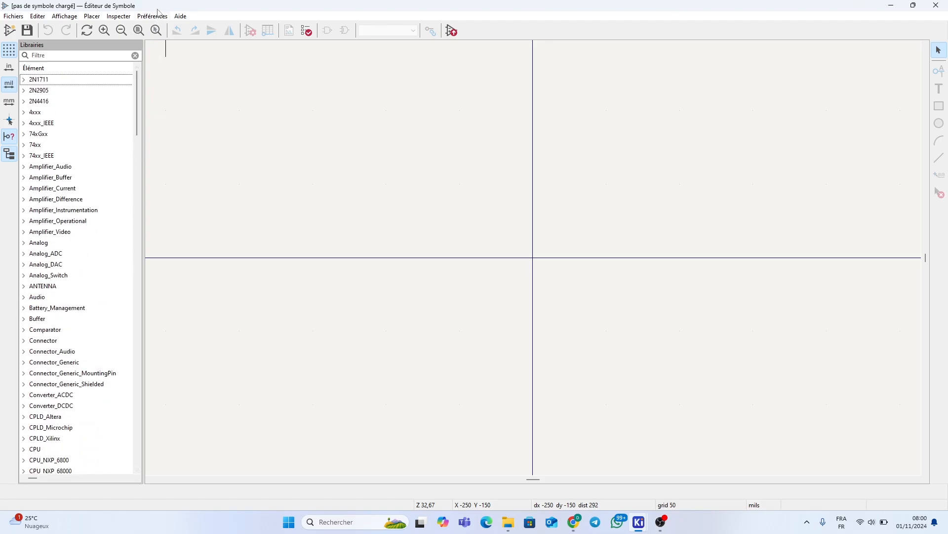
{"action": "left_click", "coordinate": [157, 16]}
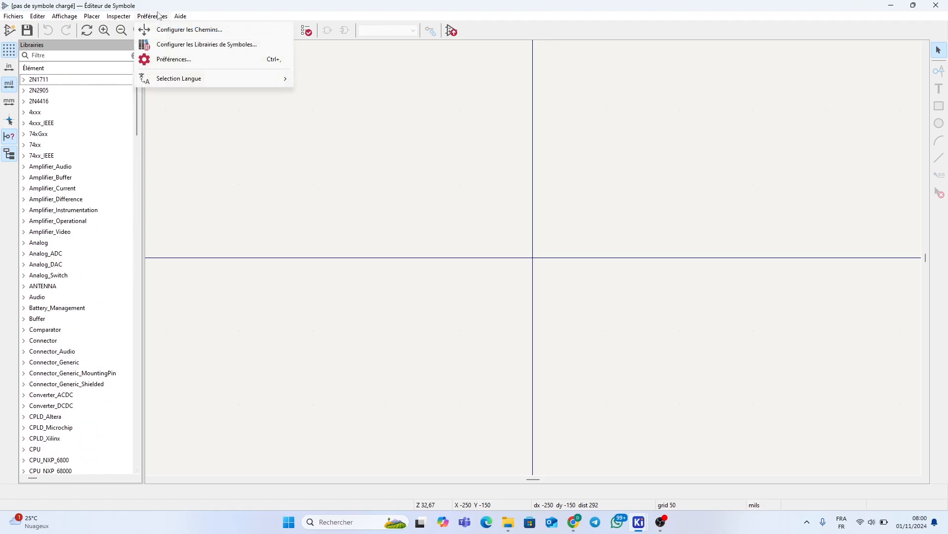
Open Configurer les Librairies de Symboles and compare the global and project library tables
{"action": "left_click", "coordinate": [176, 46]}
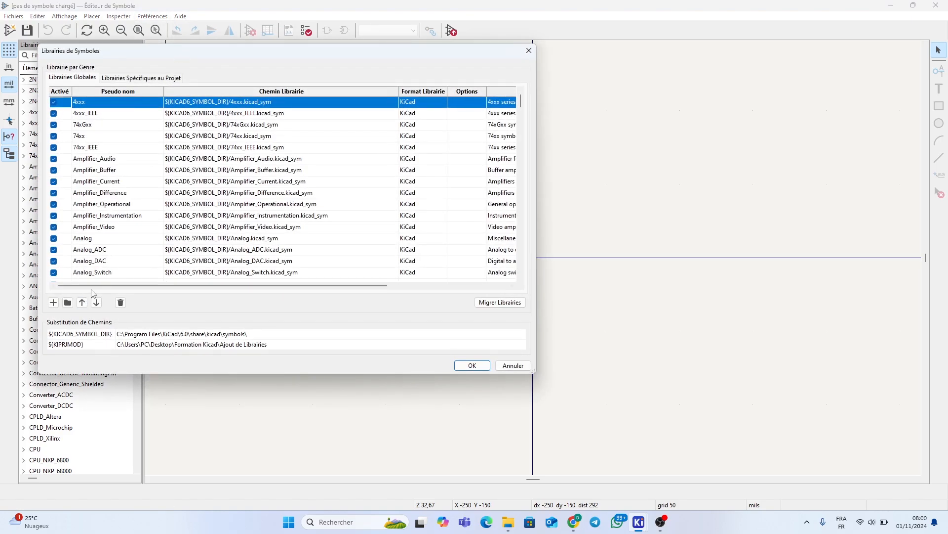
{"action": "scroll", "coordinate": [208, 168], "scroll_direction": "down", "scroll_amount": 7}
{"action": "scroll", "coordinate": [189, 239], "scroll_direction": "up", "scroll_amount": 7}
{"action": "left_click", "coordinate": [83, 78]}
{"action": "left_click", "coordinate": [111, 78]}
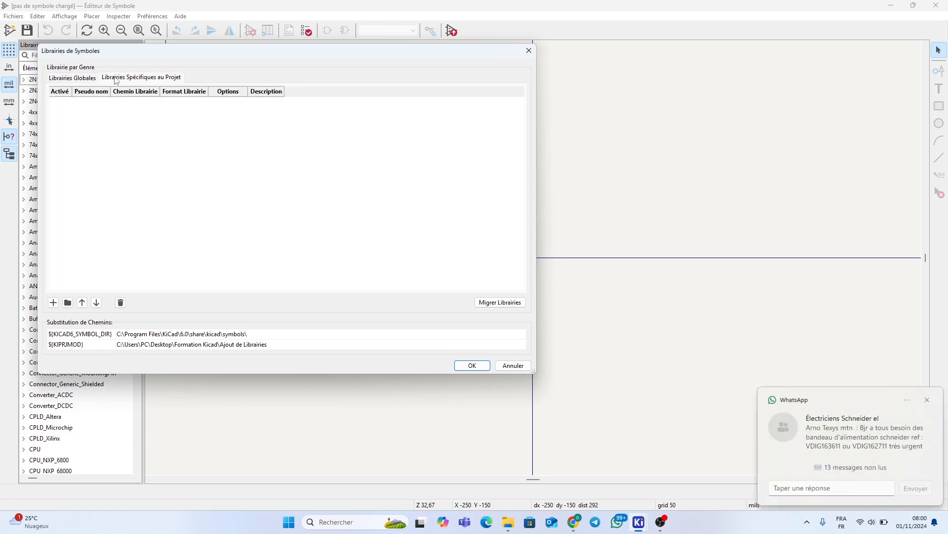
{"action": "left_click", "coordinate": [76, 79]}
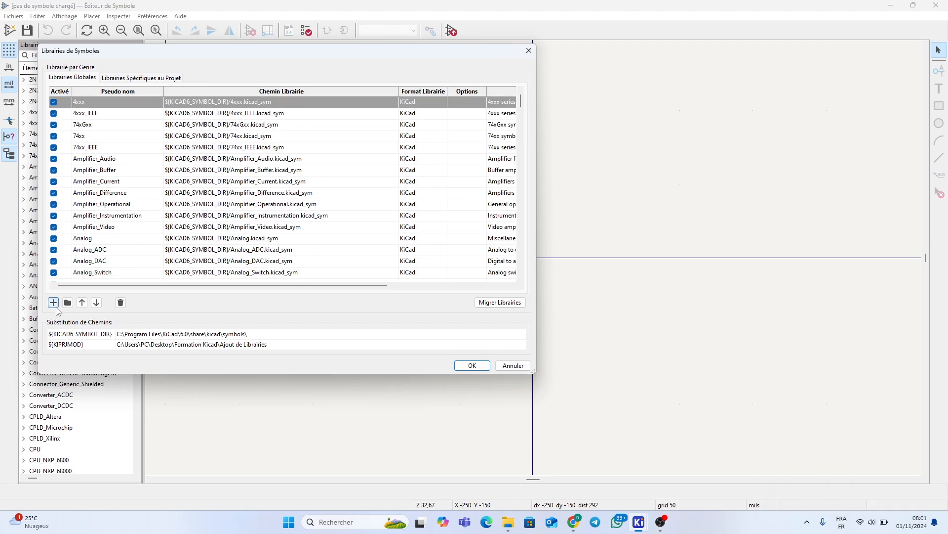
Add 2N2222A.kicad_sym from Formation Kicad\Ajout de Librairies\2N2222 to the global symbol library table
{"action": "left_click", "coordinate": [67, 303]}
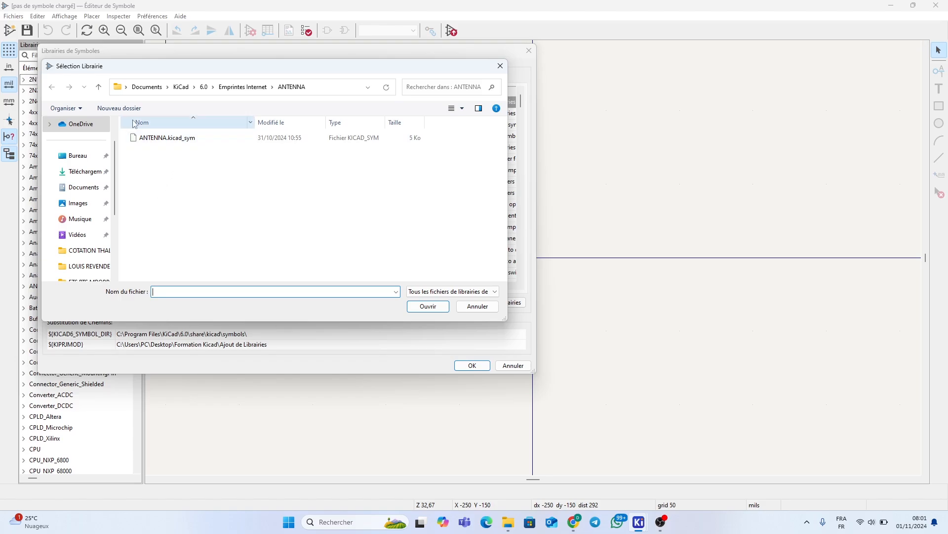
{"action": "left_click", "coordinate": [85, 159]}
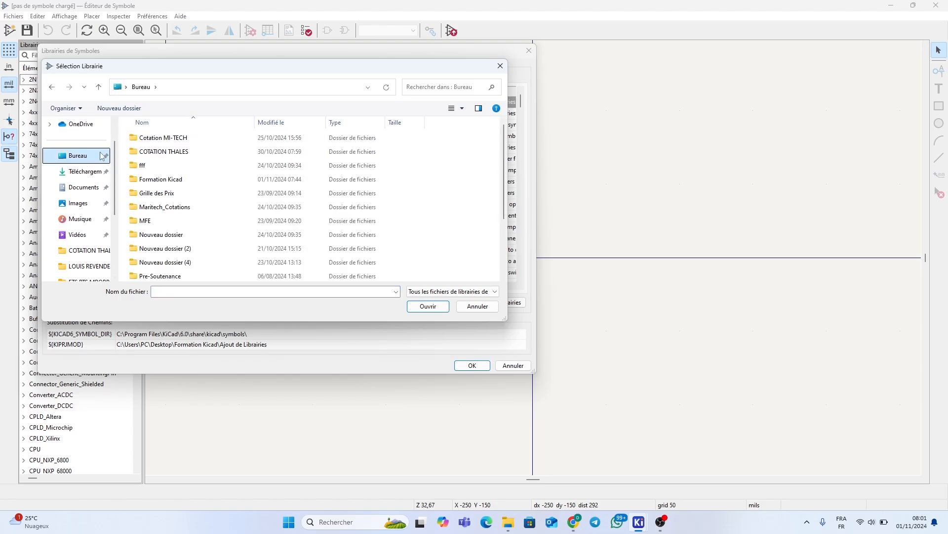
{"action": "scroll", "coordinate": [345, 195], "scroll_direction": "down", "scroll_amount": 2}
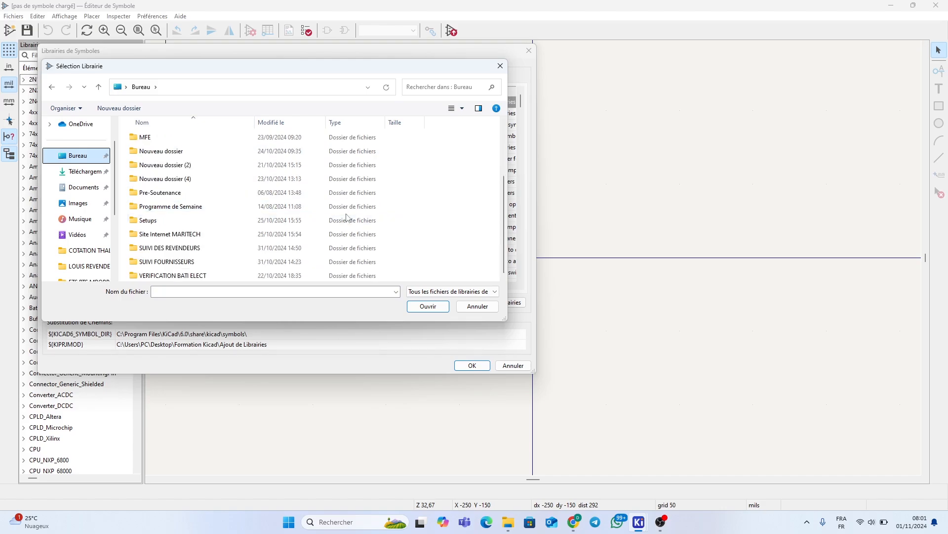
{"action": "scroll", "coordinate": [272, 198], "scroll_direction": "up", "scroll_amount": 2}
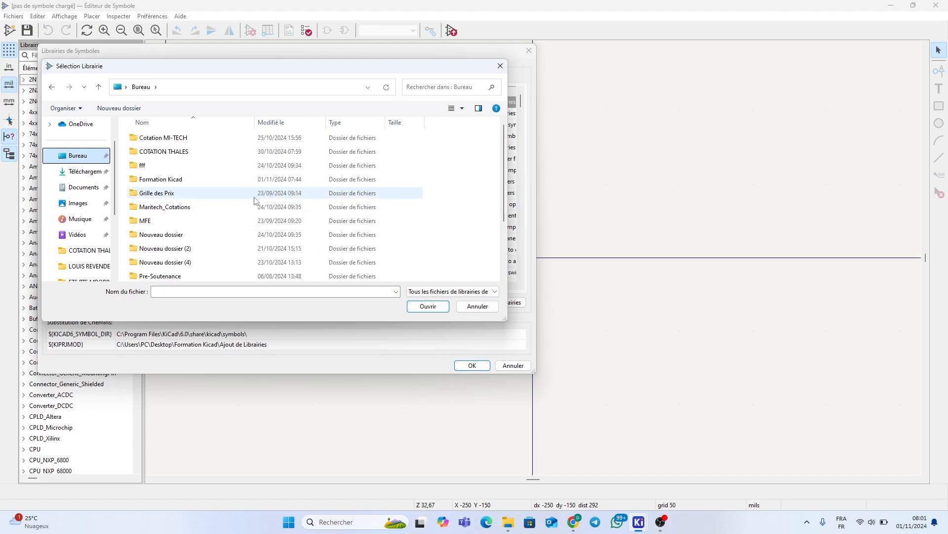
{"action": "double_click", "coordinate": [242, 181]}
{"action": "double_click", "coordinate": [173, 141]}
{"action": "double_click", "coordinate": [153, 137]}
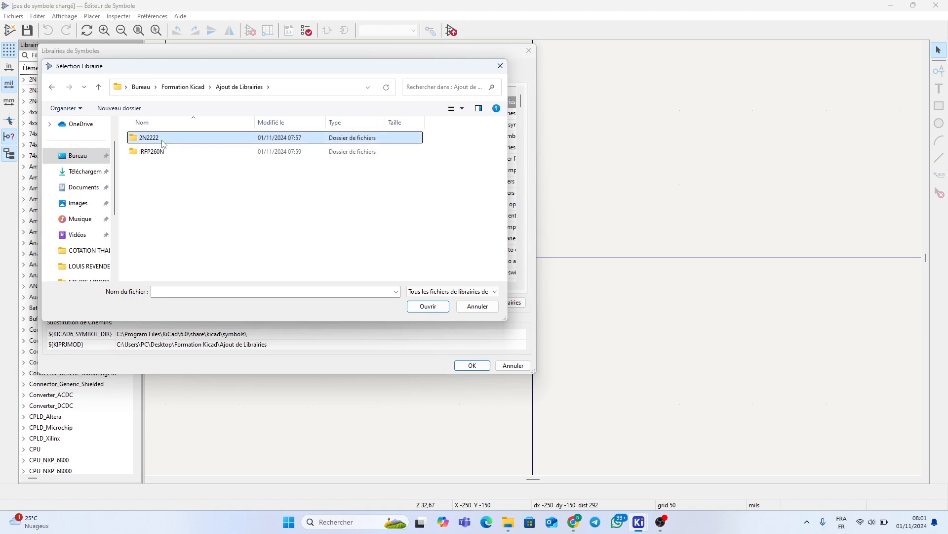
{"action": "left_click", "coordinate": [163, 141]}
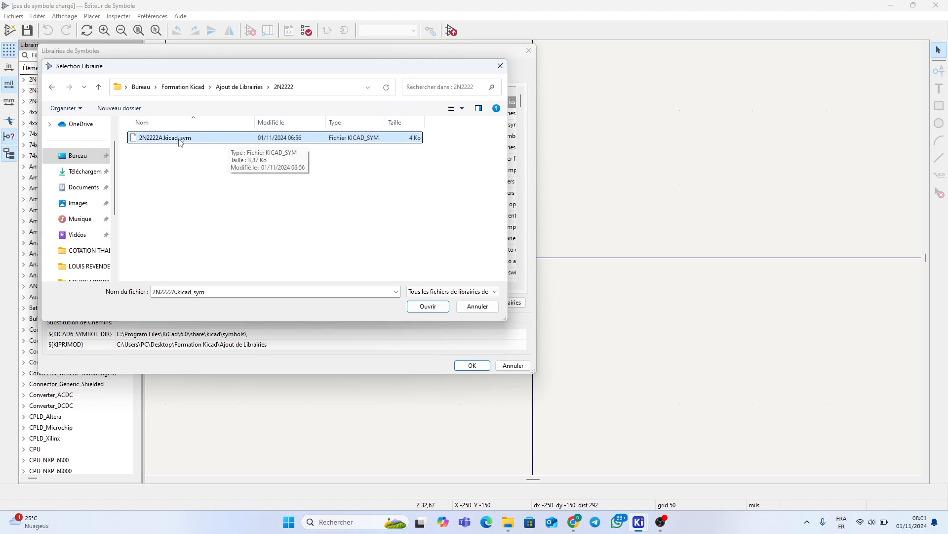
{"action": "left_click", "coordinate": [433, 308]}
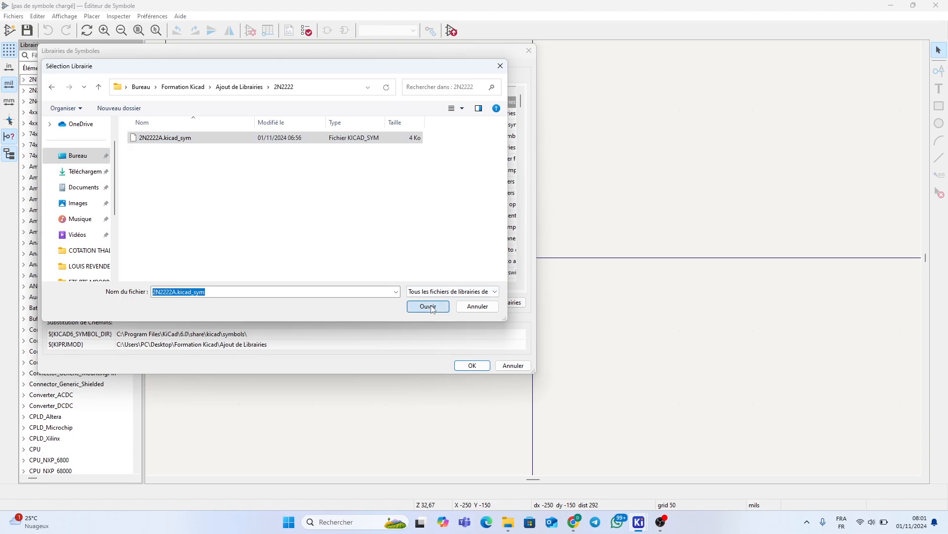
Apply the library table and load the 2N2222A symbol from the new 2N2222A library
{"action": "left_click", "coordinate": [482, 369]}
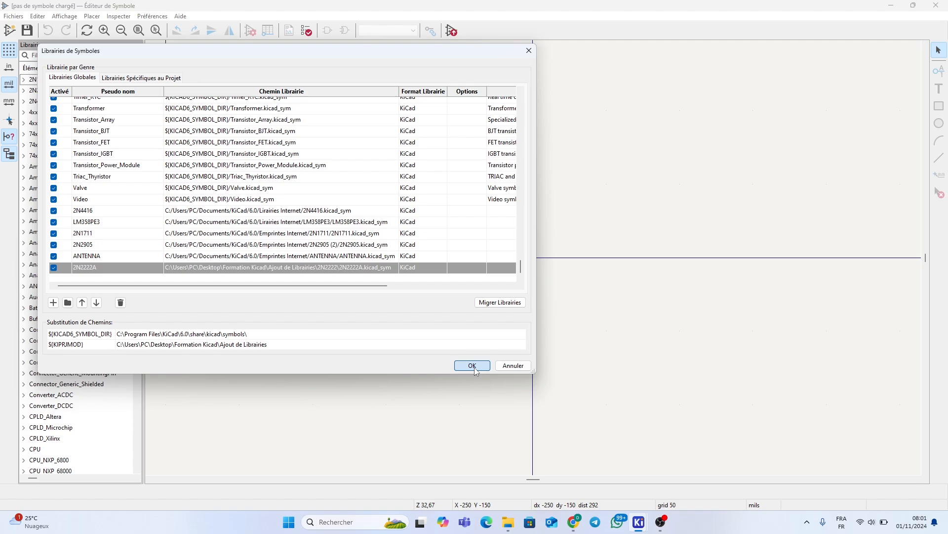
{"action": "left_click", "coordinate": [472, 366]}
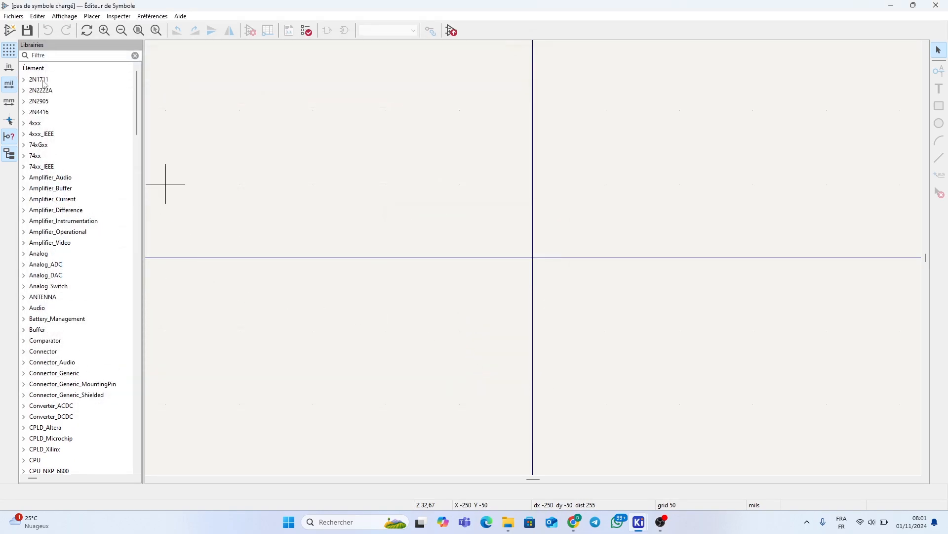
{"action": "left_click", "coordinate": [24, 91]}
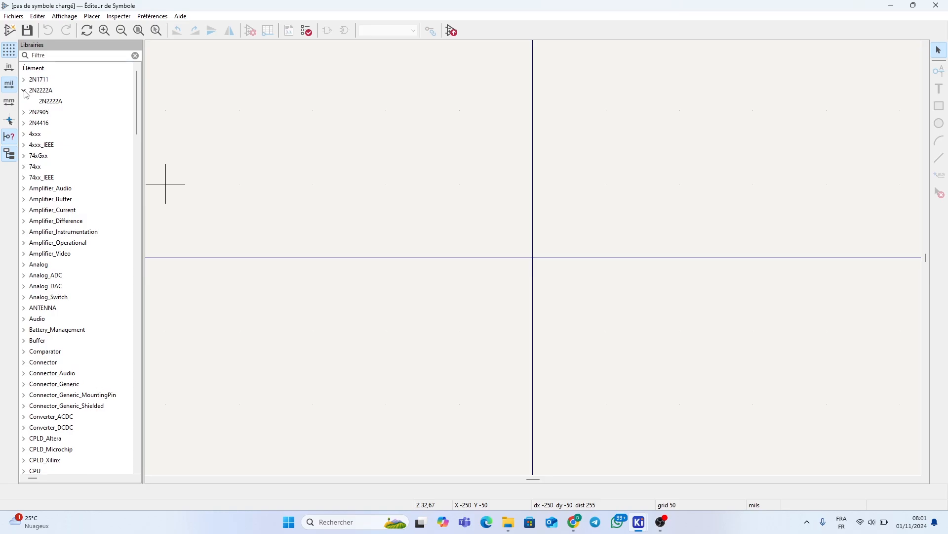
{"action": "left_click", "coordinate": [45, 103]}
{"action": "double_click", "coordinate": [50, 103]}
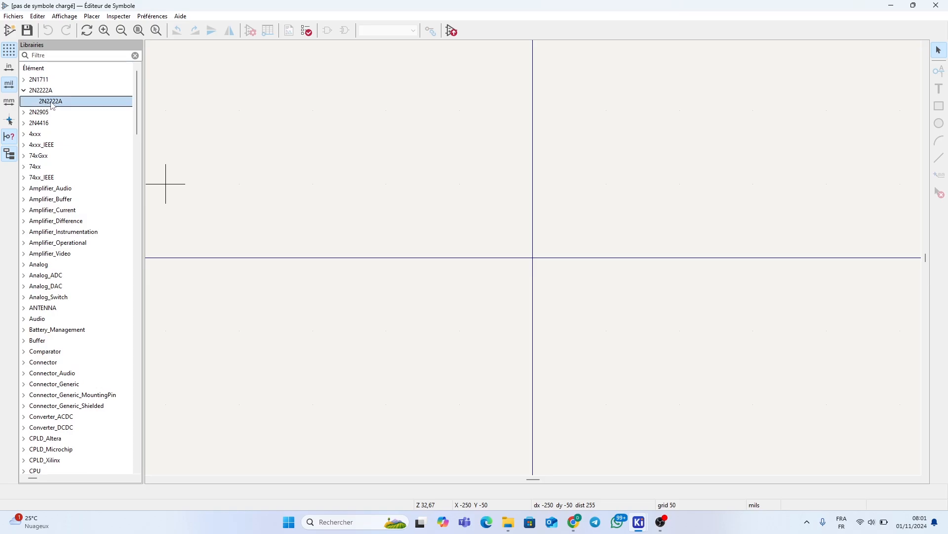
Zoom around the 2N2222A transistor symbol, then collapse the 2N2222A library in the tree
{"action": "scroll", "coordinate": [517, 220], "scroll_direction": "down", "scroll_amount": 5}
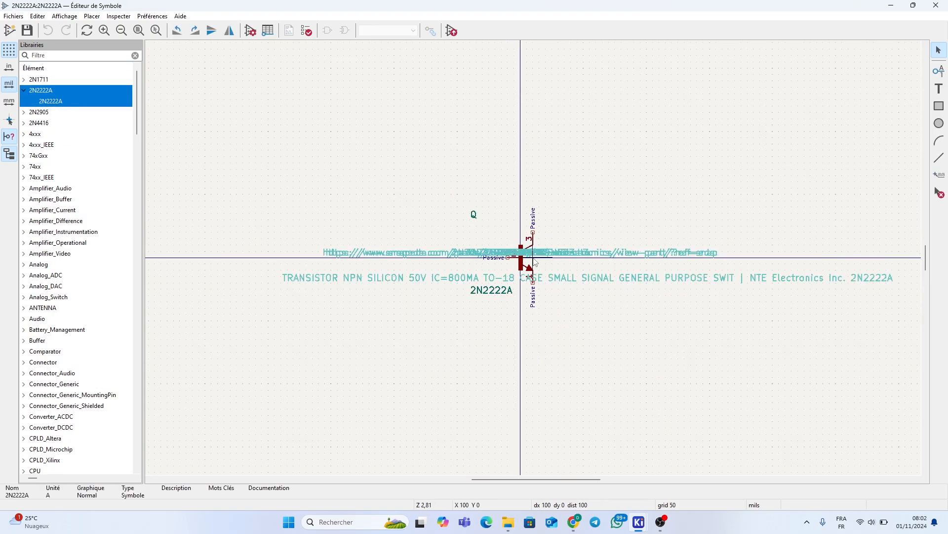
{"action": "scroll", "coordinate": [535, 262], "scroll_direction": "up", "scroll_amount": 5}
{"action": "scroll", "coordinate": [535, 263], "scroll_direction": "up", "scroll_amount": 2}
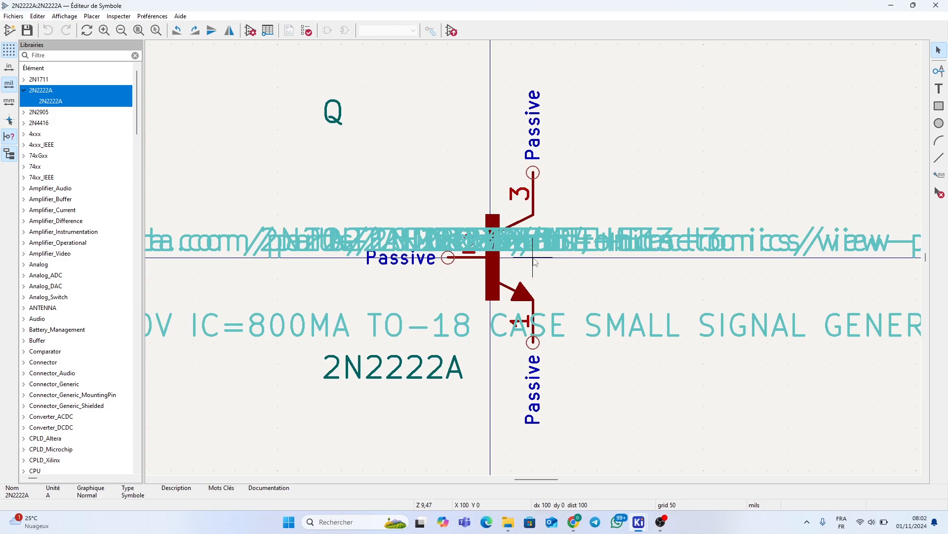
{"action": "scroll", "coordinate": [534, 262], "scroll_direction": "down", "scroll_amount": 2}
{"action": "scroll", "coordinate": [533, 262], "scroll_direction": "up", "scroll_amount": 1}
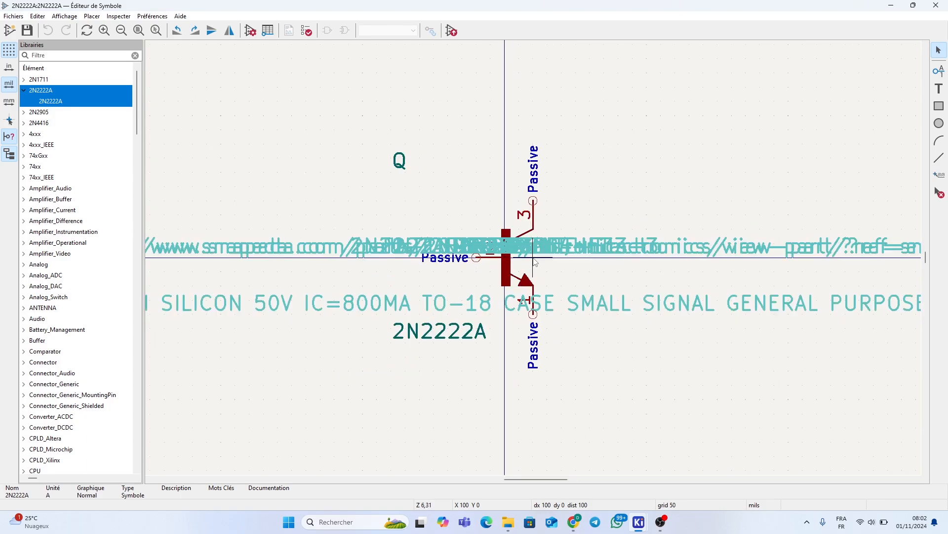
{"action": "scroll", "coordinate": [535, 262], "scroll_direction": "down", "scroll_amount": 2}
{"action": "scroll", "coordinate": [535, 262], "scroll_direction": "up", "scroll_amount": 1}
{"action": "scroll", "coordinate": [535, 262], "scroll_direction": "down", "scroll_amount": 1}
{"action": "scroll", "coordinate": [535, 262], "scroll_direction": "up", "scroll_amount": 1}
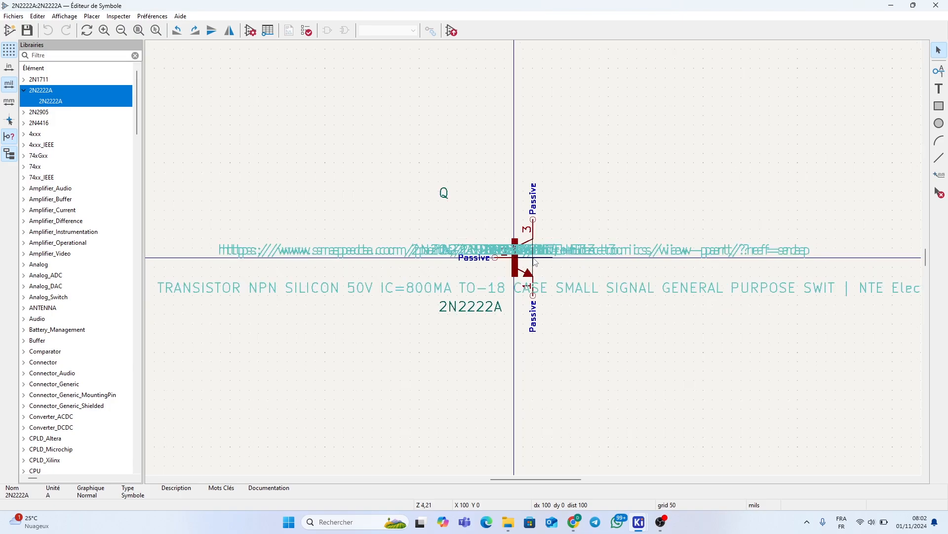
{"action": "left_click", "coordinate": [24, 91]}
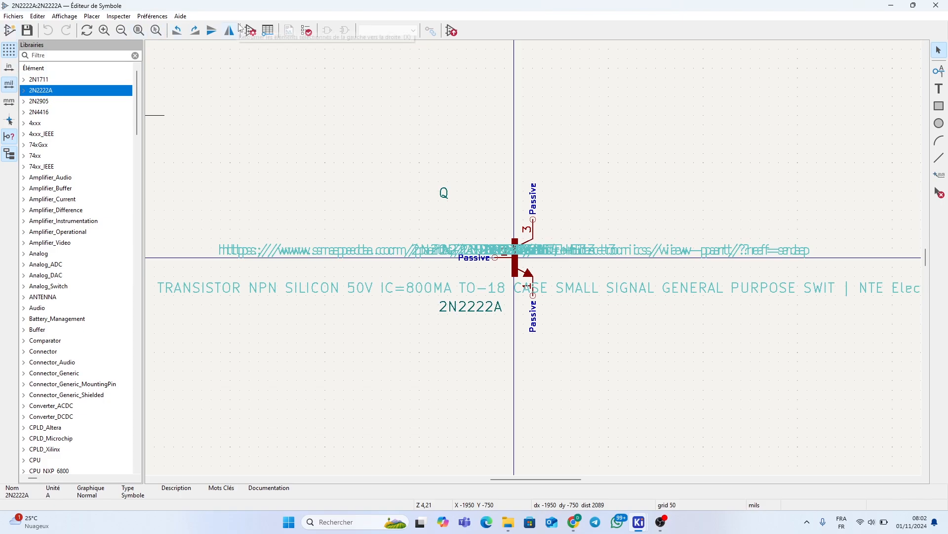
Add IRFP260N\IRFP260N.kicad_sym to the global symbol library table and confirm with OK
{"action": "left_click", "coordinate": [152, 15]}
{"action": "left_click", "coordinate": [175, 45]}
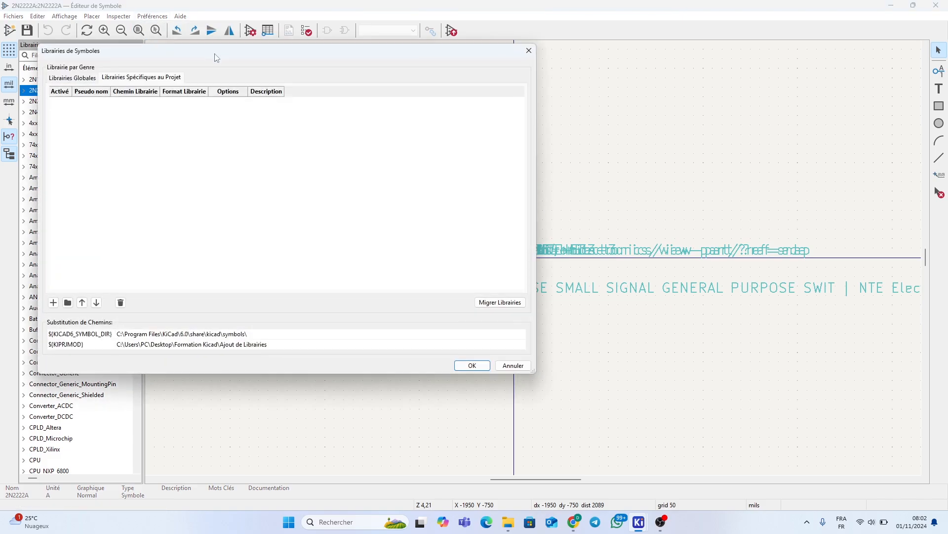
{"action": "left_click", "coordinate": [68, 303]}
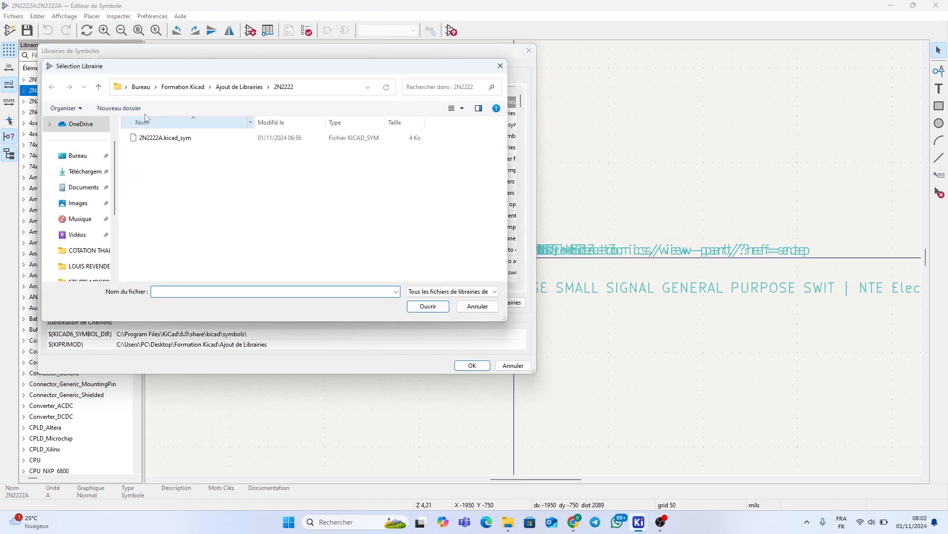
{"action": "left_click", "coordinate": [99, 87]}
{"action": "double_click", "coordinate": [153, 150]}
{"action": "left_click", "coordinate": [159, 139]}
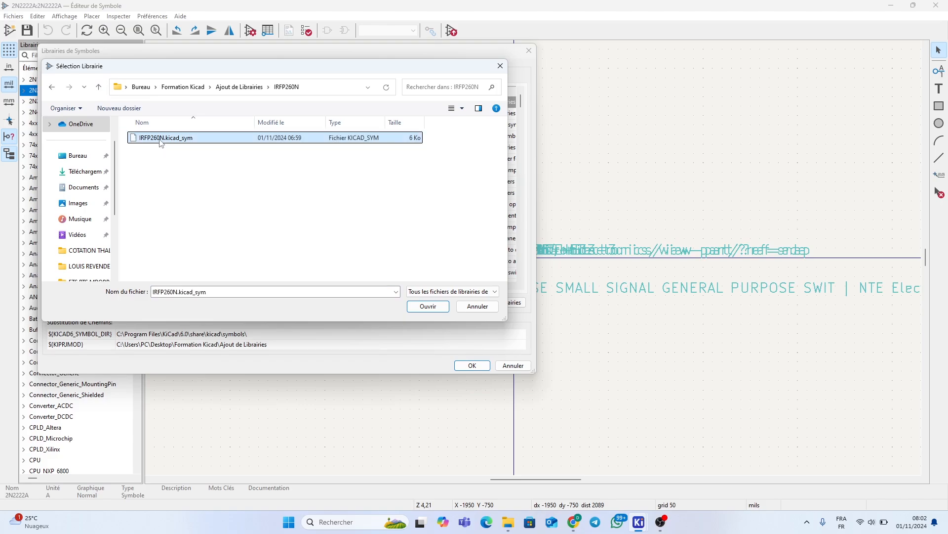
{"action": "left_click", "coordinate": [420, 306]}
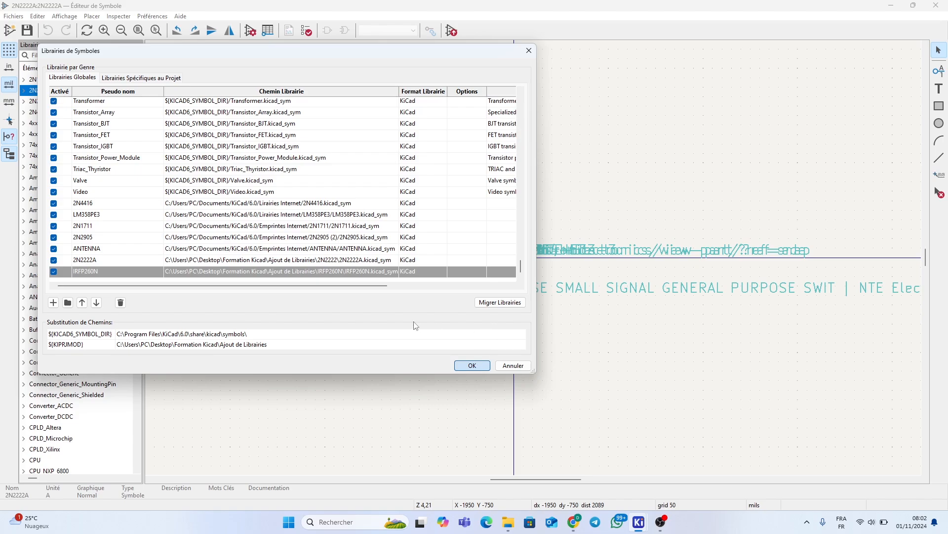
{"action": "key", "text": "Return"}
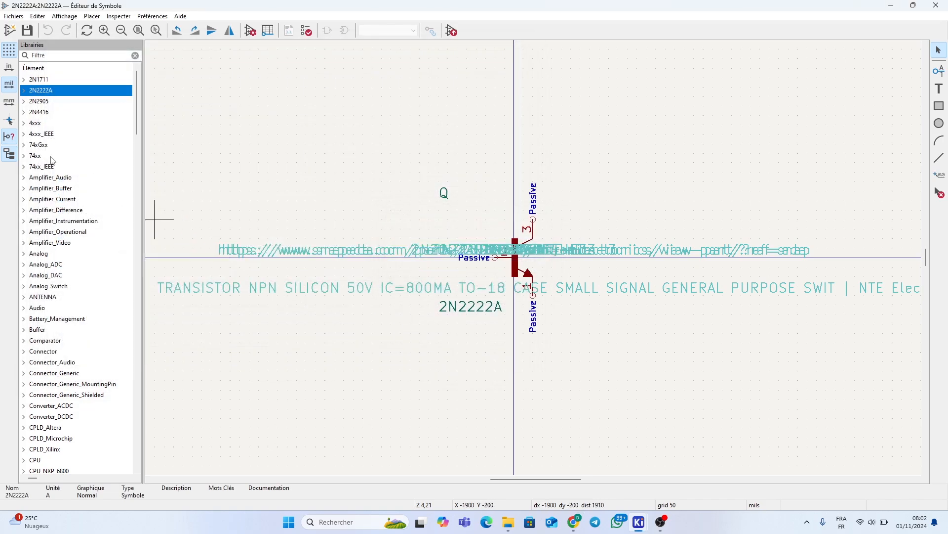
View the IRFP260N symbol from the new IRFP260N library, then close the Symbol Editor
{"action": "scroll", "coordinate": [66, 261], "scroll_direction": "down", "scroll_amount": 15}
{"action": "scroll", "coordinate": [66, 261], "scroll_direction": "down", "scroll_amount": 4}
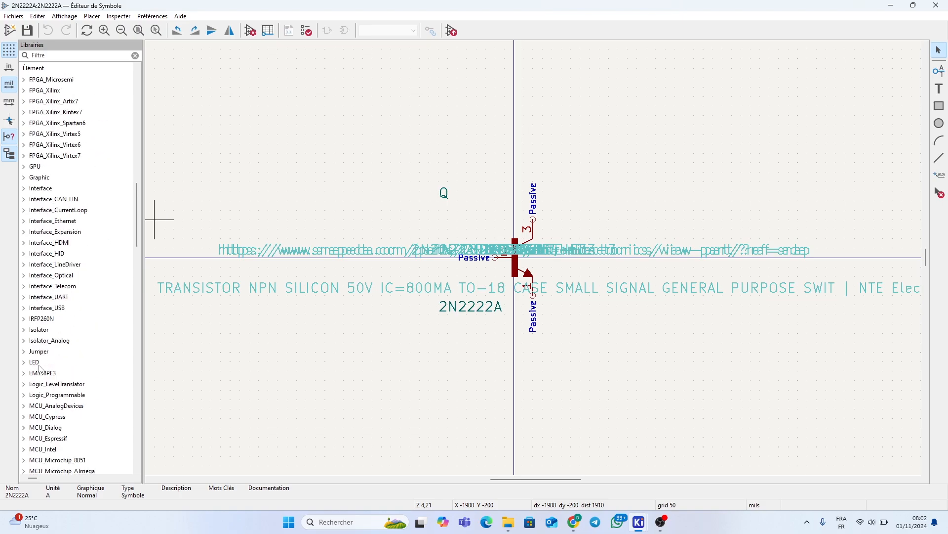
{"action": "scroll", "coordinate": [31, 356], "scroll_direction": "down", "scroll_amount": 2}
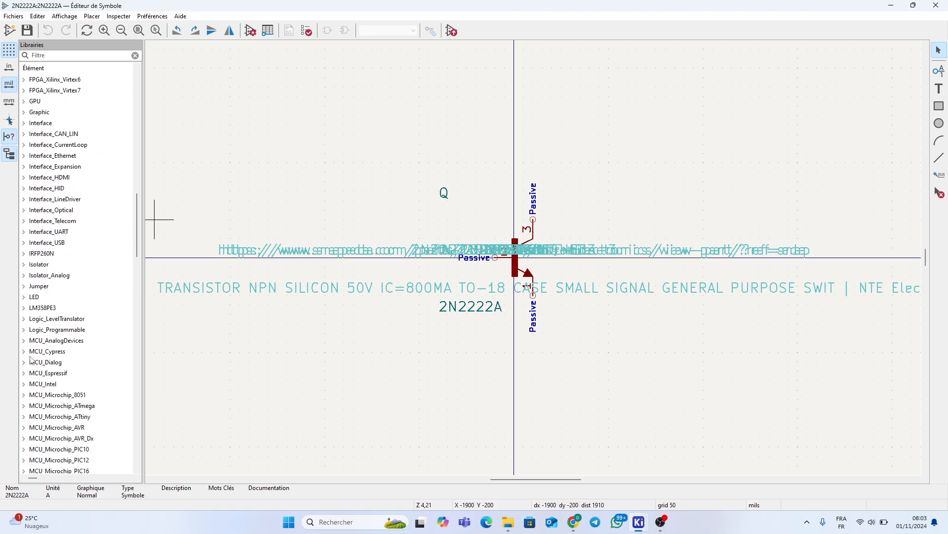
{"action": "left_click", "coordinate": [30, 255]}
{"action": "left_click", "coordinate": [24, 253]}
{"action": "double_click", "coordinate": [37, 265]}
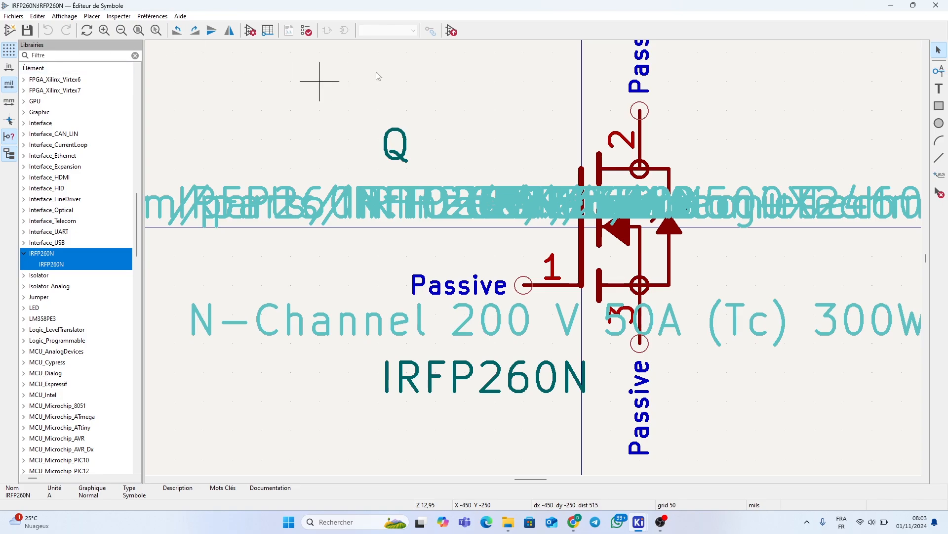
{"action": "left_click", "coordinate": [936, 4]}
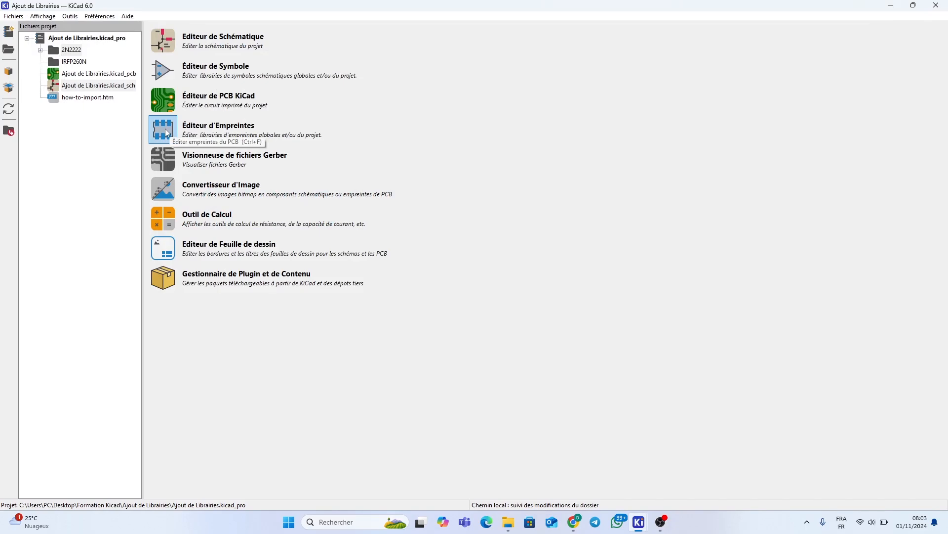
Launch the Footprint Editor and dismiss the missing footprint library warning
{"action": "left_click", "coordinate": [166, 132]}
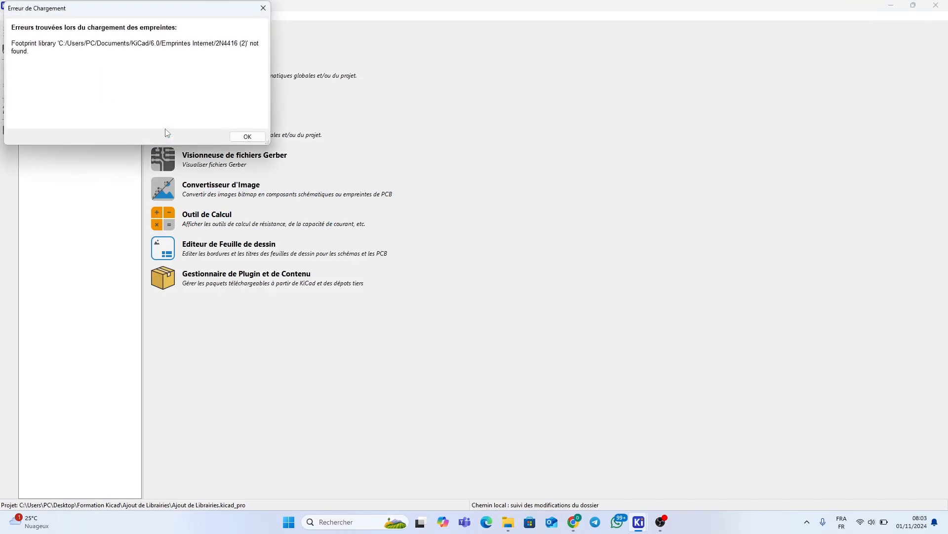
{"action": "left_click", "coordinate": [241, 137]}
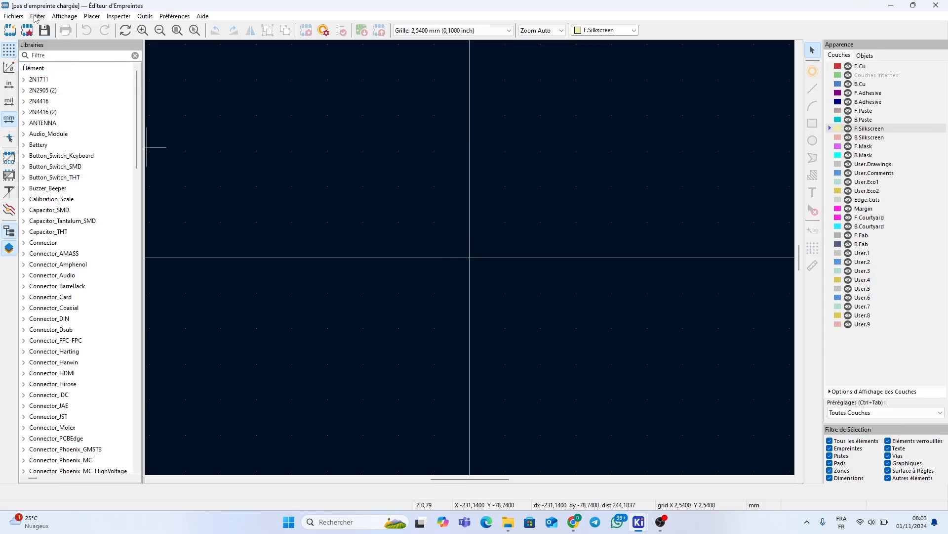
Register the Bureau\Formation Kicad\Ajout de Librairies\2N2222 folder as a global footprint library
{"action": "left_click", "coordinate": [149, 16]}
{"action": "left_click", "coordinate": [202, 45]}
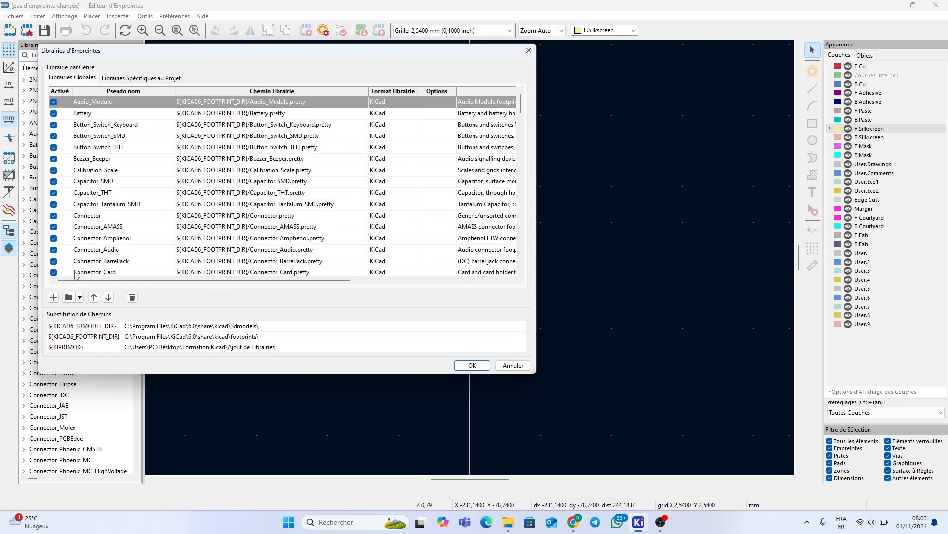
{"action": "left_click", "coordinate": [68, 297]}
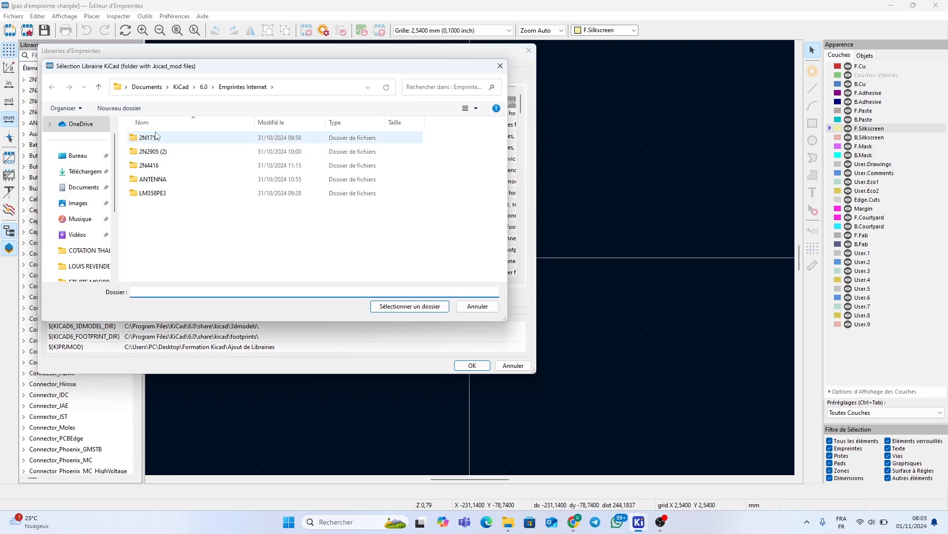
{"action": "left_click", "coordinate": [85, 155]}
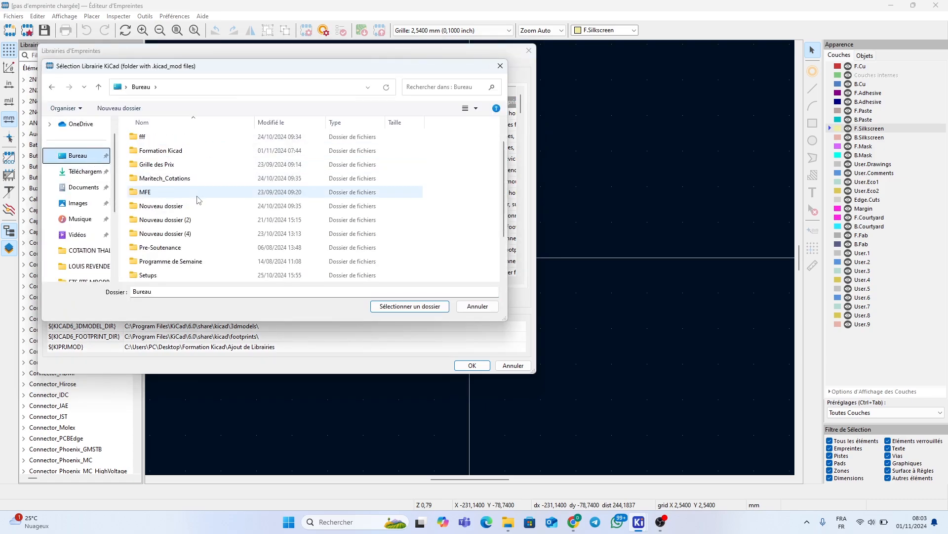
{"action": "left_click", "coordinate": [191, 153]}
{"action": "double_click", "coordinate": [191, 153]}
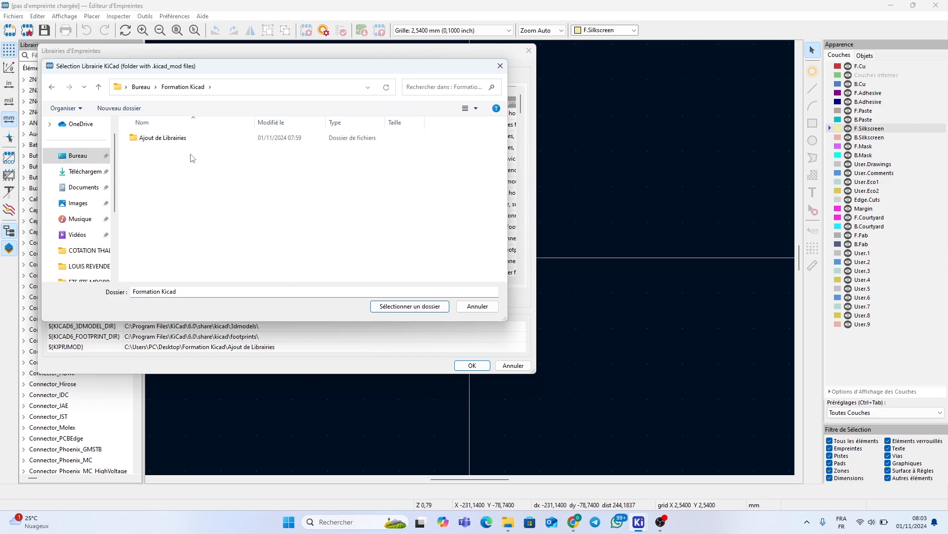
{"action": "double_click", "coordinate": [186, 139]}
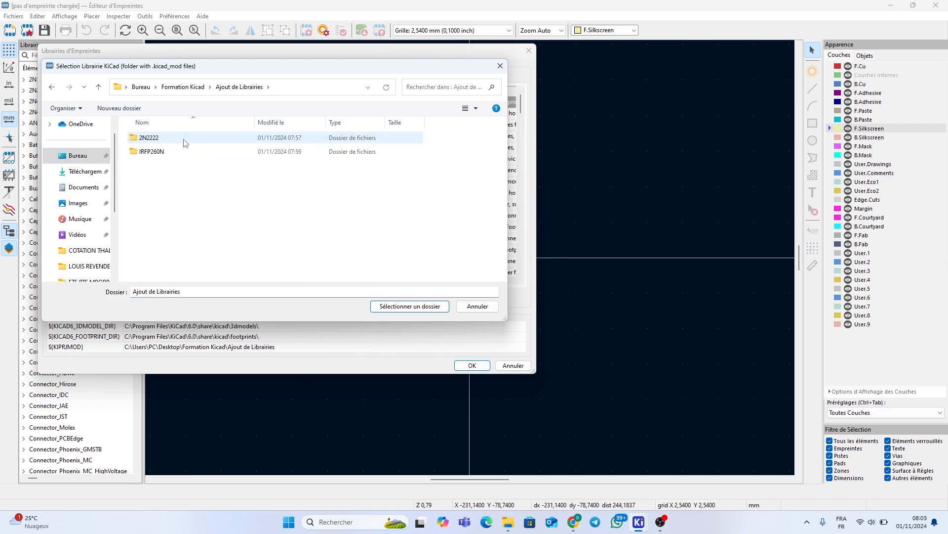
{"action": "left_click", "coordinate": [185, 141]}
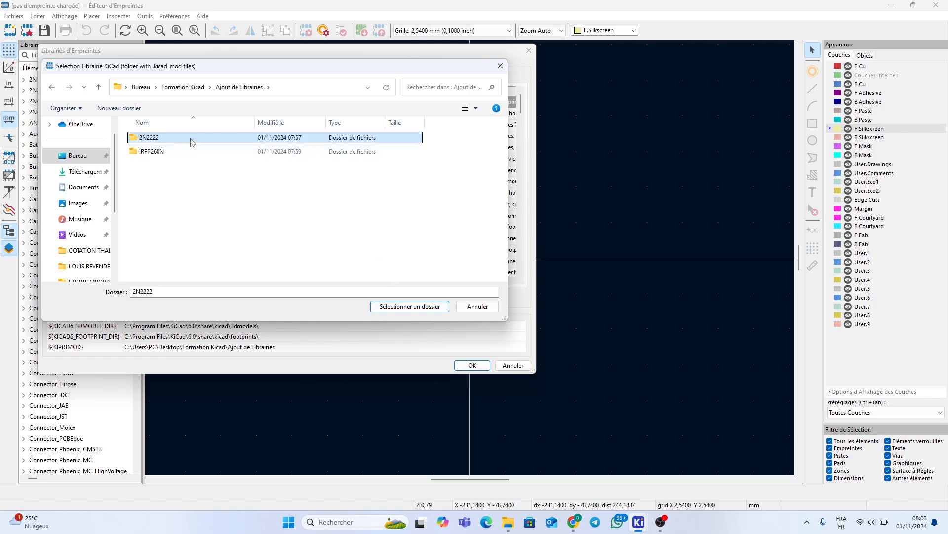
{"action": "left_click", "coordinate": [393, 308]}
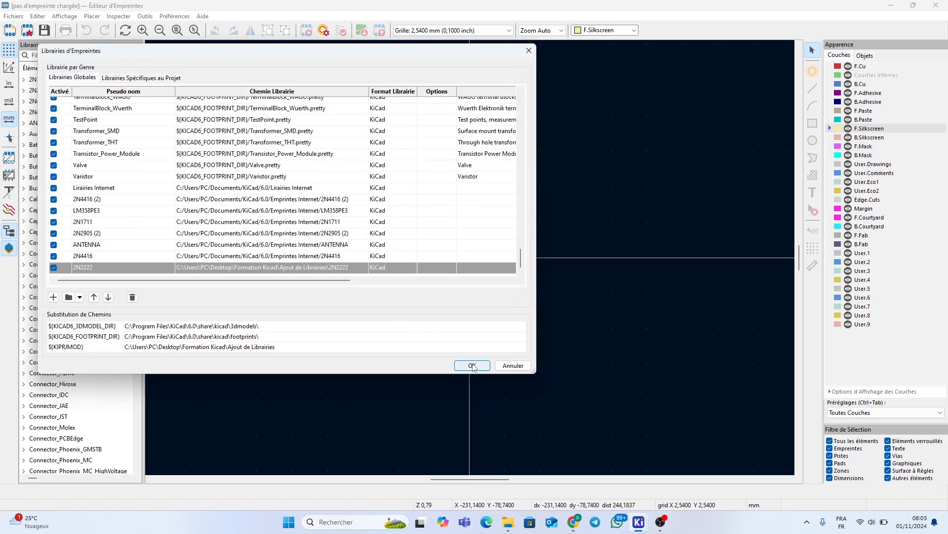
{"action": "left_click", "coordinate": [472, 365]}
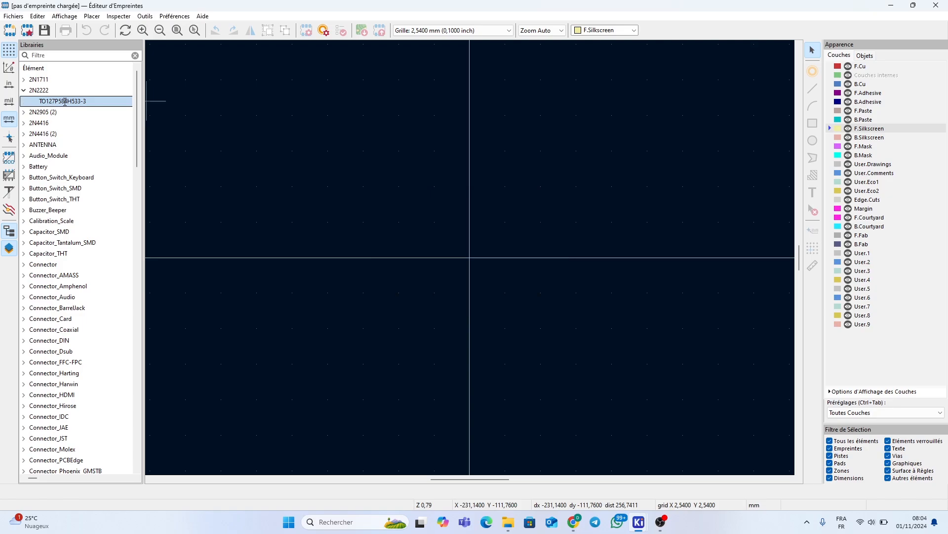
Load the 2N2222 library's TO127P584H533-3 footprint to view its three pads
{"action": "double_click", "coordinate": [65, 101]}
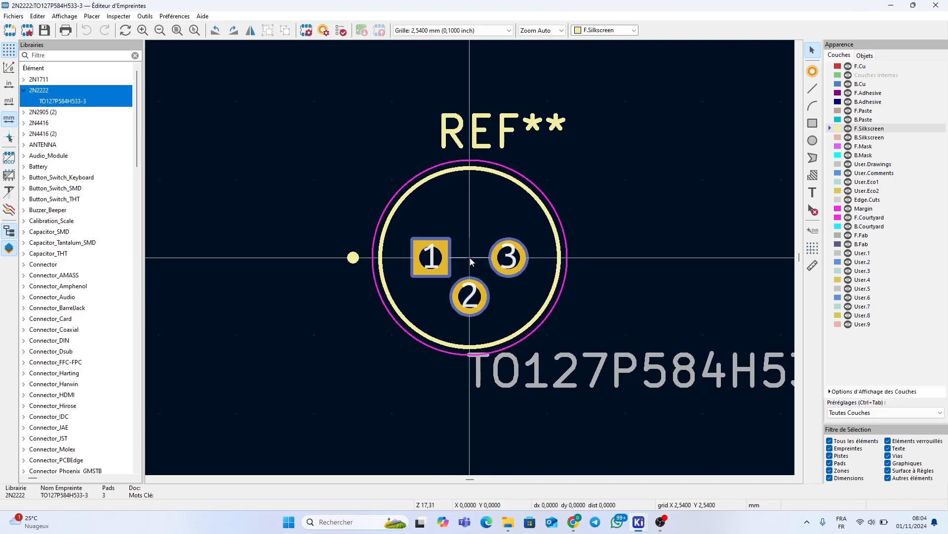
Add the IRFP260N folder as a global footprint library below 2N2222 and confirm
{"action": "left_click", "coordinate": [145, 17]}
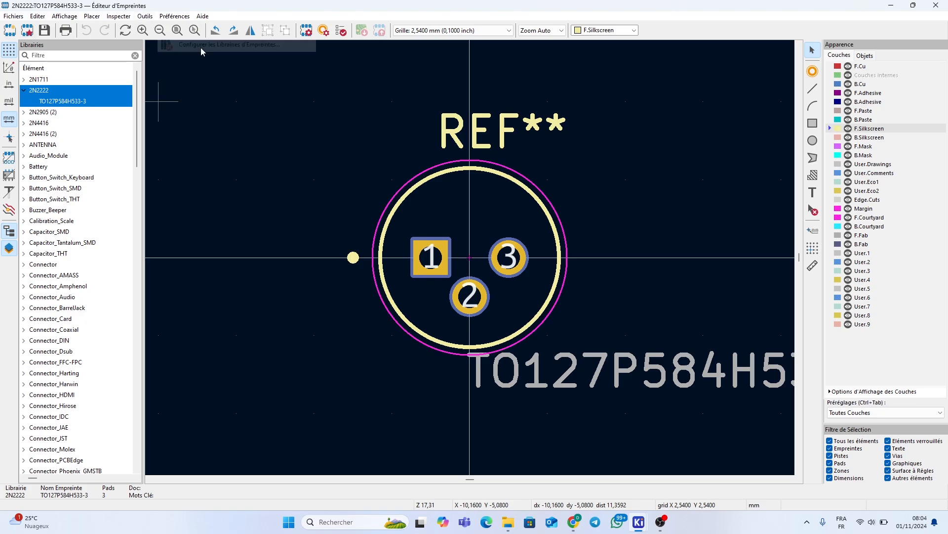
{"action": "left_click", "coordinate": [201, 47]}
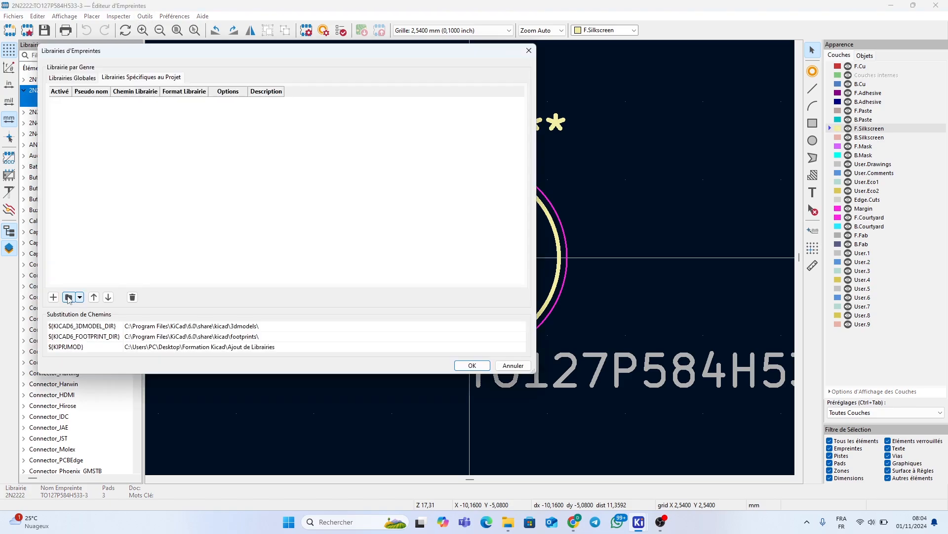
{"action": "left_click", "coordinate": [68, 296]}
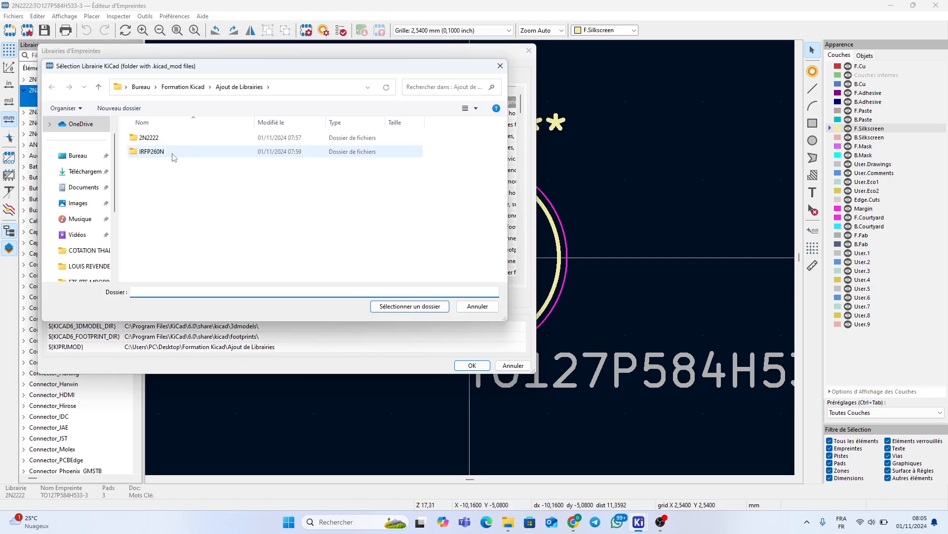
{"action": "left_click", "coordinate": [180, 151]}
{"action": "left_click", "coordinate": [395, 306]}
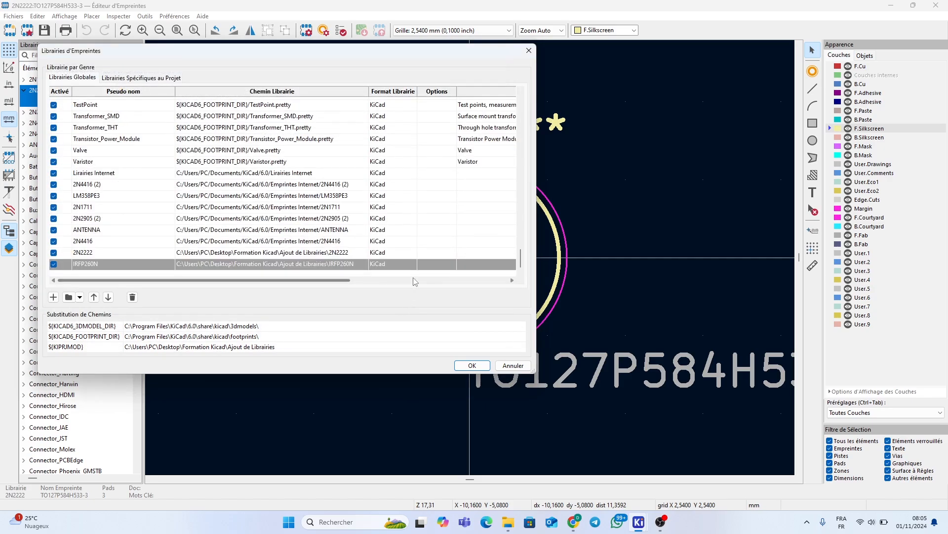
{"action": "left_click", "coordinate": [473, 367]}
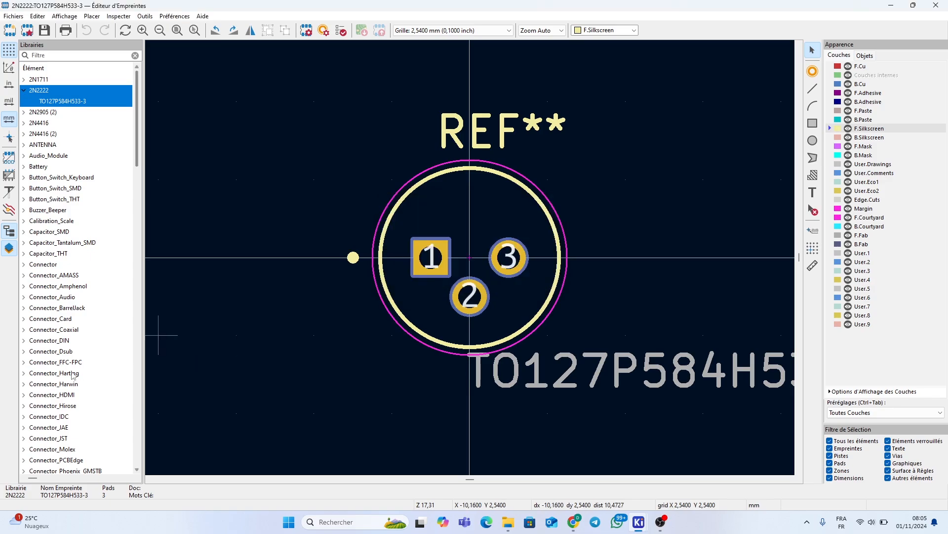
Expand the IRFP260N footprint library to check its footprint, then close the Footprint Editor
{"action": "scroll", "coordinate": [71, 377], "scroll_direction": "down", "scroll_amount": 4}
{"action": "scroll", "coordinate": [71, 376], "scroll_direction": "down", "scroll_amount": 15}
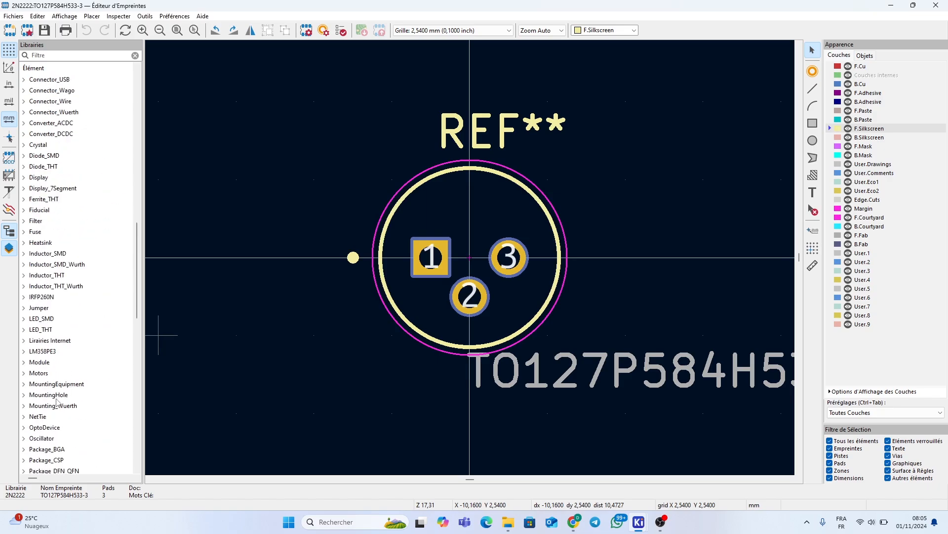
{"action": "scroll", "coordinate": [45, 341], "scroll_direction": "down", "scroll_amount": 3}
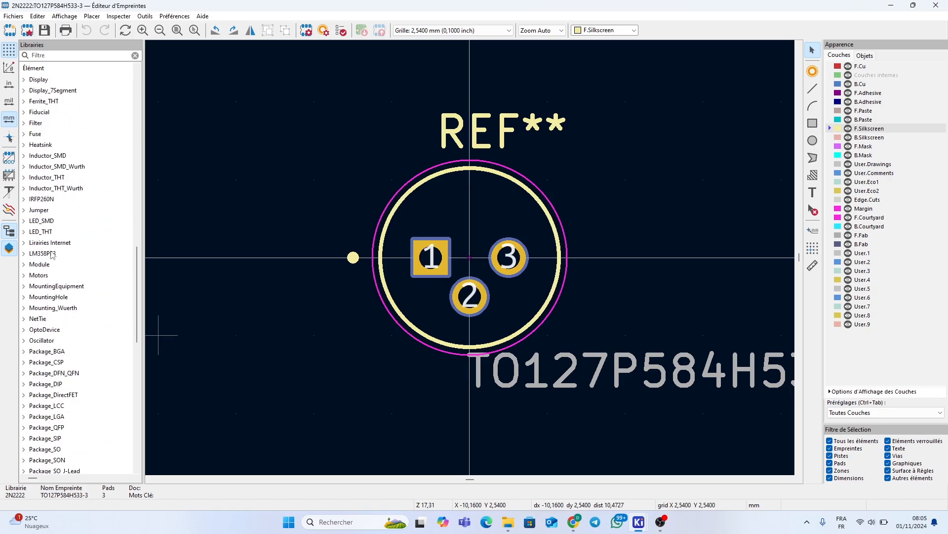
{"action": "left_click", "coordinate": [24, 200]}
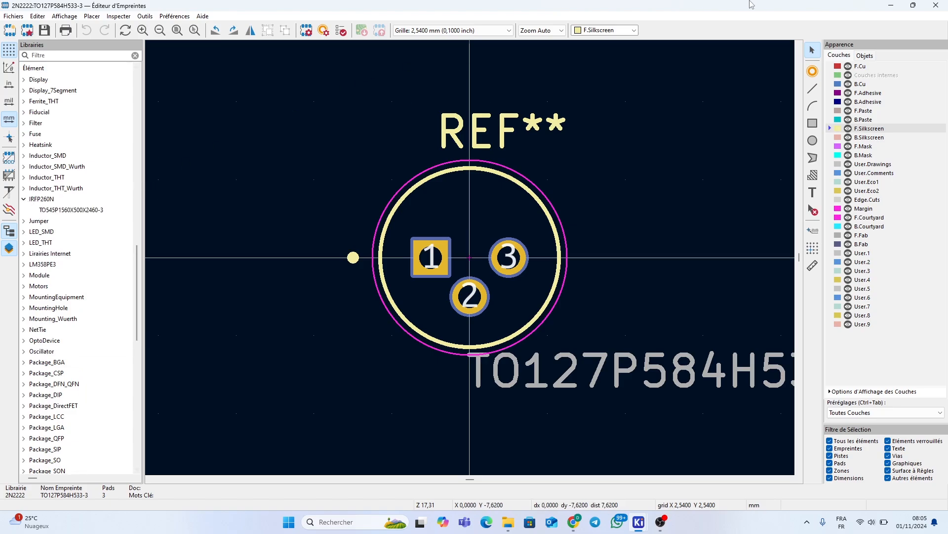
{"action": "left_click", "coordinate": [928, 7]}
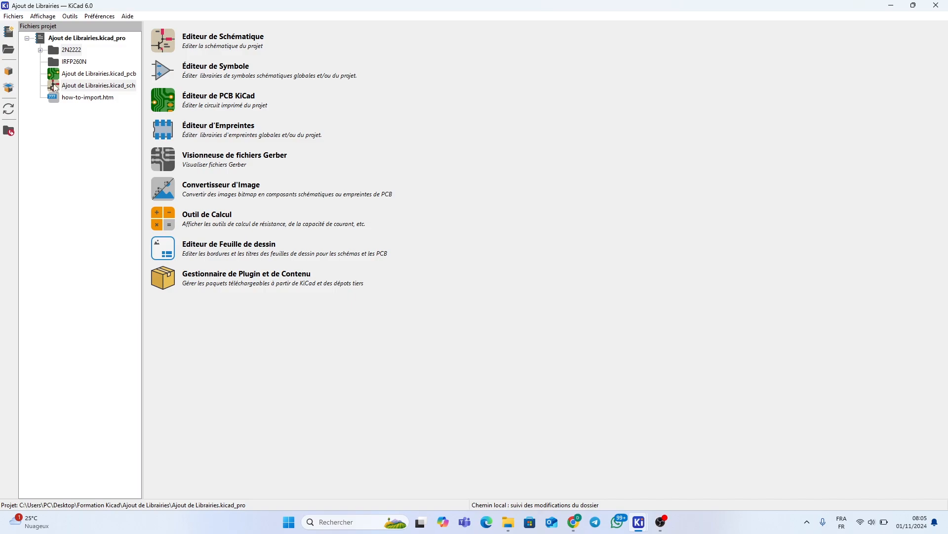
{"action": "double_click", "coordinate": [83, 88]}
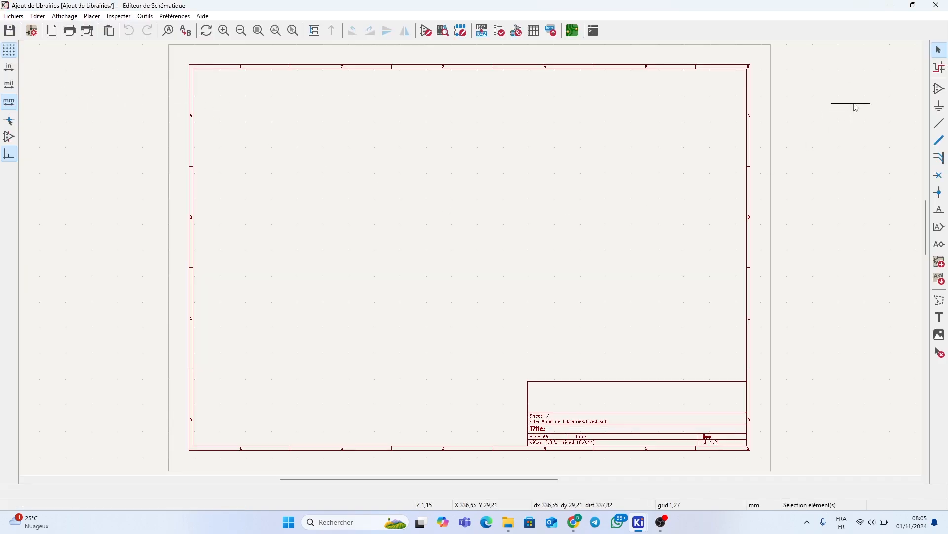
{"action": "left_click", "coordinate": [940, 89]}
{"action": "left_click", "coordinate": [476, 212]}
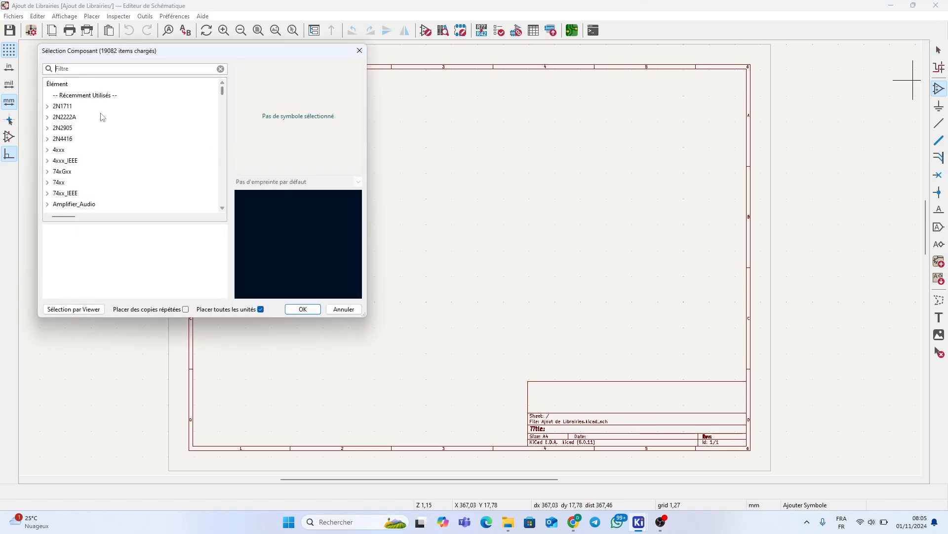
{"action": "left_click", "coordinate": [48, 117]}
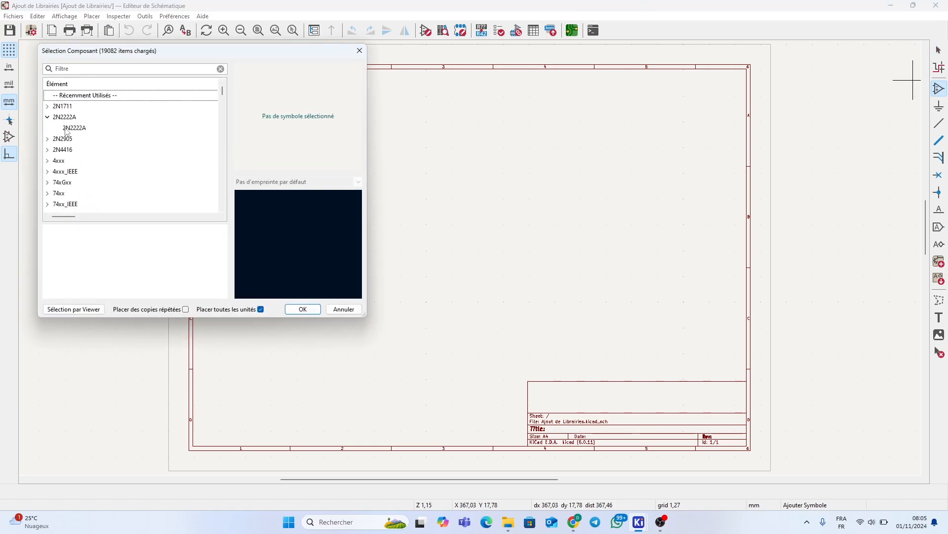
{"action": "left_click", "coordinate": [66, 128]}
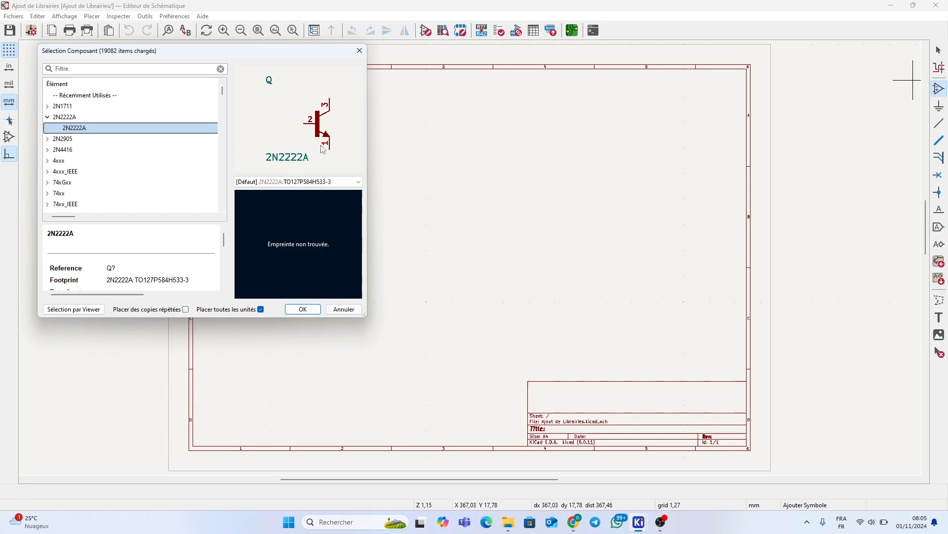
{"action": "left_click", "coordinate": [303, 309]}
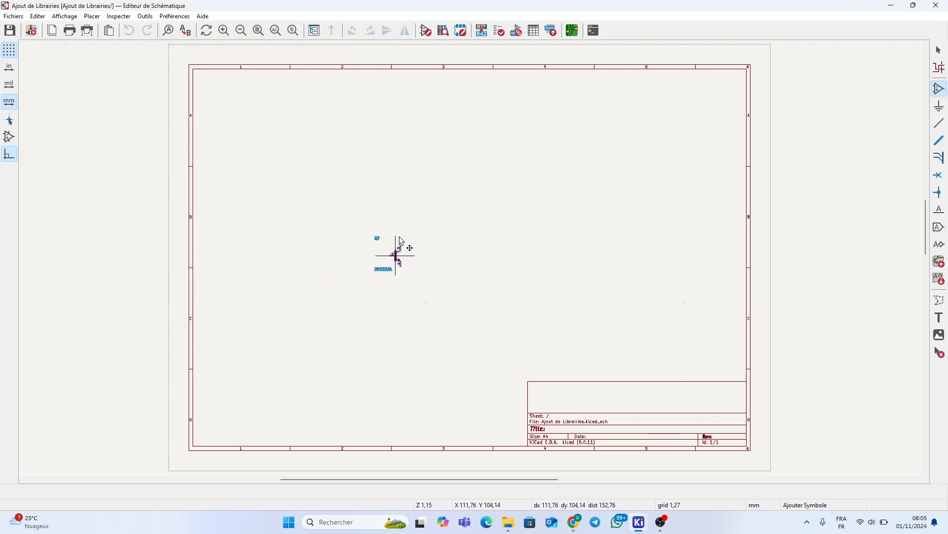
{"action": "scroll", "coordinate": [402, 226], "scroll_direction": "up", "scroll_amount": 5}
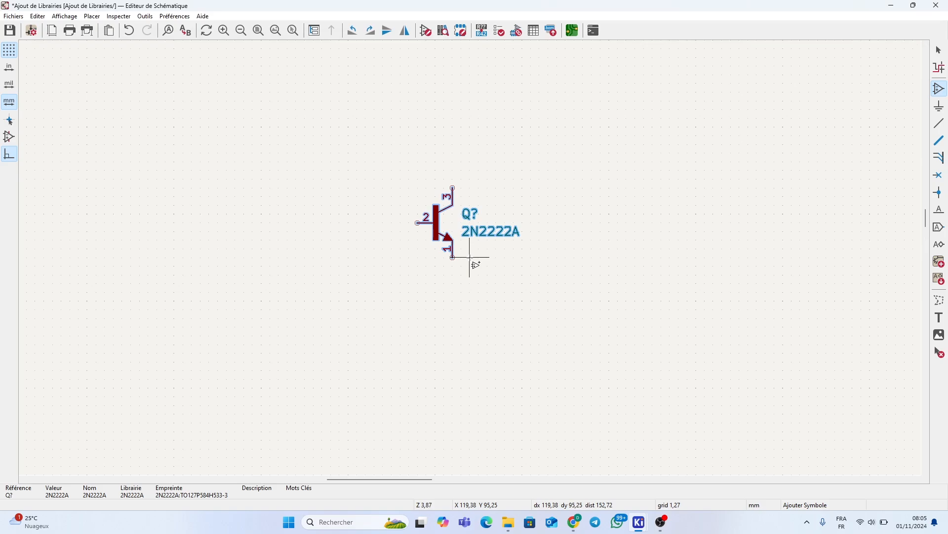
{"action": "left_click", "coordinate": [470, 257]}
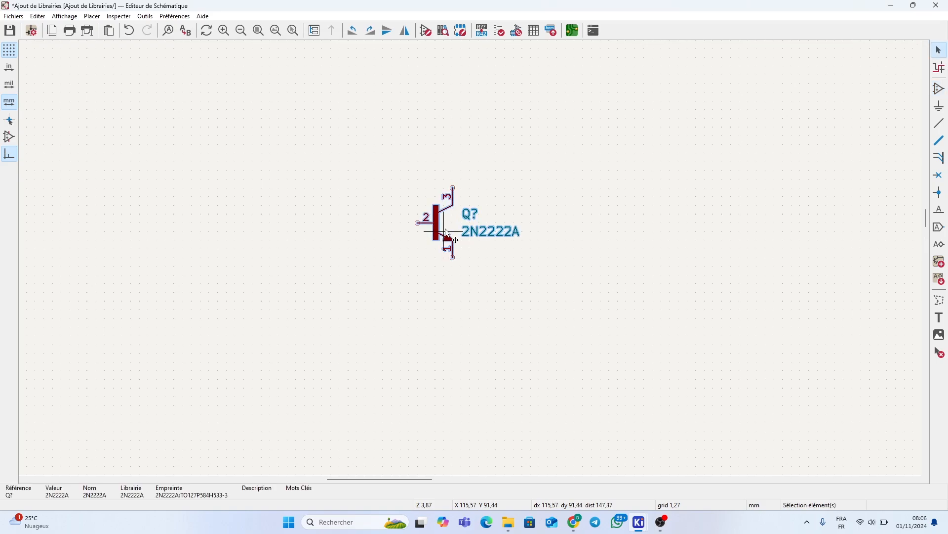
{"action": "key", "text": "Delete"}
{"action": "left_click", "coordinate": [937, 5]}
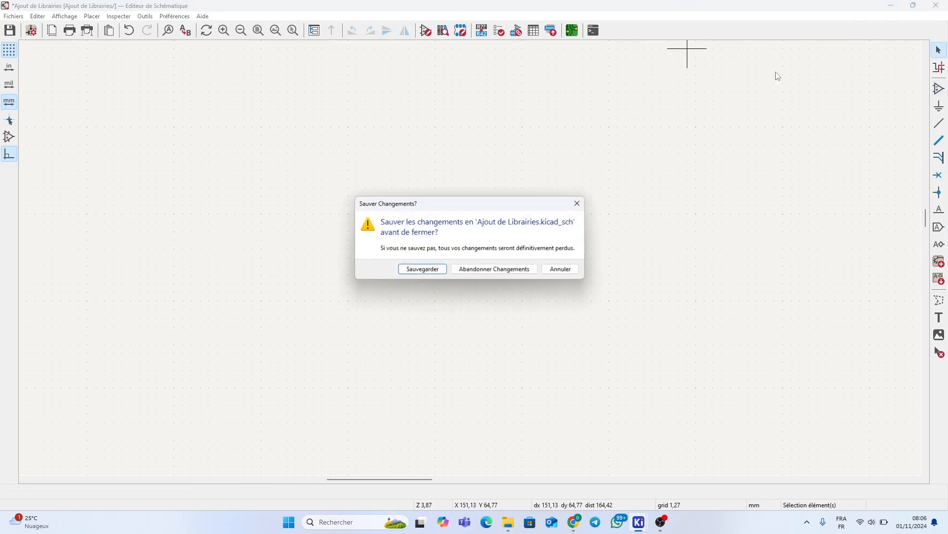
{"action": "left_click", "coordinate": [459, 273]}
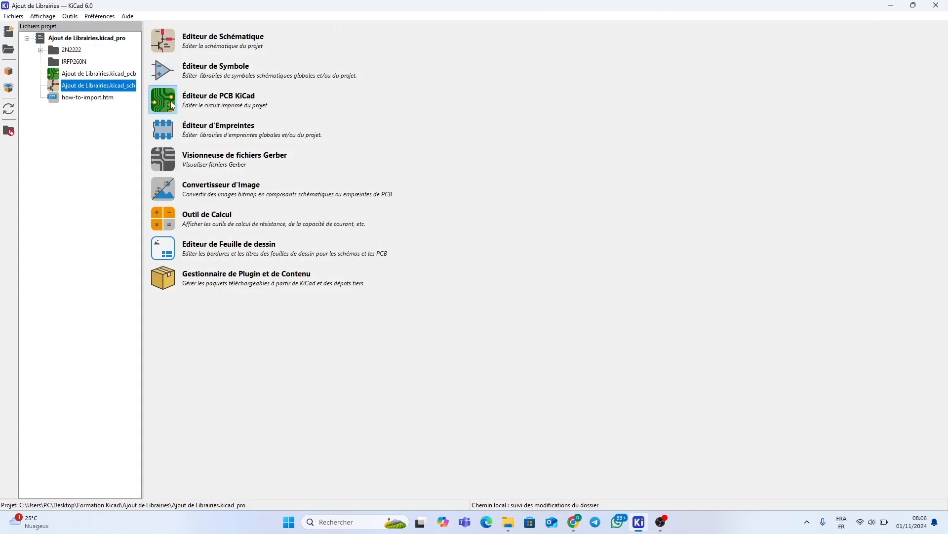
{"action": "left_click", "coordinate": [167, 129]}
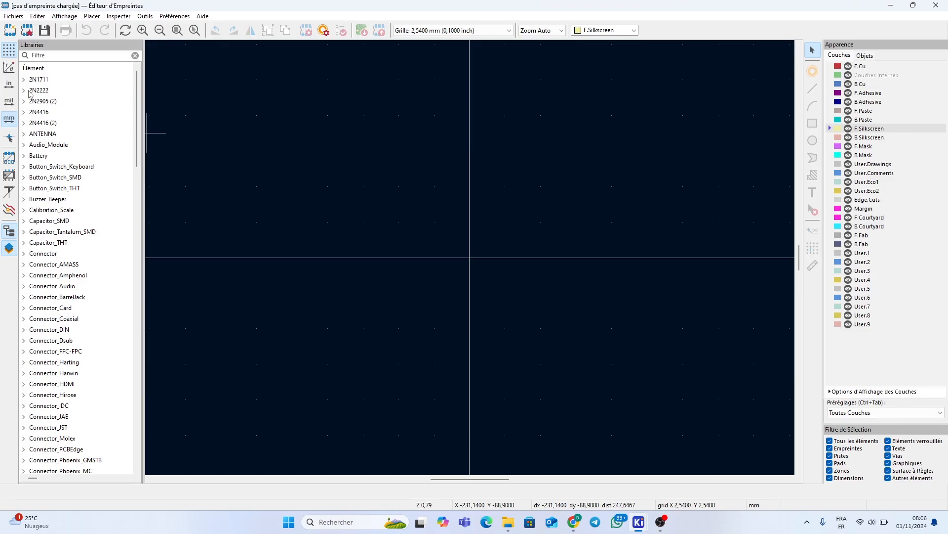
{"action": "left_click", "coordinate": [25, 91]}
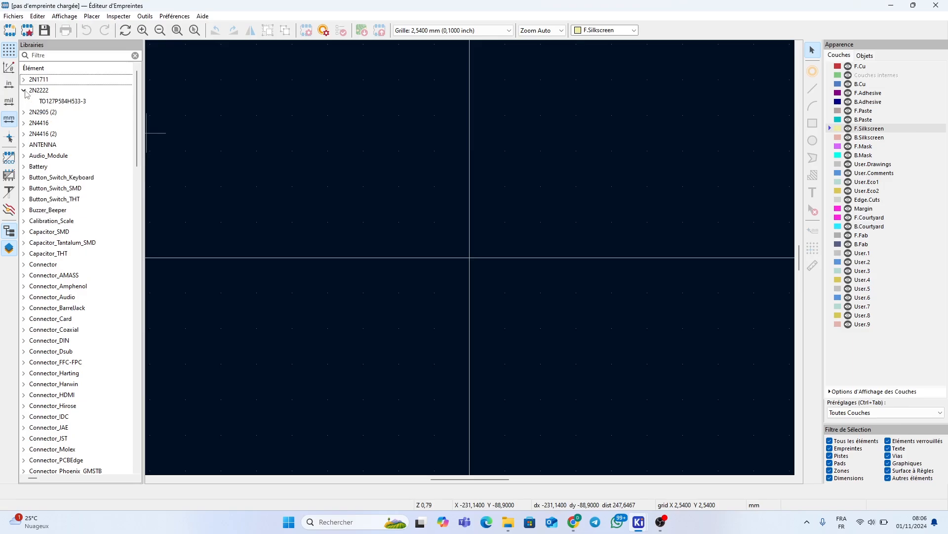
{"action": "left_click", "coordinate": [61, 101]}
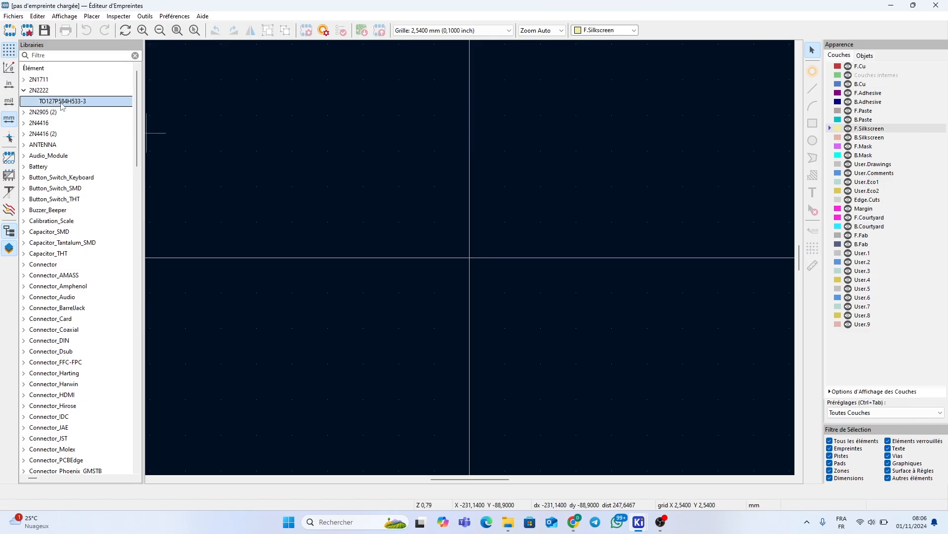
{"action": "double_click", "coordinate": [62, 102]}
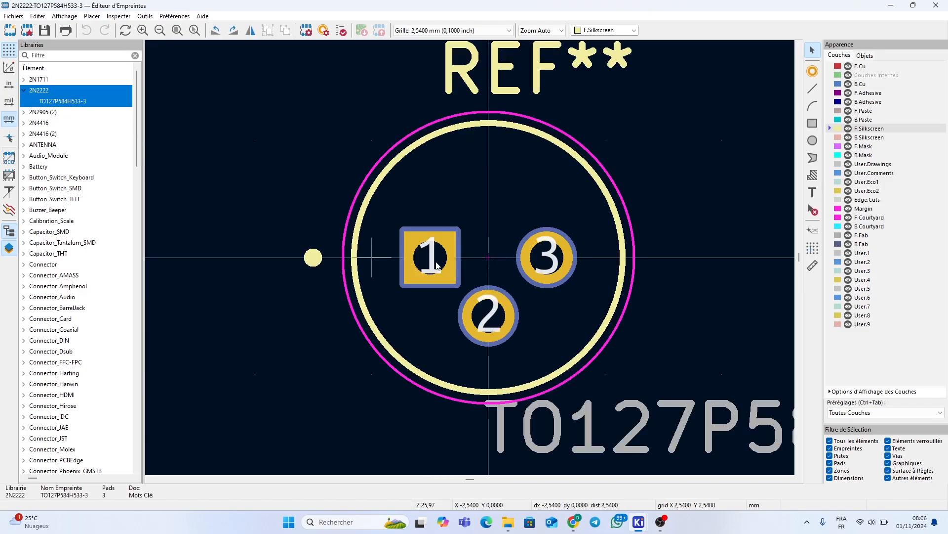
{"action": "scroll", "coordinate": [473, 290], "scroll_direction": "down", "scroll_amount": 3}
{"action": "double_click", "coordinate": [489, 289]}
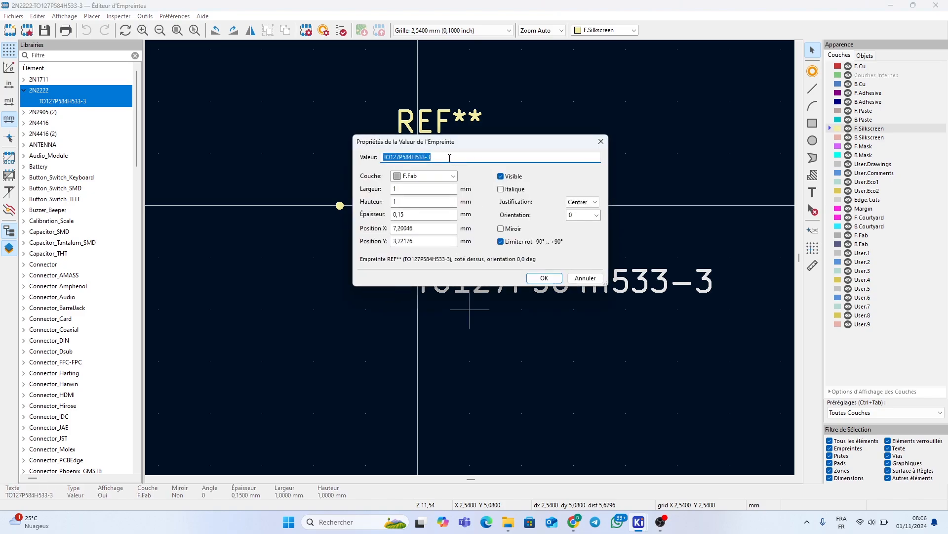
{"action": "left_click_drag", "start_coordinate": [449, 158], "coordinate": [384, 158]}
{"action": "key", "text": "ctrl+c"}
{"action": "left_click", "coordinate": [544, 278]}
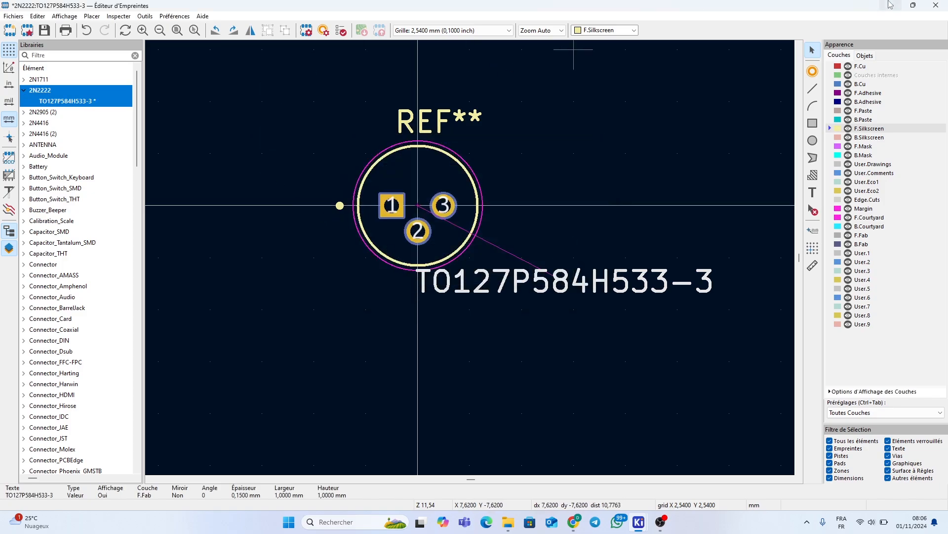
{"action": "left_click", "coordinate": [936, 5]}
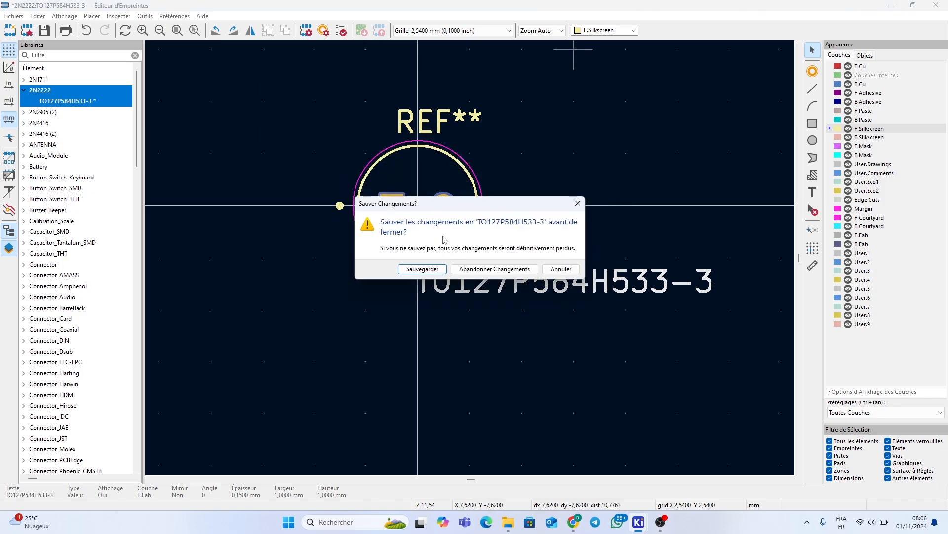
{"action": "left_click", "coordinate": [426, 269]}
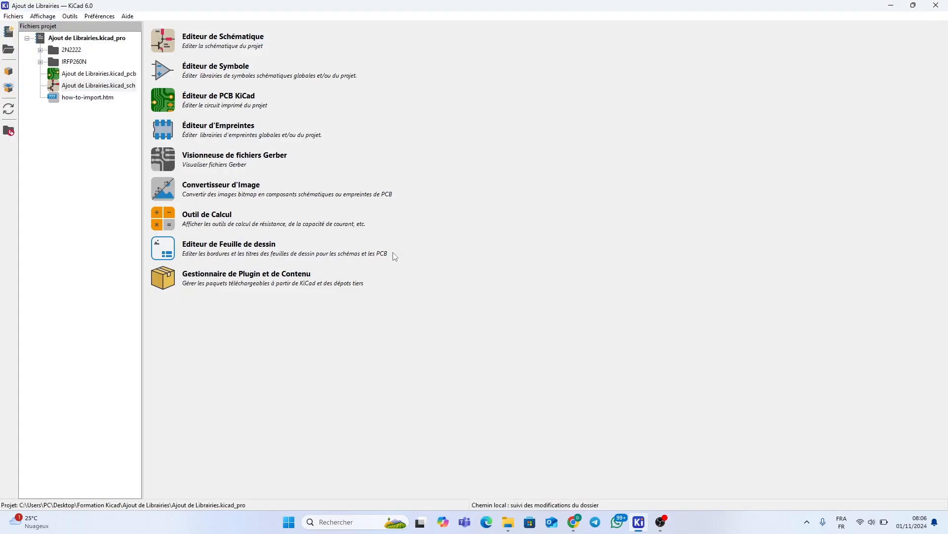
Load the 2N2222A symbol in the Symbol Editor
{"action": "left_click", "coordinate": [166, 70]}
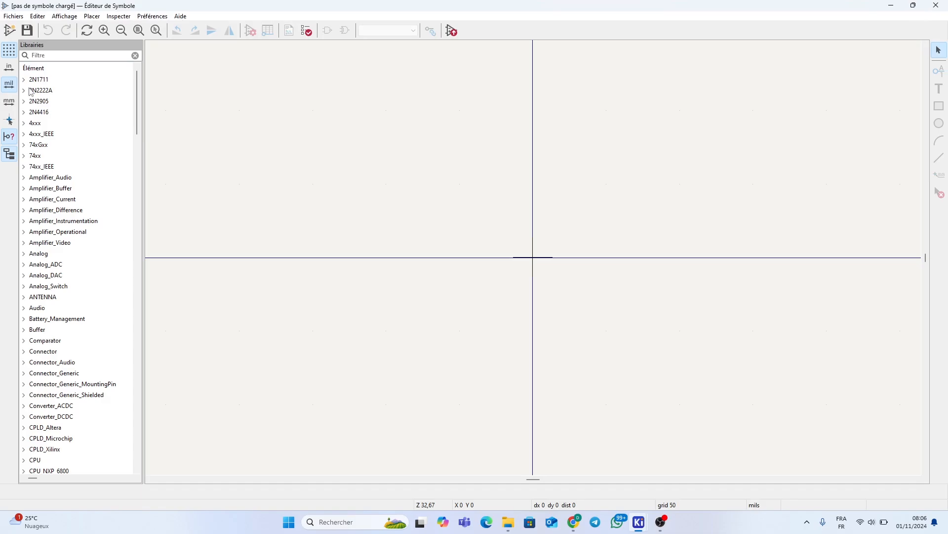
{"action": "left_click", "coordinate": [27, 92]}
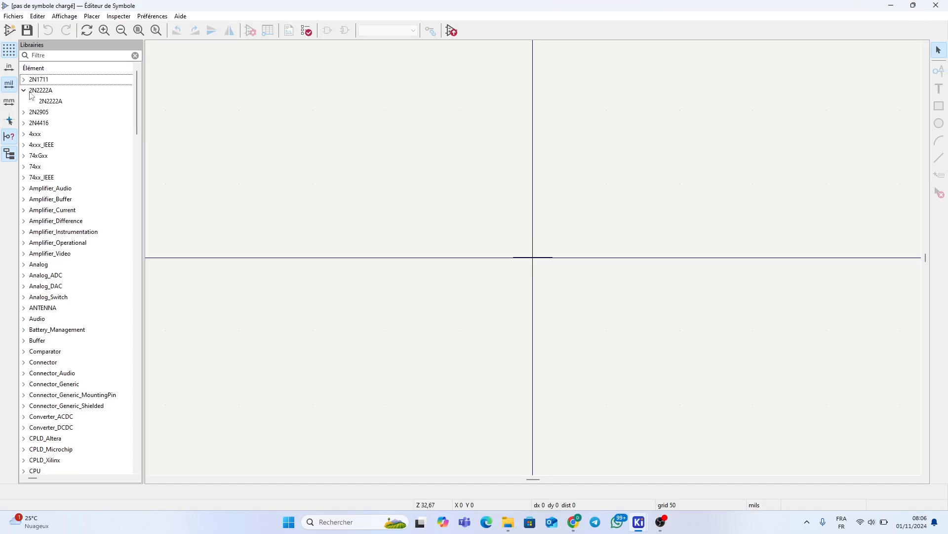
{"action": "double_click", "coordinate": [51, 102]}
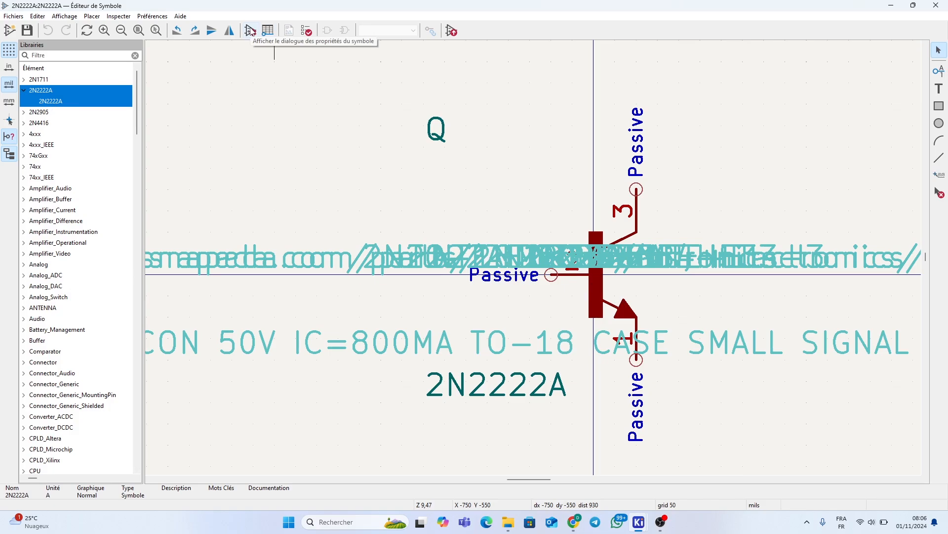
Add a TO127P584H533-3 footprint filter in the 2N2222A symbol properties
{"action": "left_click", "coordinate": [251, 32]}
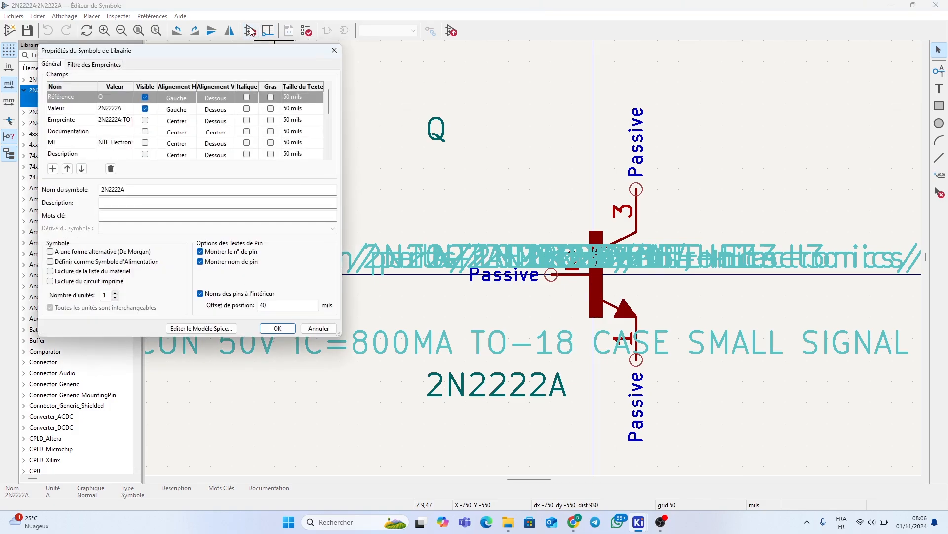
{"action": "left_click", "coordinate": [93, 64]}
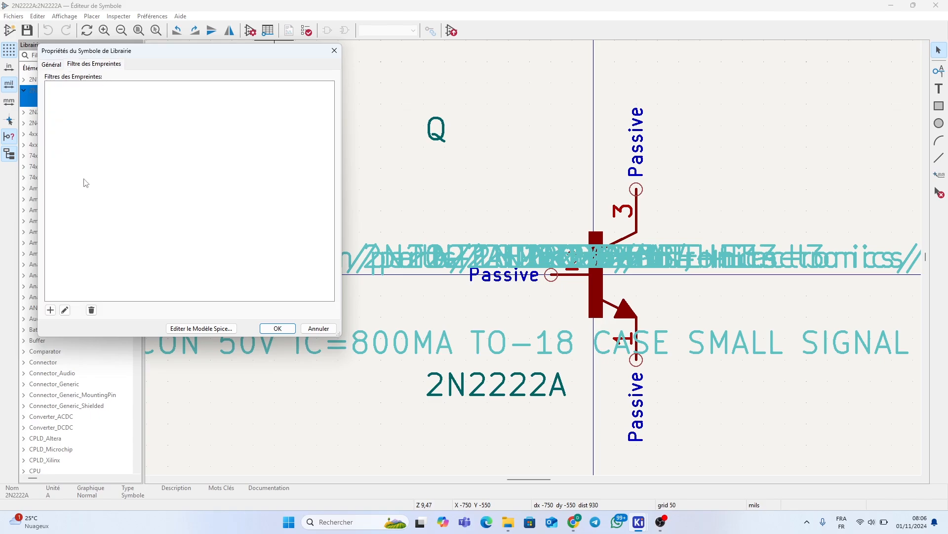
{"action": "left_click", "coordinate": [50, 309]}
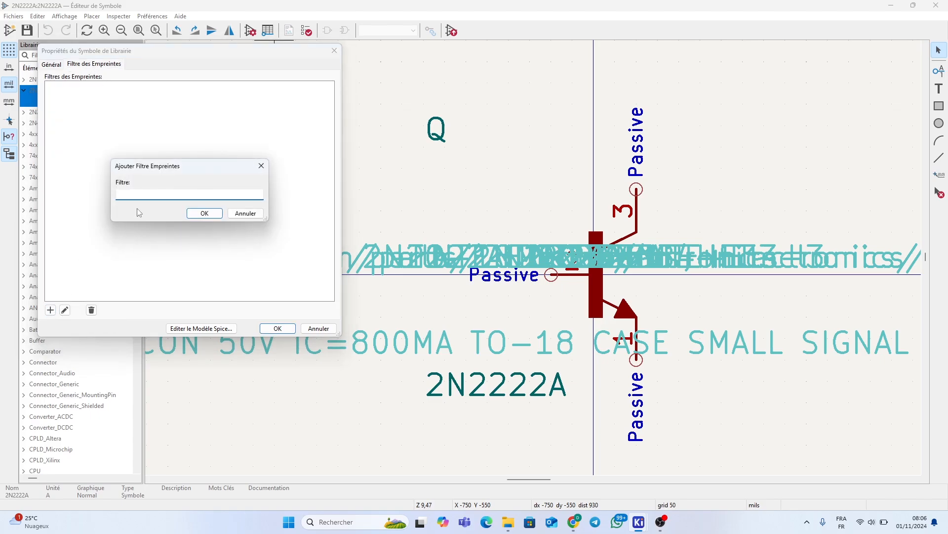
{"action": "key", "text": "ctrl+v"}
{"action": "left_click", "coordinate": [200, 213]}
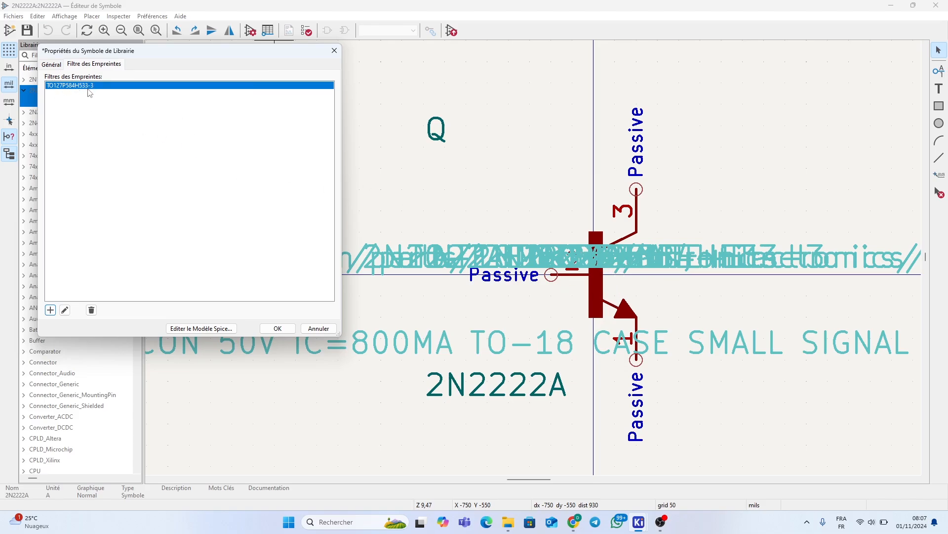
{"action": "left_click", "coordinate": [277, 329]}
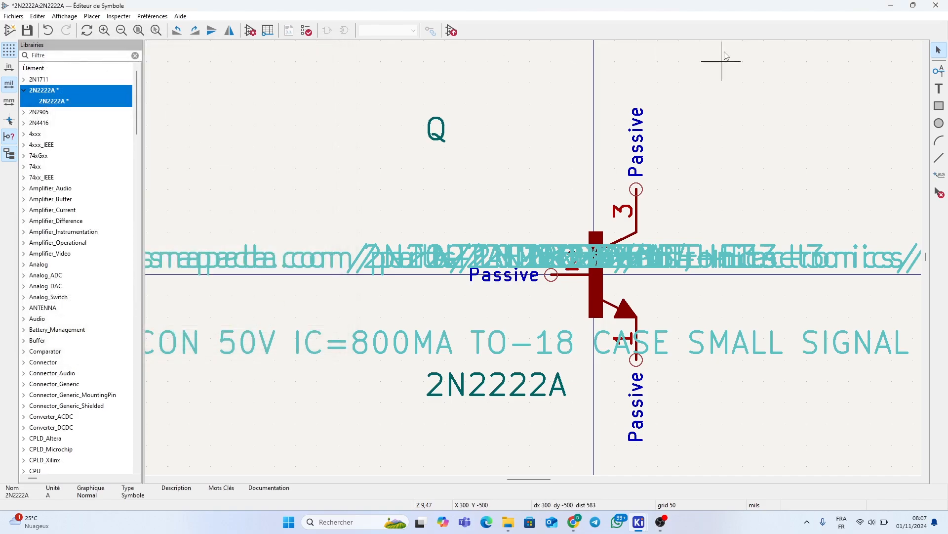
Close the Symbol Editor saving the 2N2222A symbol, and reopen the Footprint Editor
{"action": "left_click", "coordinate": [936, 6]}
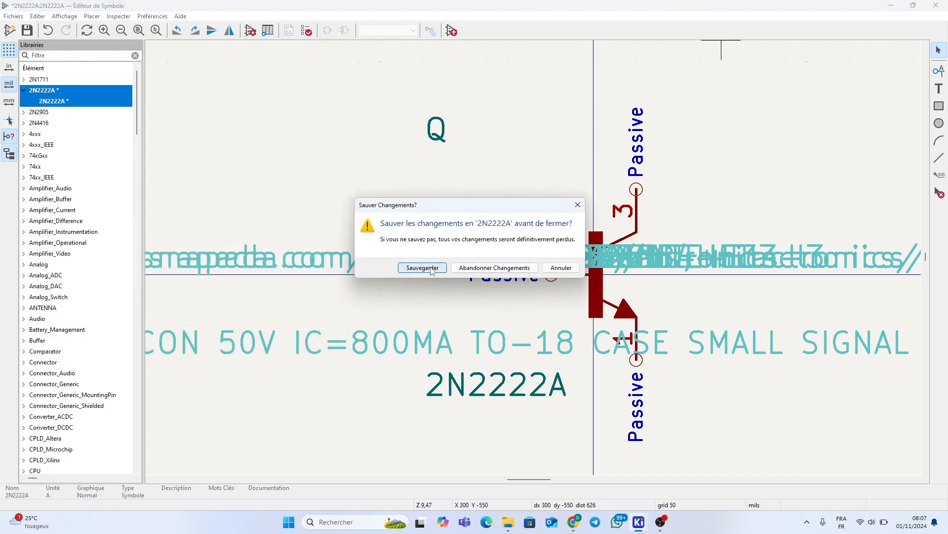
{"action": "left_click", "coordinate": [428, 269]}
{"action": "left_click", "coordinate": [168, 139]}
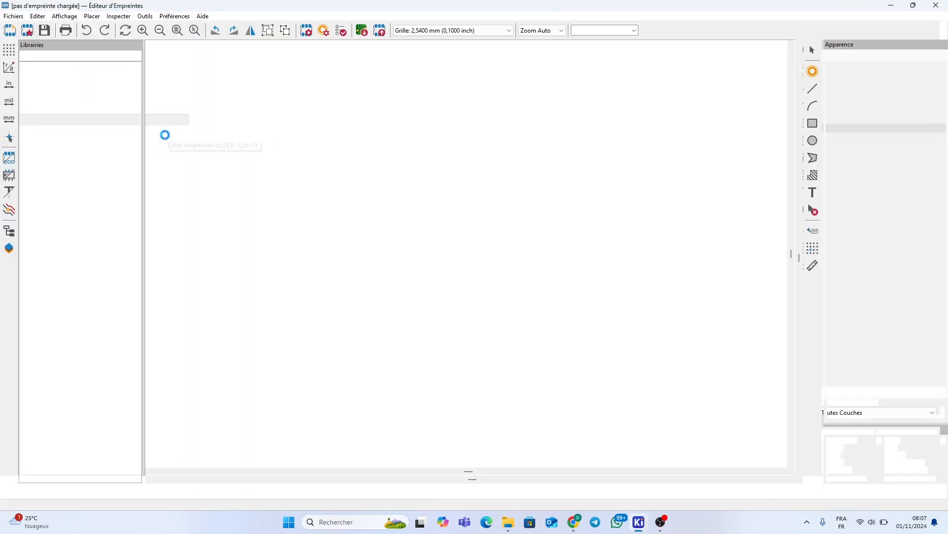
Load the TO545P1560X500X2460-3 footprint from the IRFP260N library
{"action": "scroll", "coordinate": [100, 179], "scroll_direction": "down", "scroll_amount": 15}
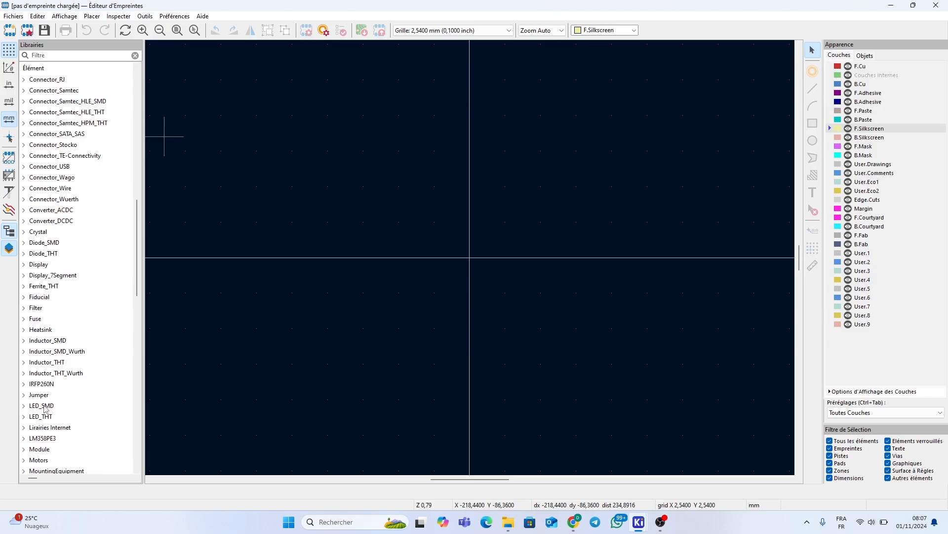
{"action": "scroll", "coordinate": [40, 312], "scroll_direction": "up", "scroll_amount": 1}
{"action": "scroll", "coordinate": [42, 309], "scroll_direction": "down", "scroll_amount": 7}
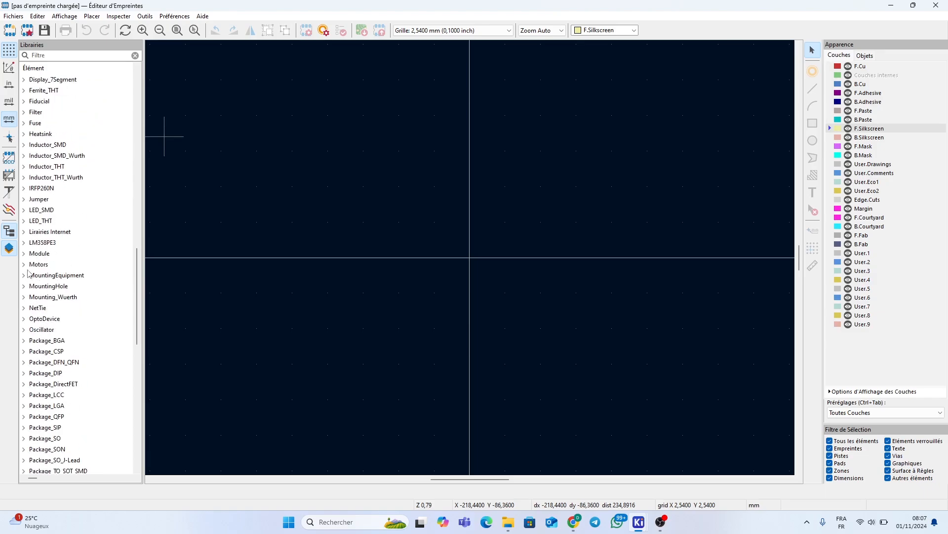
{"action": "left_click", "coordinate": [23, 188]}
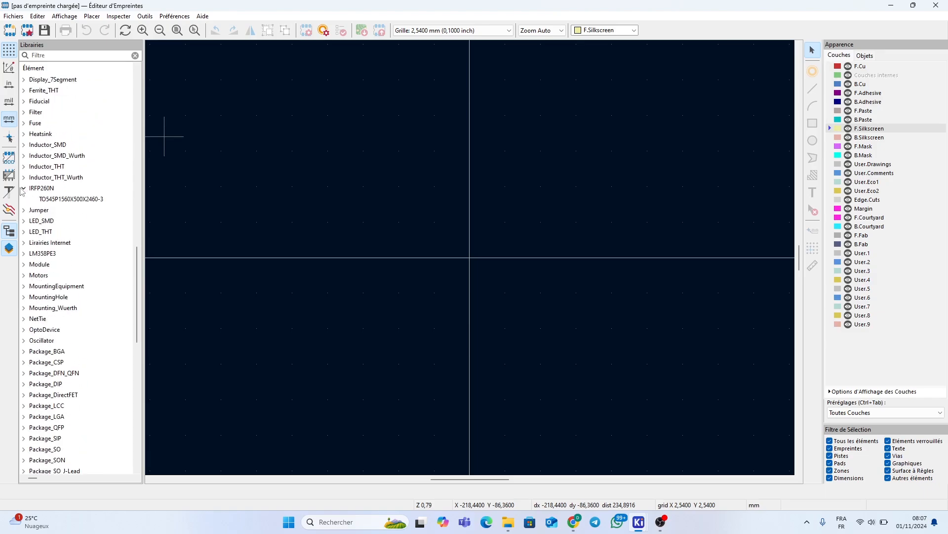
{"action": "double_click", "coordinate": [50, 198]}
Edit the footprint's value text, then close the editor saving the footprint
{"action": "double_click", "coordinate": [484, 366]}
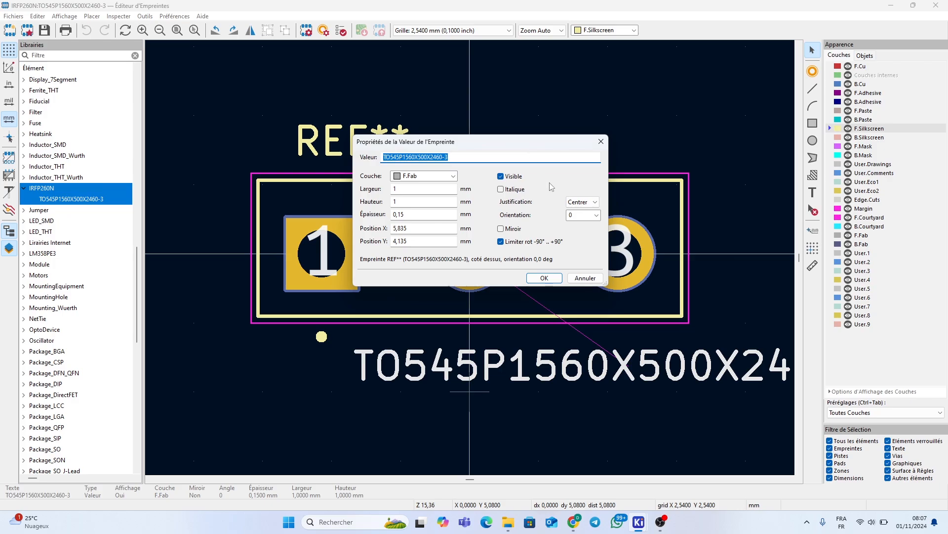
{"action": "left_click", "coordinate": [544, 277]}
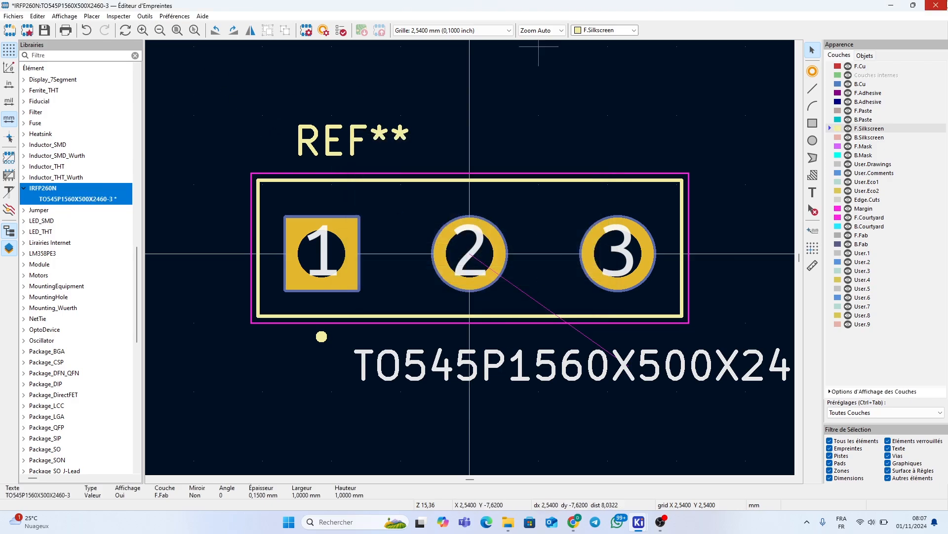
{"action": "left_click", "coordinate": [936, 5]}
{"action": "left_click", "coordinate": [423, 269]}
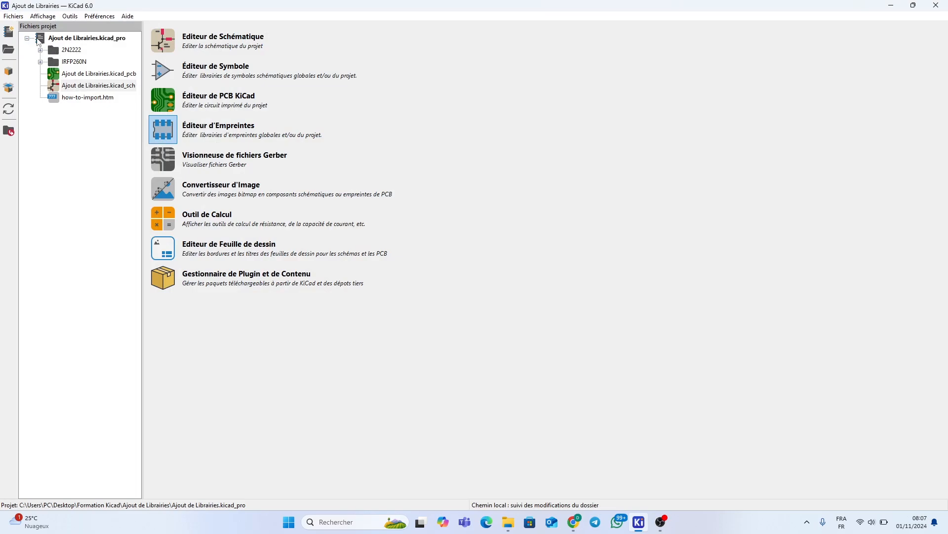
Load the IRFP260N symbol from its library in the Symbol Editor
{"action": "left_click", "coordinate": [159, 70]}
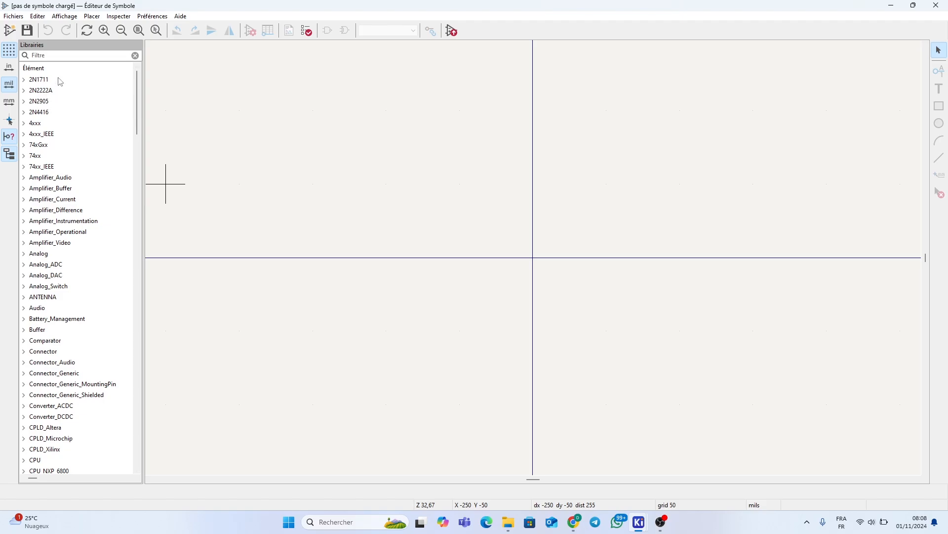
{"action": "scroll", "coordinate": [79, 192], "scroll_direction": "down", "scroll_amount": 20}
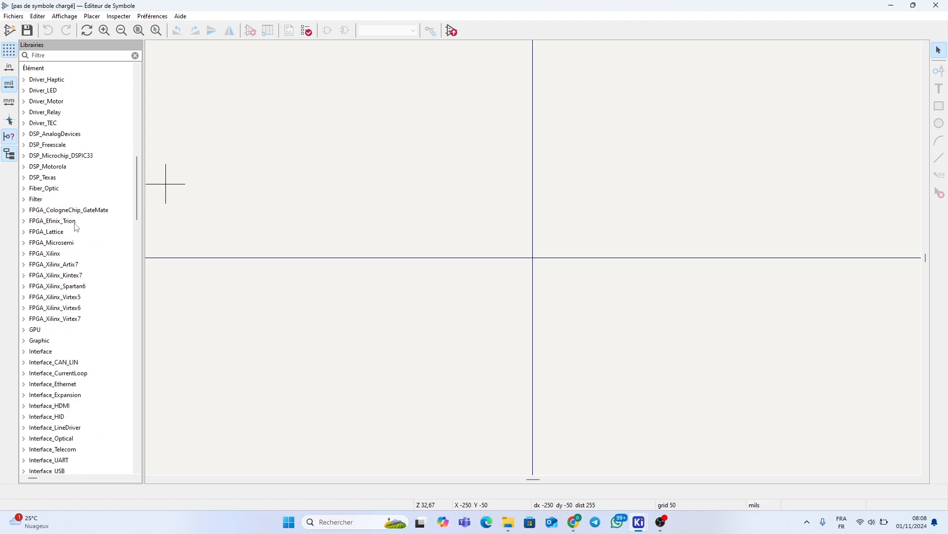
{"action": "scroll", "coordinate": [74, 230], "scroll_direction": "down", "scroll_amount": 15}
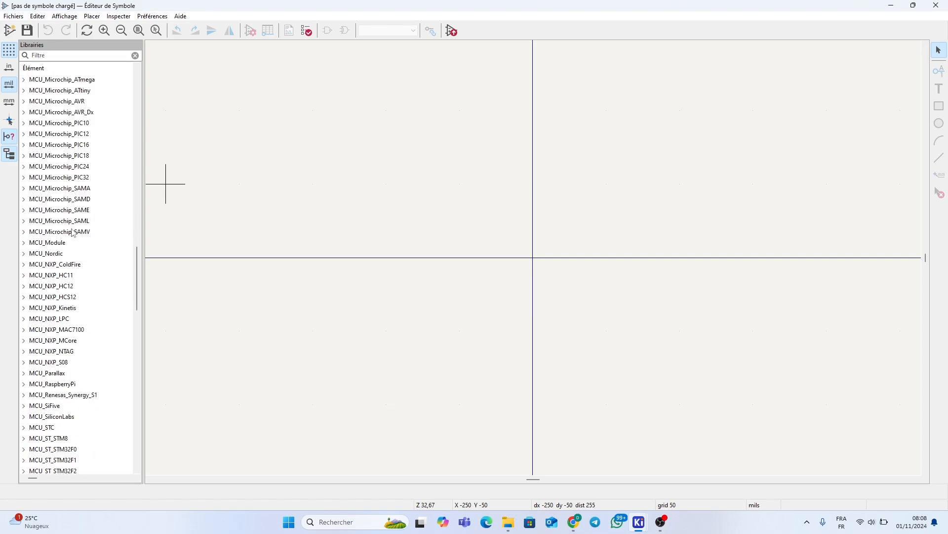
{"action": "scroll", "coordinate": [73, 234], "scroll_direction": "down", "scroll_amount": 5}
{"action": "scroll", "coordinate": [70, 235], "scroll_direction": "up", "scroll_amount": 15}
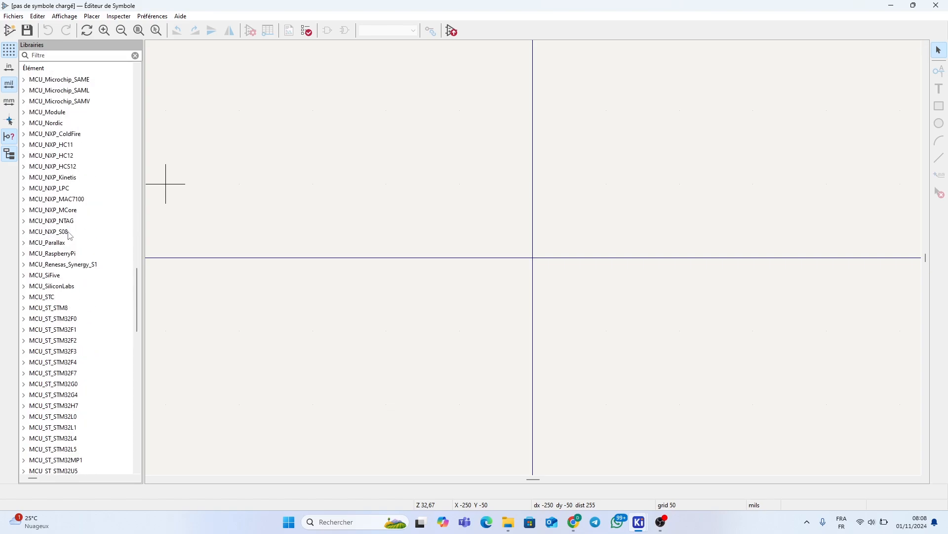
{"action": "scroll", "coordinate": [39, 159], "scroll_direction": "up", "scroll_amount": 7}
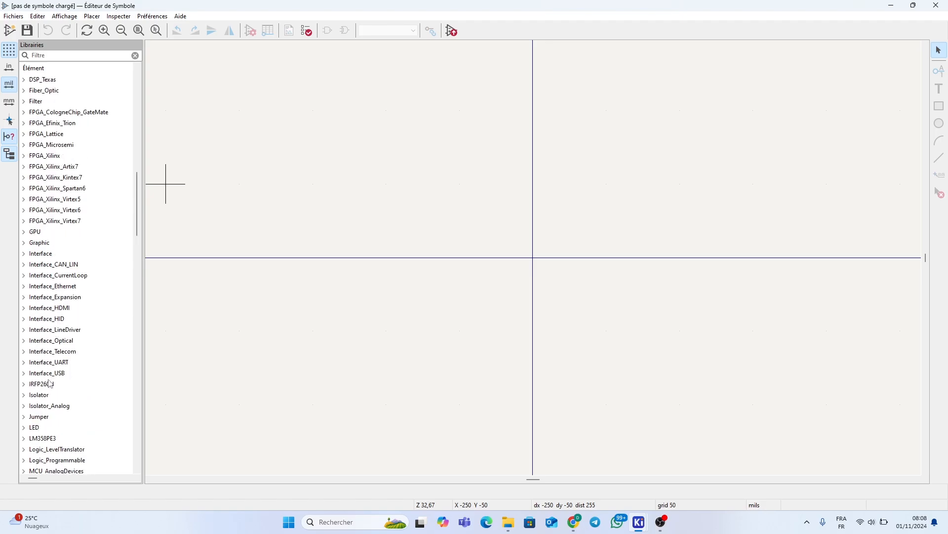
{"action": "left_click", "coordinate": [33, 386]}
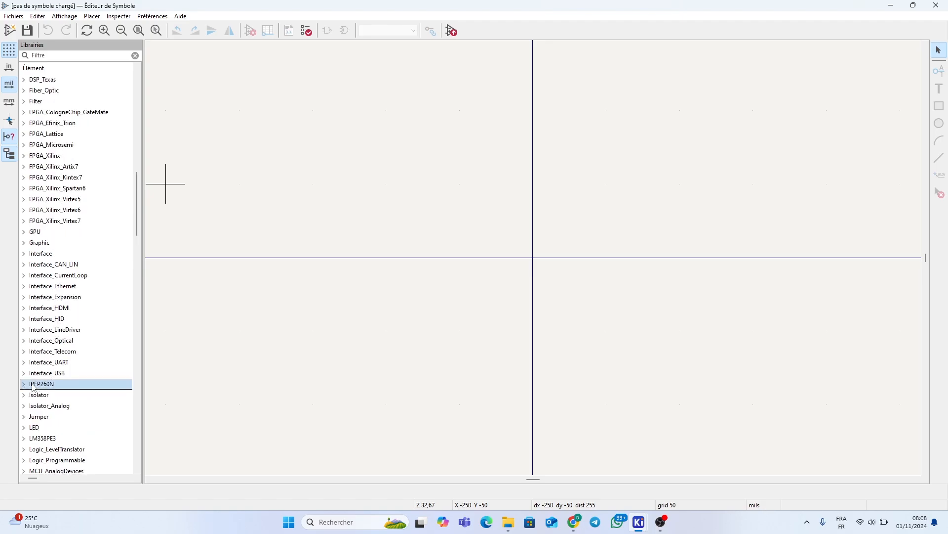
{"action": "double_click", "coordinate": [31, 385]}
{"action": "double_click", "coordinate": [54, 395]}
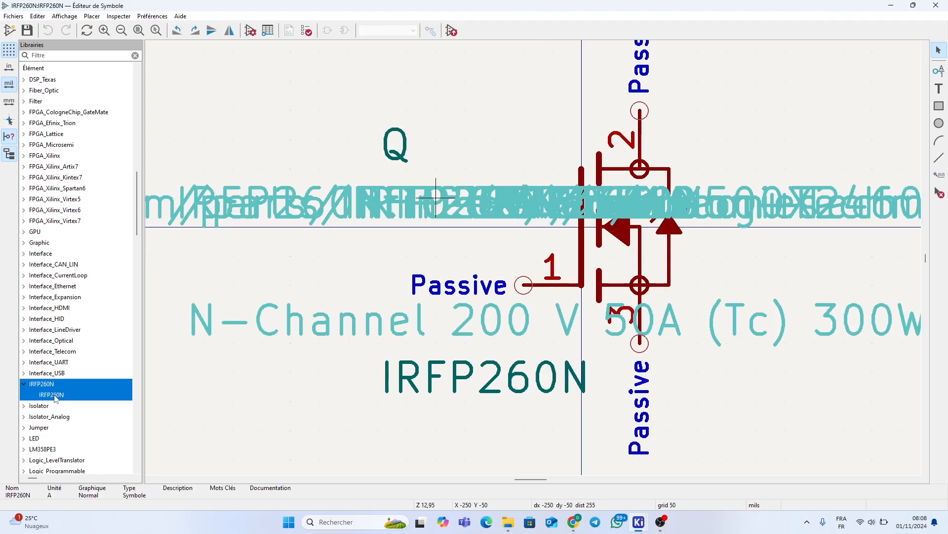
Add a TO545P1560X500X2460-3 footprint filter to IRFP260N and save while closing
{"action": "left_click", "coordinate": [251, 31]}
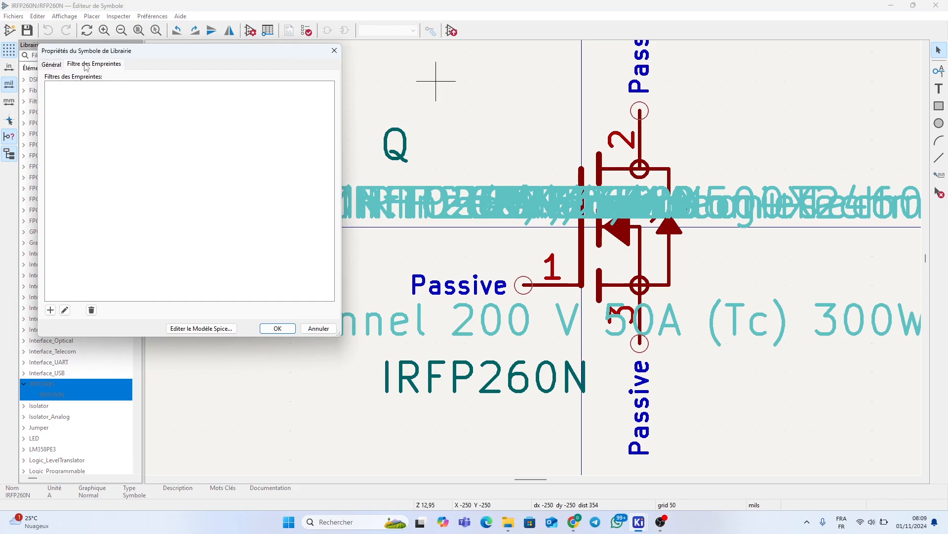
{"action": "left_click", "coordinate": [50, 309]}
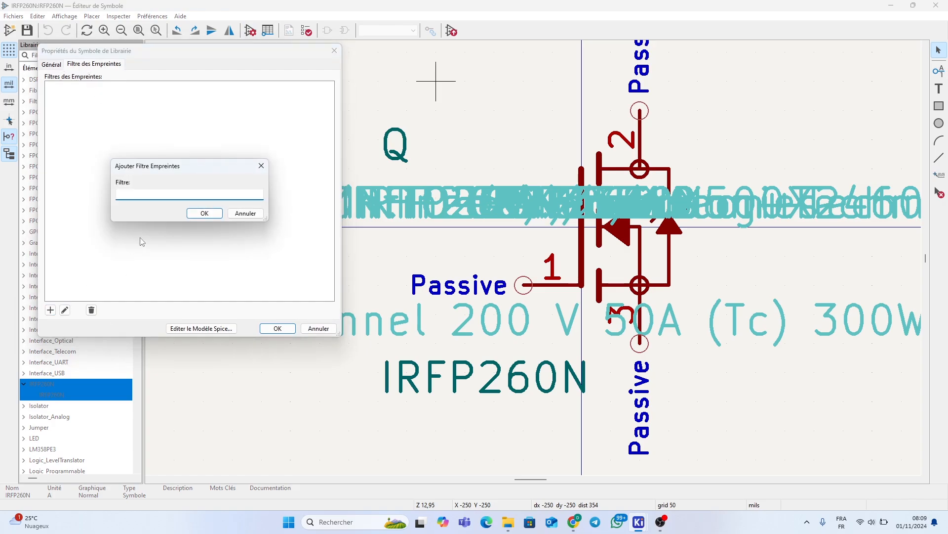
{"action": "type", "text": "TO545P1560X500X2460-3"}
{"action": "key", "text": "Return"}
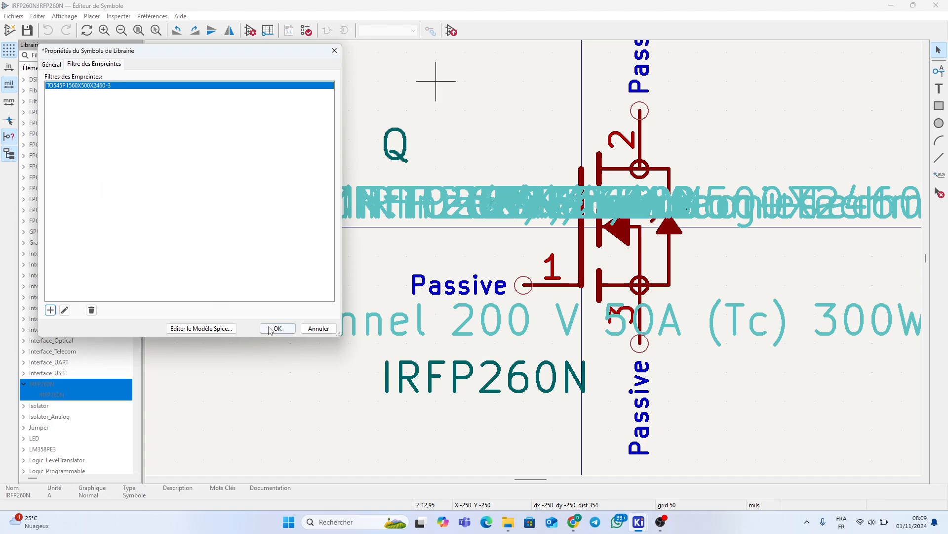
{"action": "left_click", "coordinate": [270, 328]}
{"action": "left_click", "coordinate": [936, 6]}
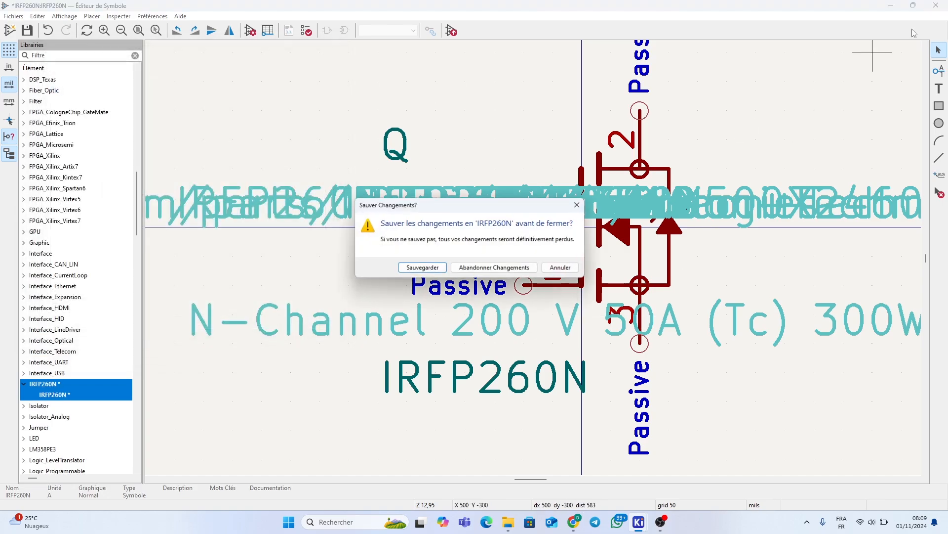
{"action": "left_click", "coordinate": [423, 267]}
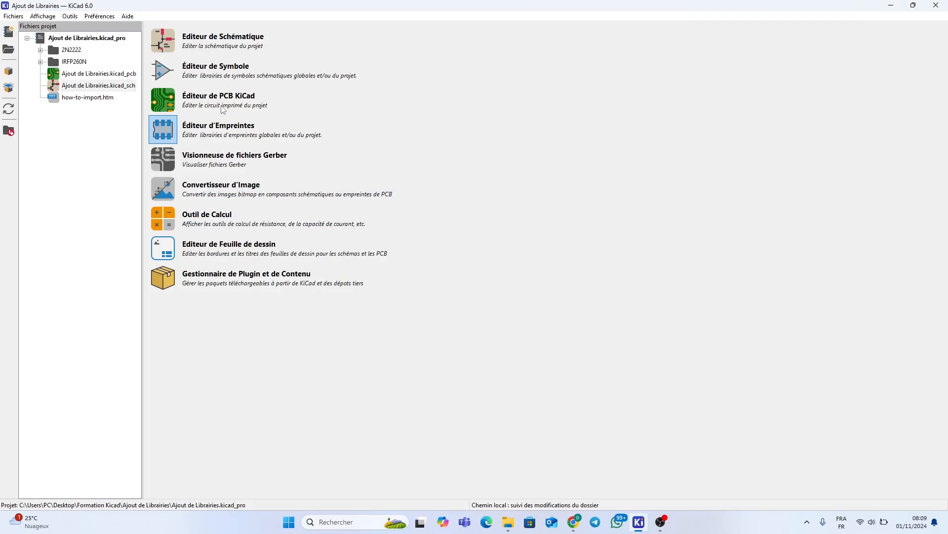
In the schematic's symbol chooser, preview the 2N2222A symbol and its footprint
{"action": "left_click", "coordinate": [173, 42]}
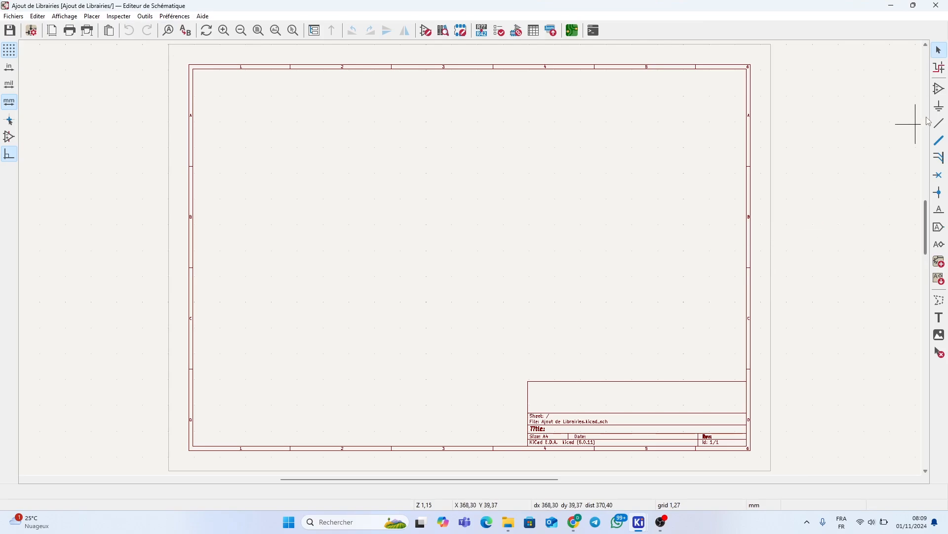
{"action": "left_click", "coordinate": [941, 92]}
{"action": "left_click", "coordinate": [498, 244]}
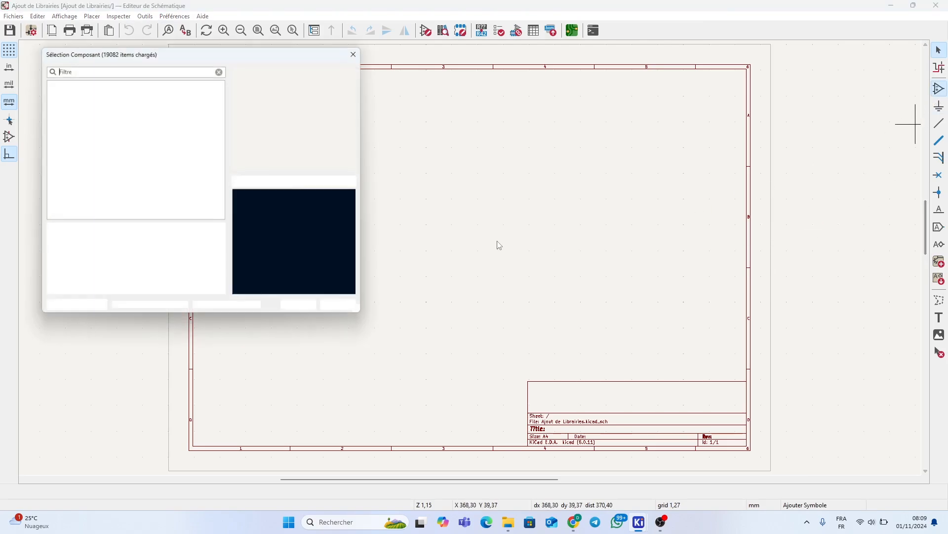
{"action": "left_click", "coordinate": [47, 117]}
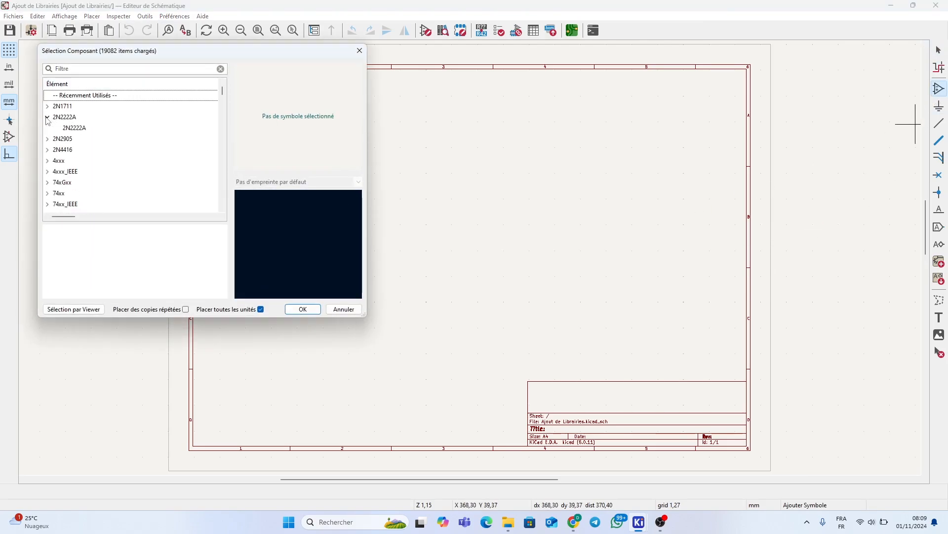
{"action": "left_click", "coordinate": [71, 129]}
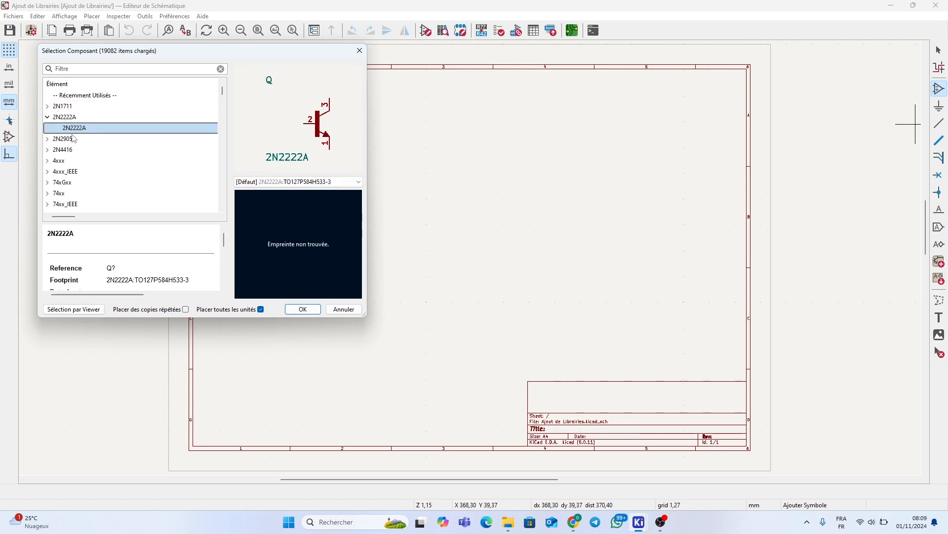
Search 'IRF' and place the IRFP260N symbol (Q?) on the sheet
{"action": "left_click", "coordinate": [90, 70]}
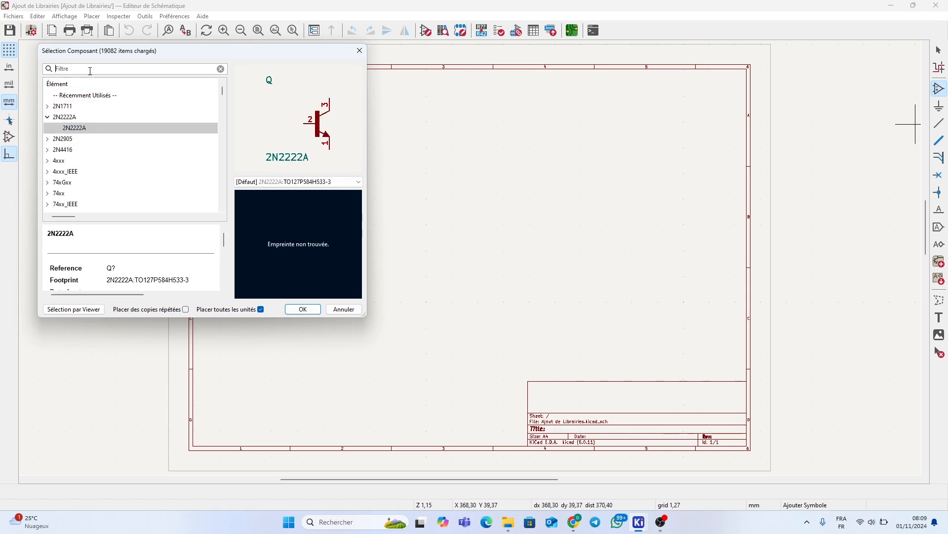
{"action": "type", "text": "IRF"}
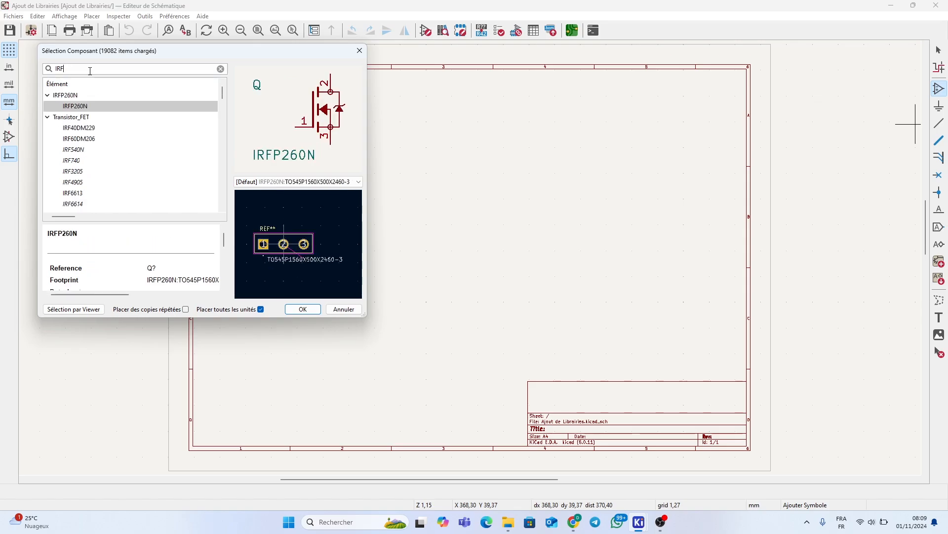
{"action": "left_click", "coordinate": [80, 106]}
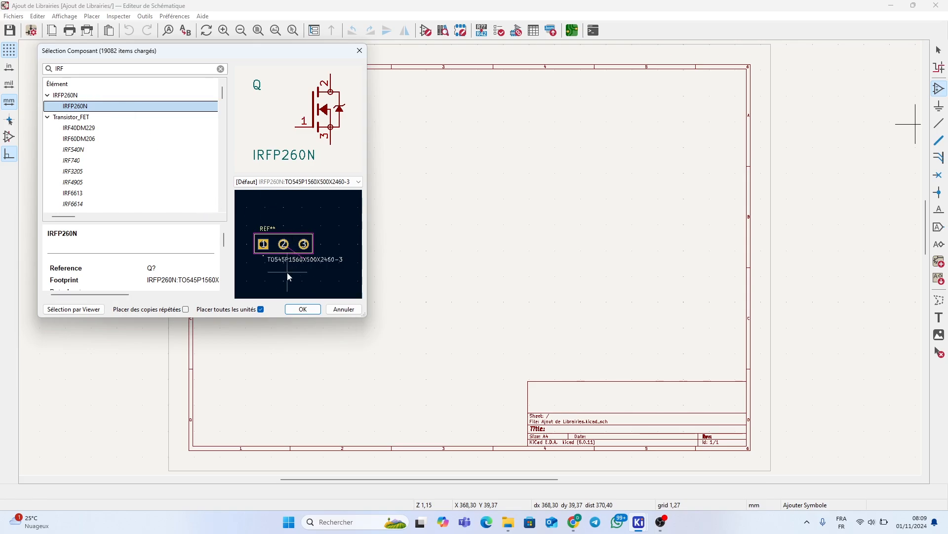
{"action": "double_click", "coordinate": [97, 107]}
{"action": "left_click", "coordinate": [437, 211]}
{"action": "scroll", "coordinate": [437, 212], "scroll_direction": "up", "scroll_amount": 2}
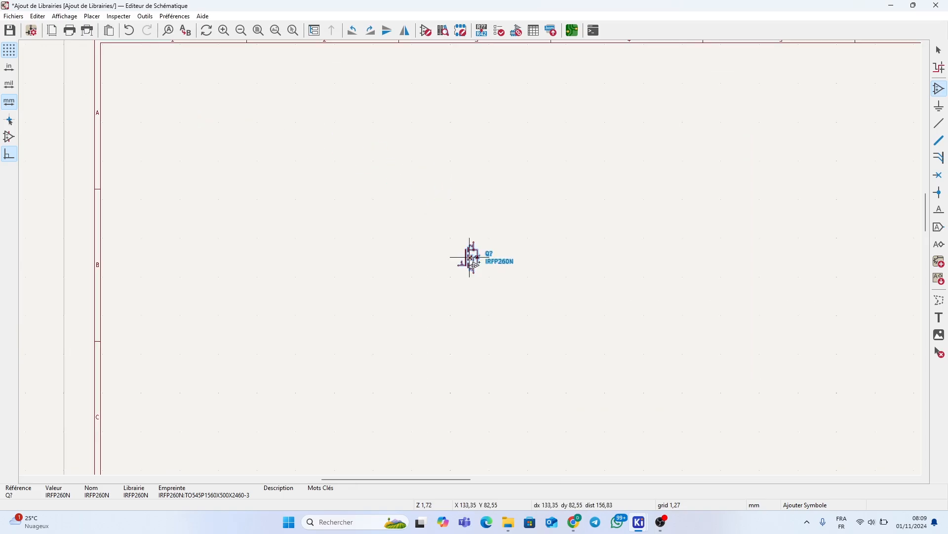
{"action": "scroll", "coordinate": [474, 264], "scroll_direction": "up", "scroll_amount": 8}
{"action": "scroll", "coordinate": [335, 252], "scroll_direction": "down", "scroll_amount": 6}
{"action": "scroll", "coordinate": [460, 247], "scroll_direction": "up", "scroll_amount": 5}
{"action": "left_click", "coordinate": [471, 257]}
{"action": "left_click", "coordinate": [182, 273]}
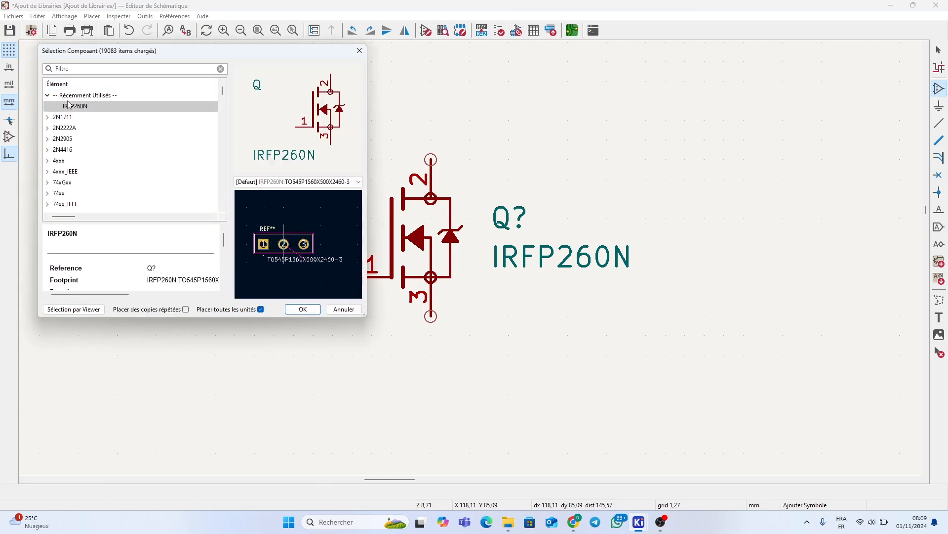